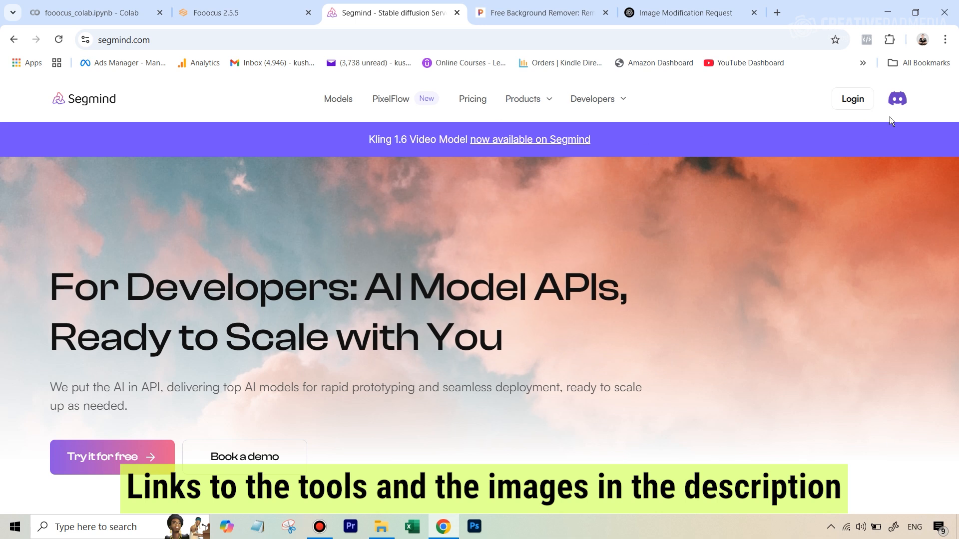
# Step: Log in to Segmind and open the Model Hub in the console
pyautogui.click(263, 9)
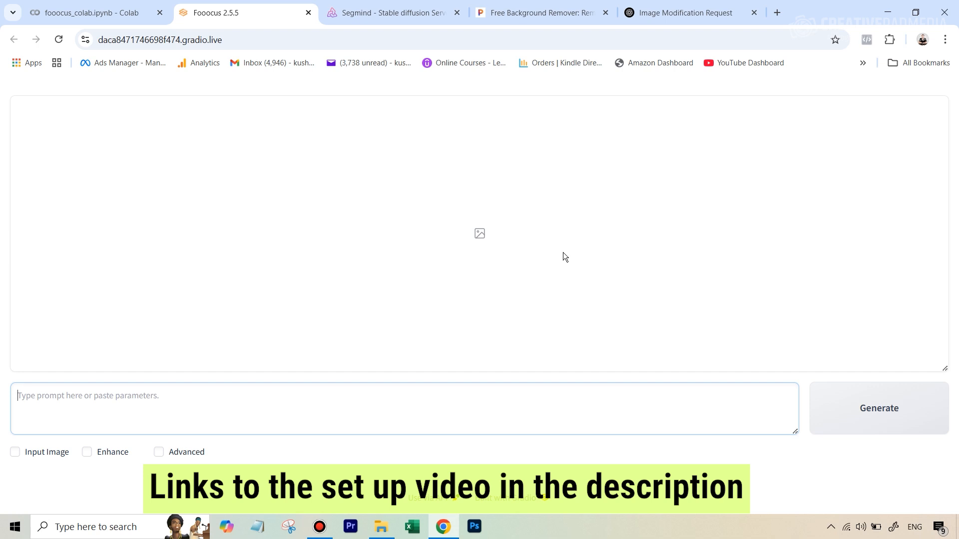
pyautogui.click(431, 13)
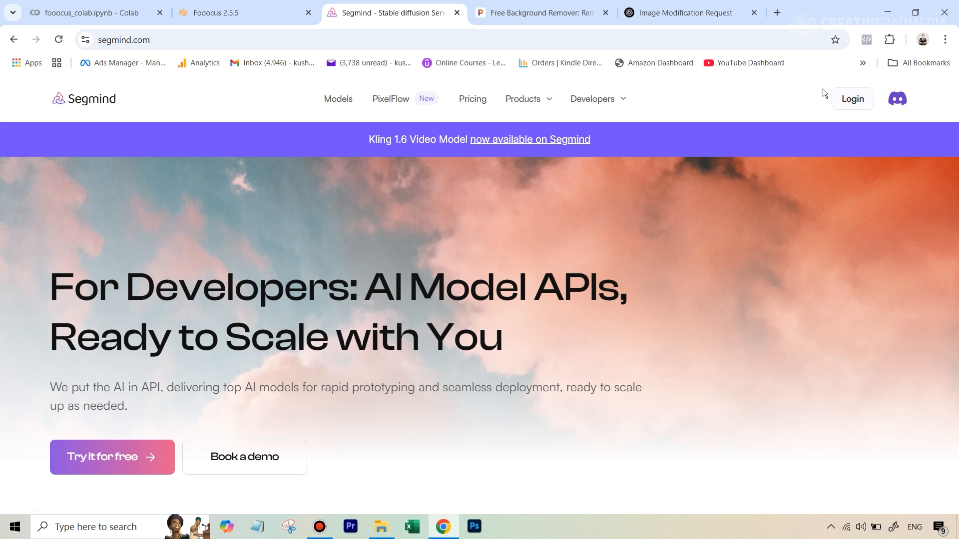
pyautogui.click(852, 101)
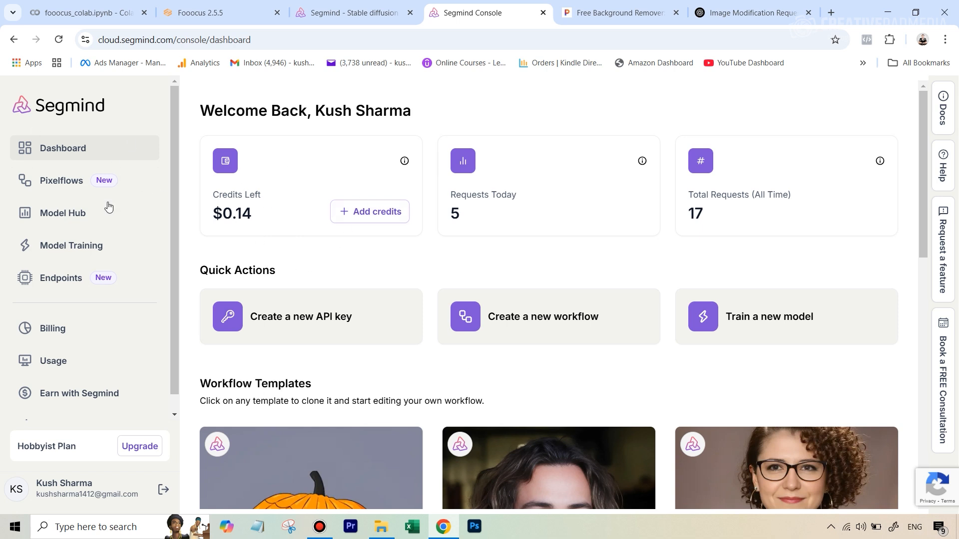
pyautogui.click(71, 218)
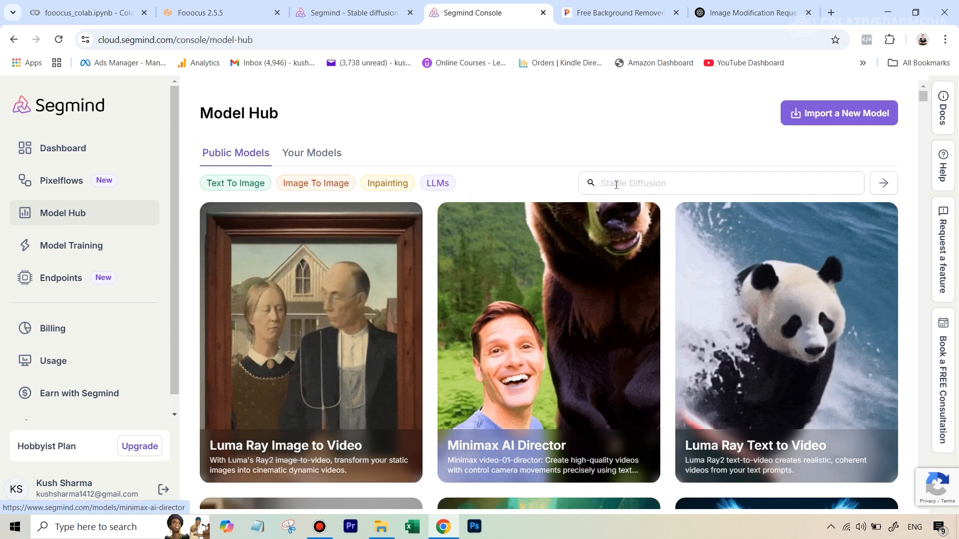
# Step: Search the public models for consistent
pyautogui.click(617, 184)
pyautogui.write('co')
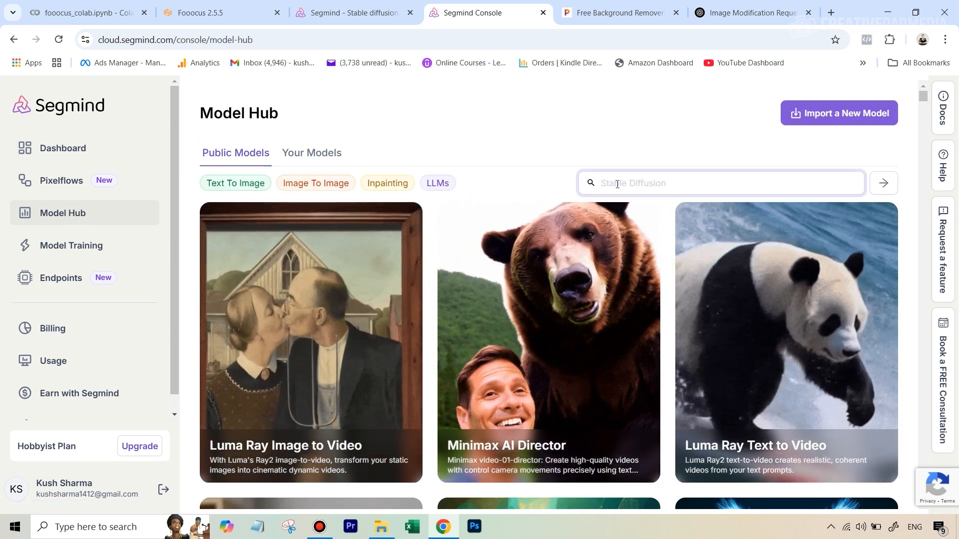
pyautogui.write('nsi')
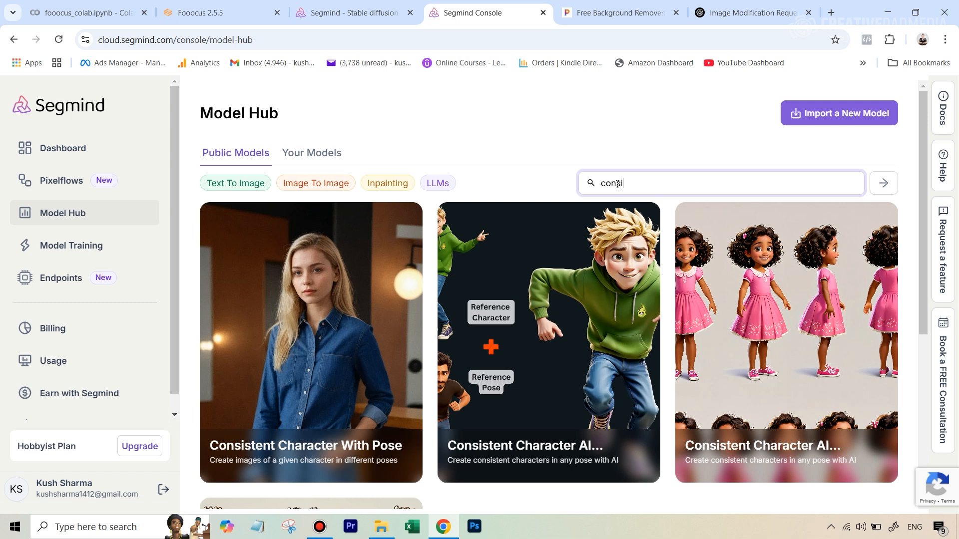
pyautogui.write('stent')
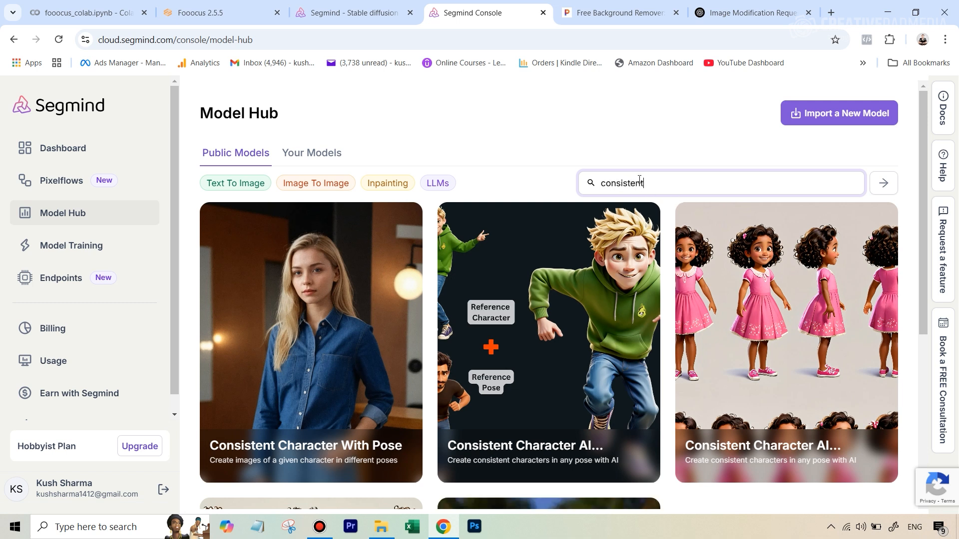
# Step: Open the Consistent Character With Pose model from the search results
pyautogui.scroll(-4, 350, 259)
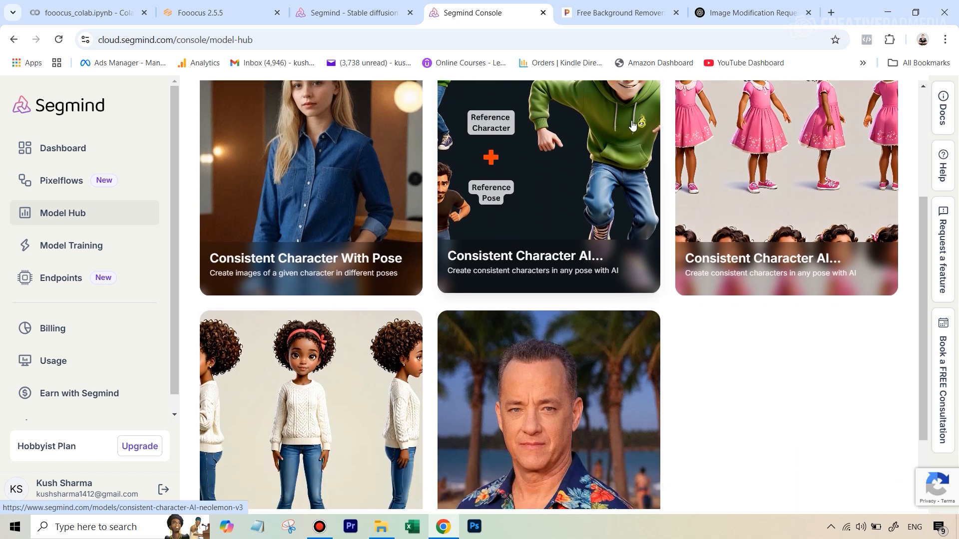
pyautogui.scroll(1, 779, 184)
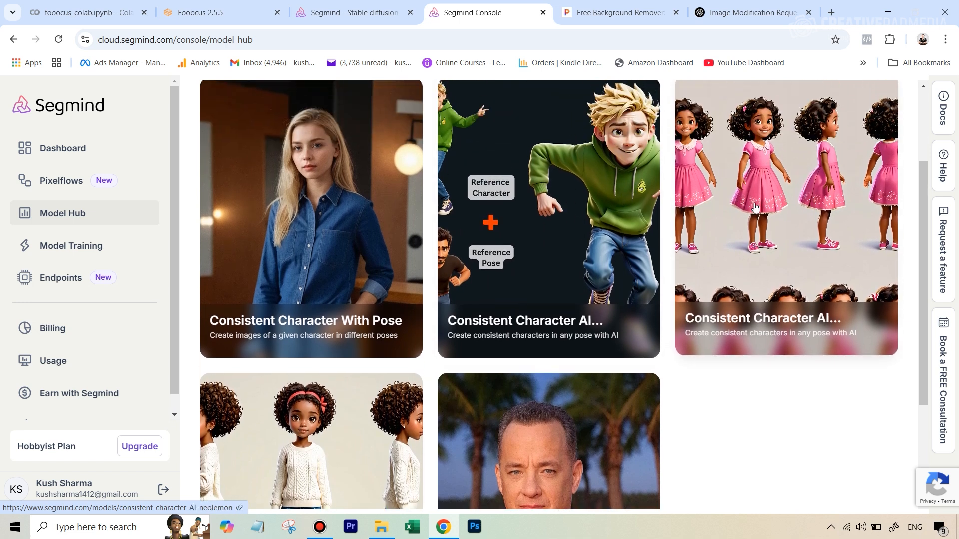
pyautogui.scroll(-1, 552, 499)
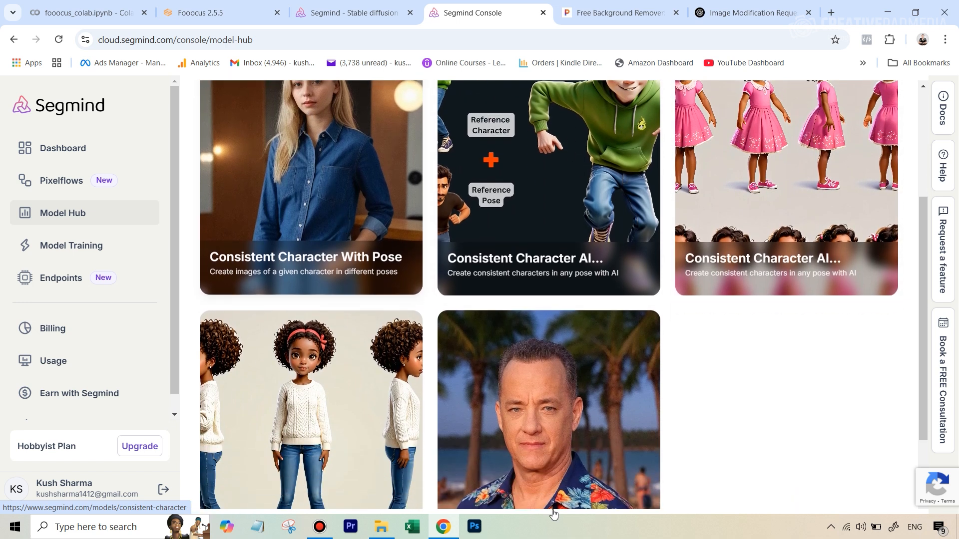
pyautogui.scroll(1, 298, 261)
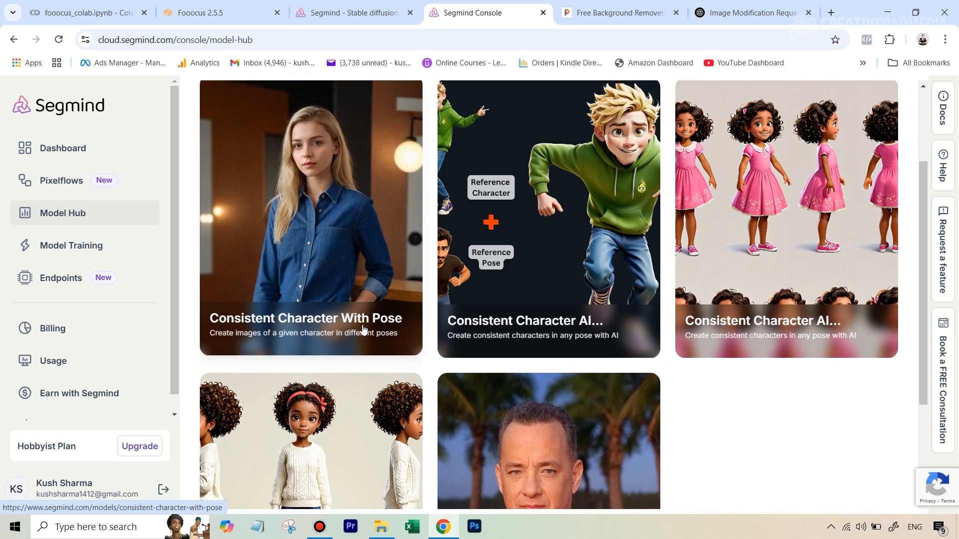
pyautogui.scroll(-3, 570, 365)
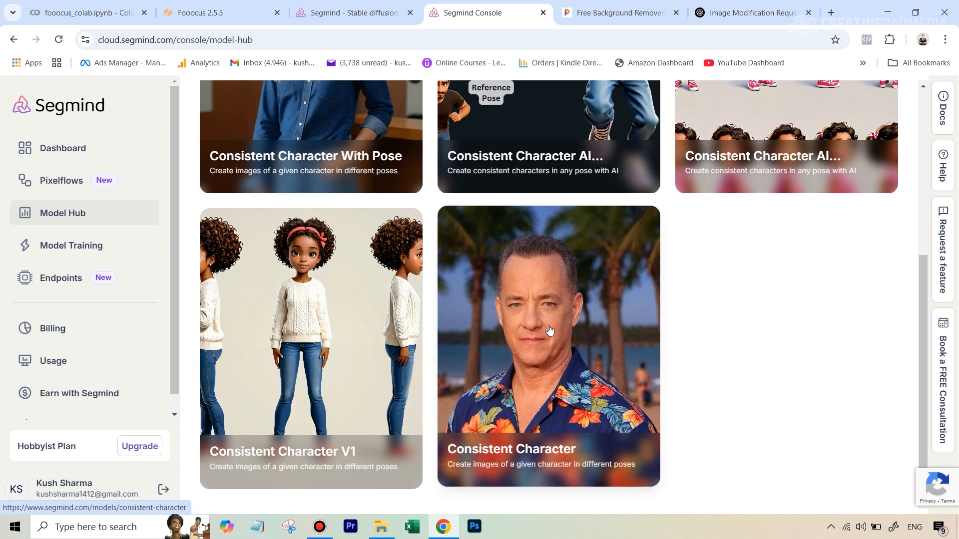
pyautogui.scroll(3, 470, 310)
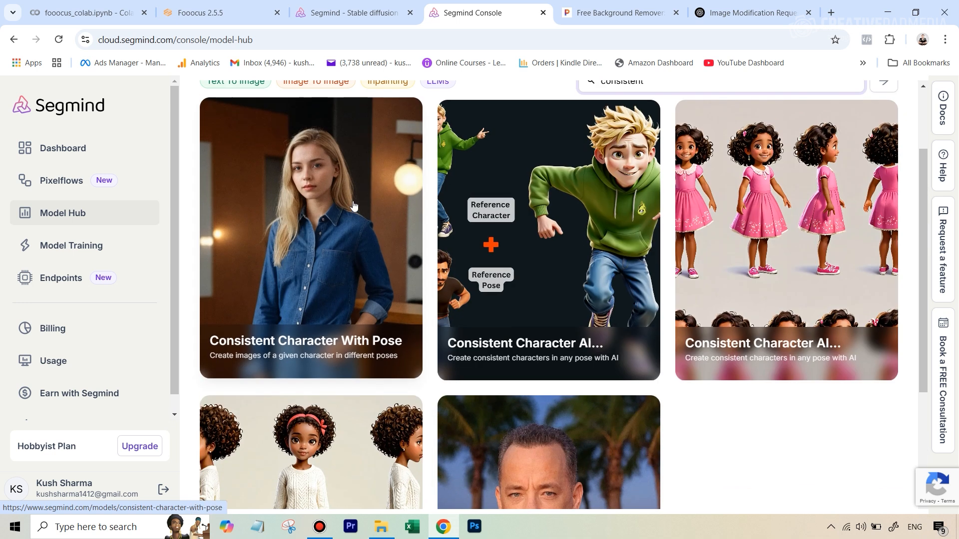
pyautogui.click(285, 257)
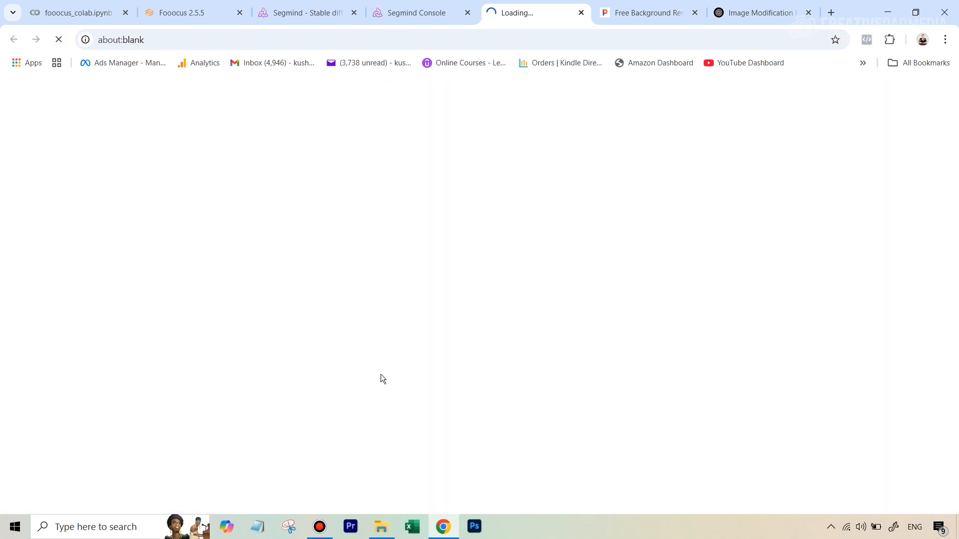
# Step: Examine the model playground's prompt, face and pose images, seed and generation options
pyautogui.scroll(-10, 358, 273)
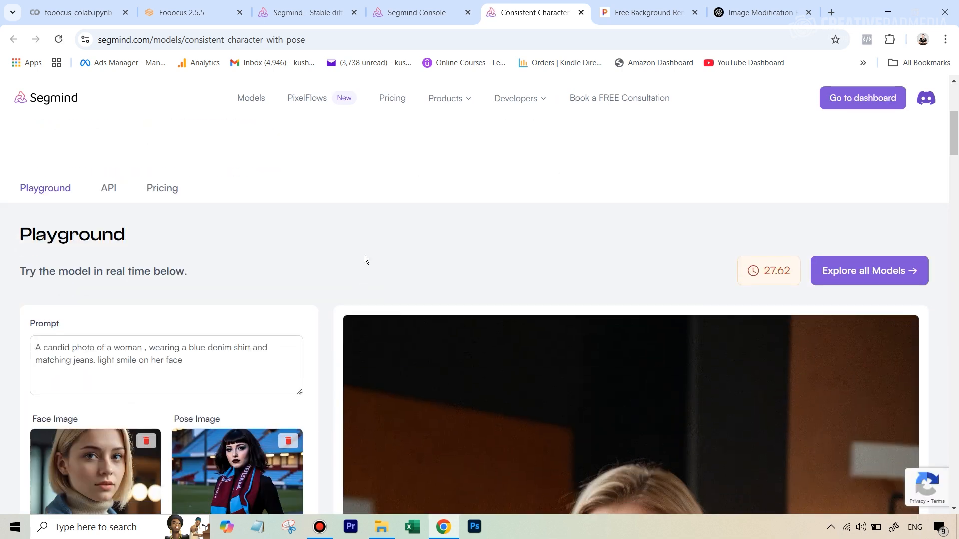
pyautogui.scroll(3, 371, 247)
pyautogui.scroll(-1, 365, 241)
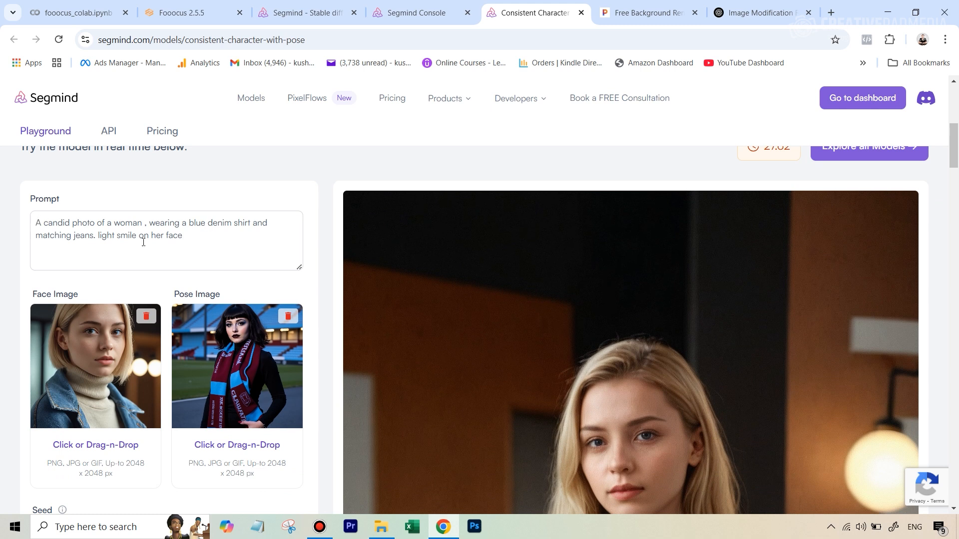
pyautogui.scroll(-1, 80, 240)
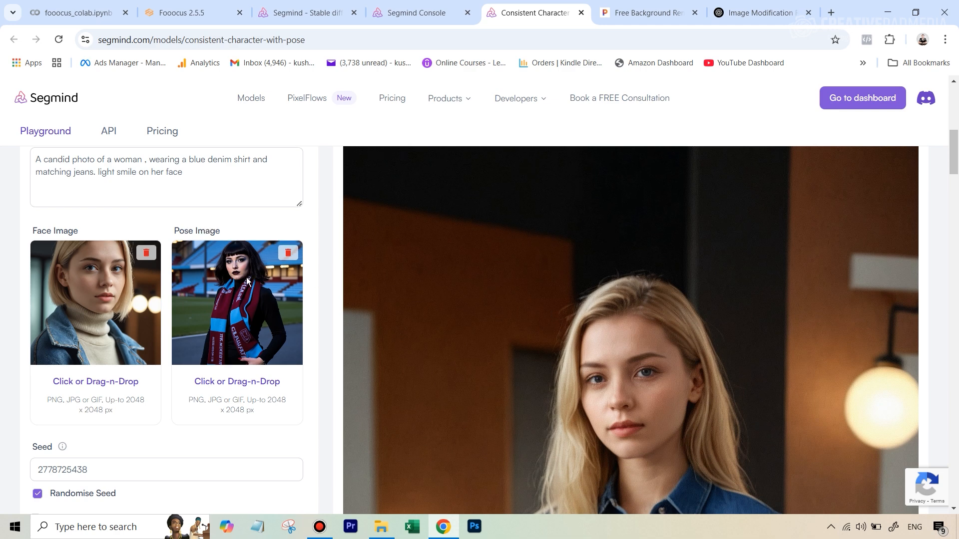
pyautogui.scroll(-1, 217, 150)
pyautogui.scroll(1, 216, 150)
pyautogui.scroll(-4, 233, 338)
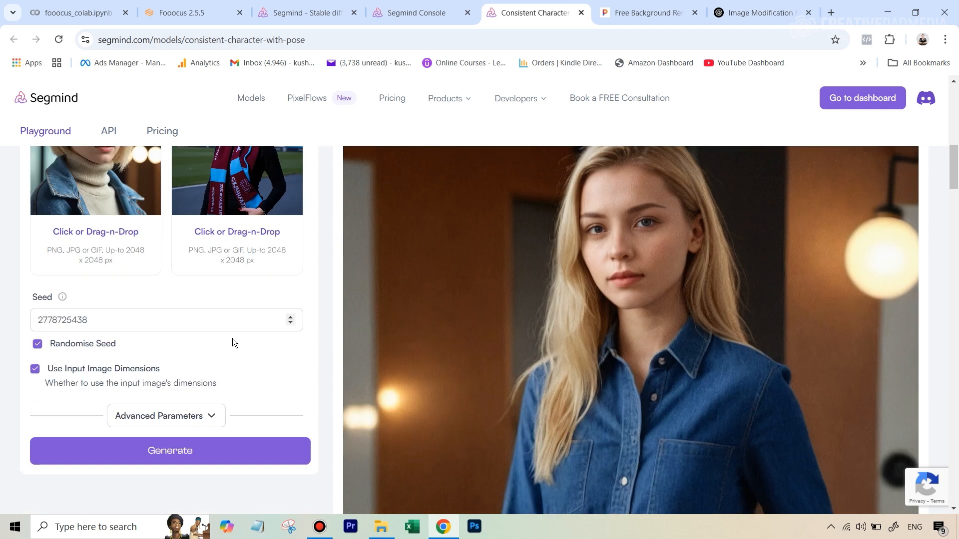
pyautogui.scroll(1, 206, 271)
pyautogui.scroll(-2, 201, 267)
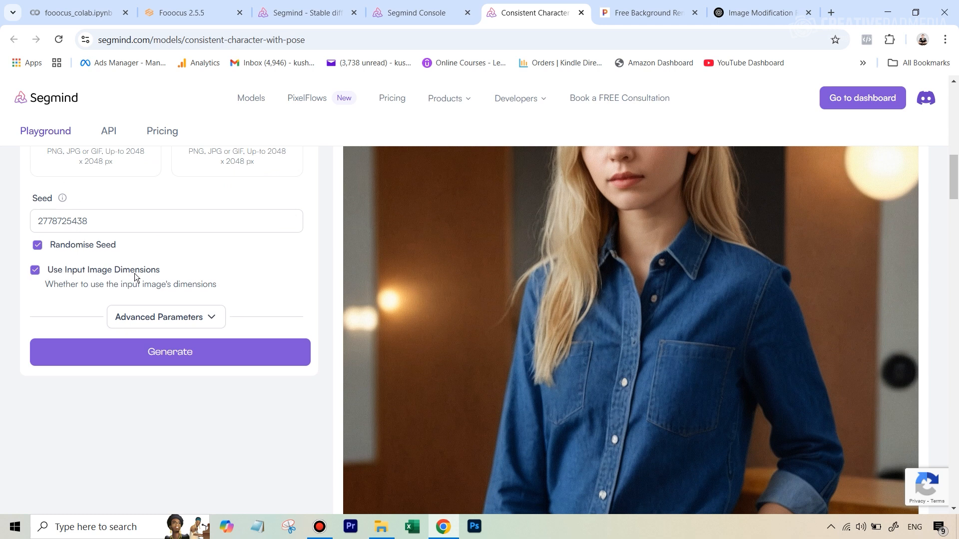
pyautogui.scroll(3, 150, 269)
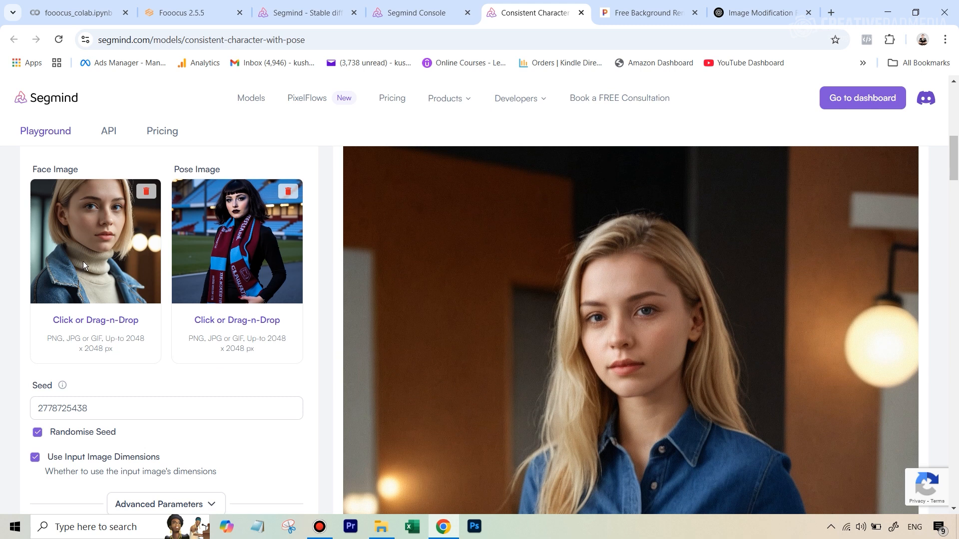
pyautogui.scroll(-2, 211, 338)
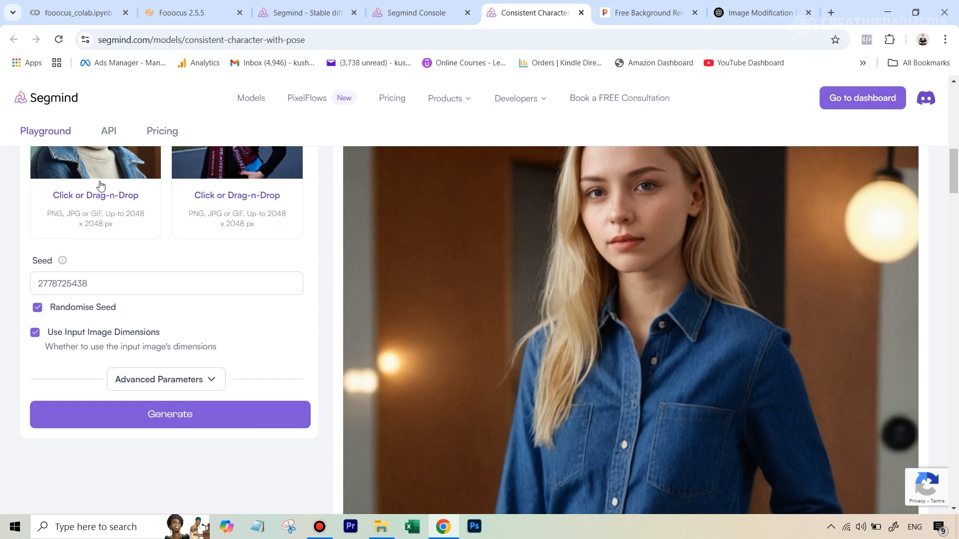
# Step: Turn off Use Input Image Dimensions and expand the advanced parameters
pyautogui.click(35, 334)
pyautogui.click(161, 379)
# Step: Set the output format to jpeg
pyautogui.scroll(-4, 239, 328)
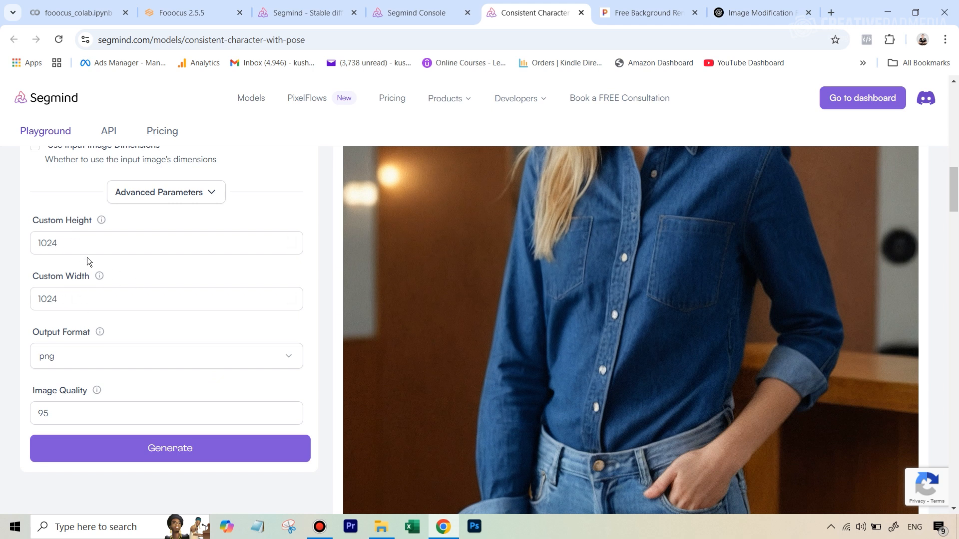
pyautogui.scroll(-2, 139, 343)
pyautogui.scroll(-1, 139, 343)
pyautogui.click(64, 296)
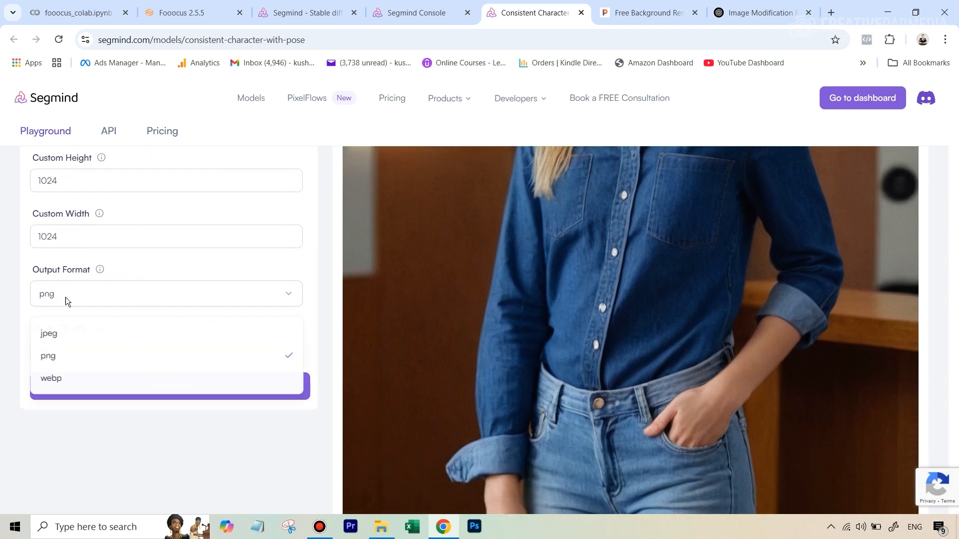
pyautogui.click(60, 338)
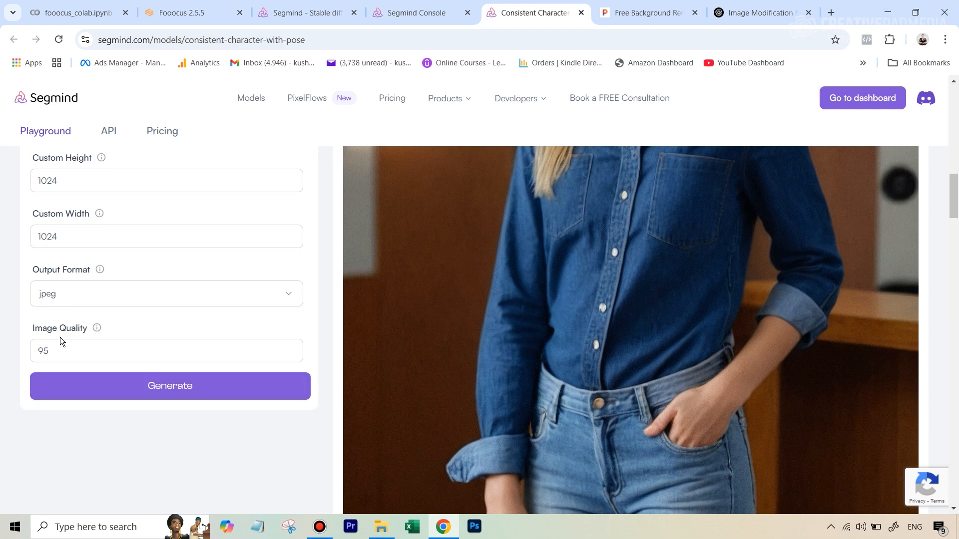
# Step: Increase the image quality setting by a few points
pyautogui.click(291, 347)
pyautogui.click(290, 348)
pyautogui.click(290, 348)
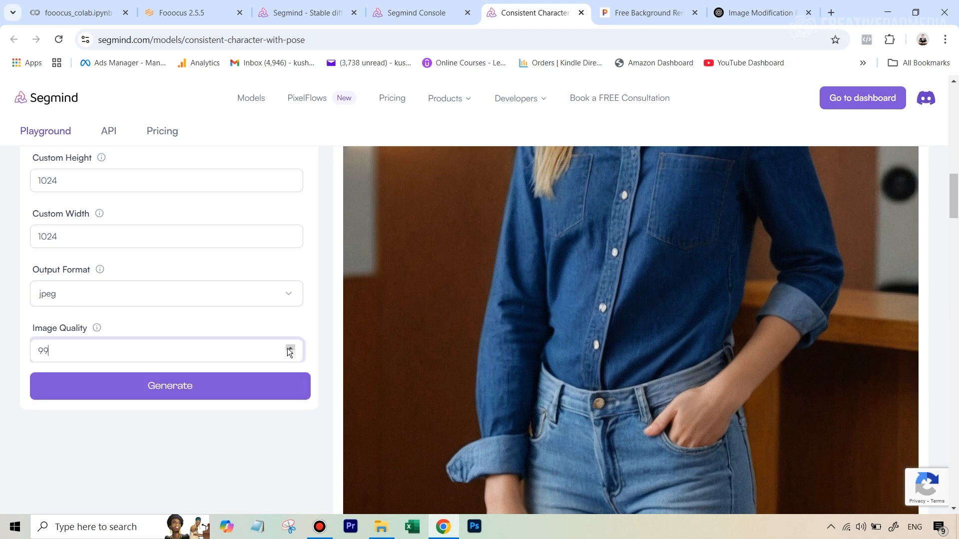
pyautogui.click(290, 347)
pyautogui.click(290, 348)
# Step: Remove the default sample face image
pyautogui.scroll(12, 229, 249)
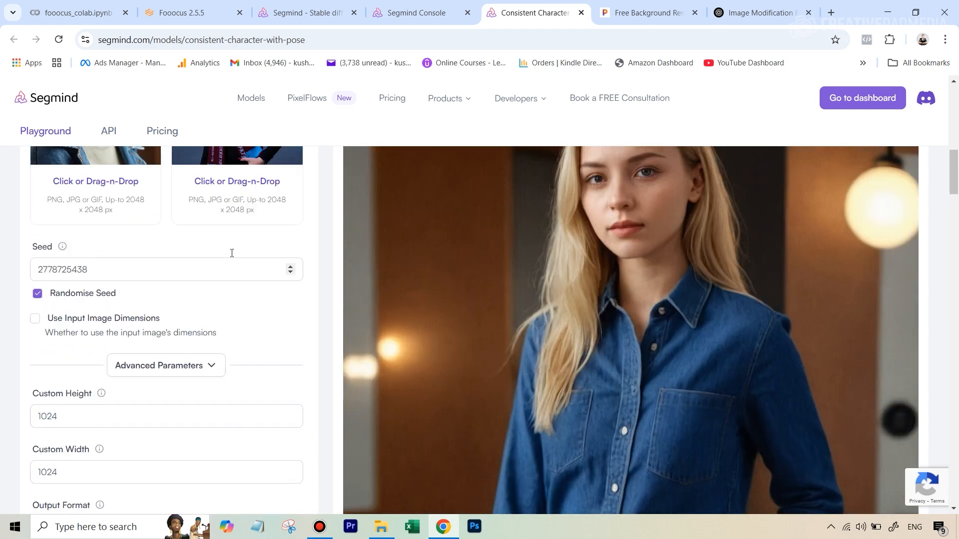
pyautogui.scroll(-1, 162, 253)
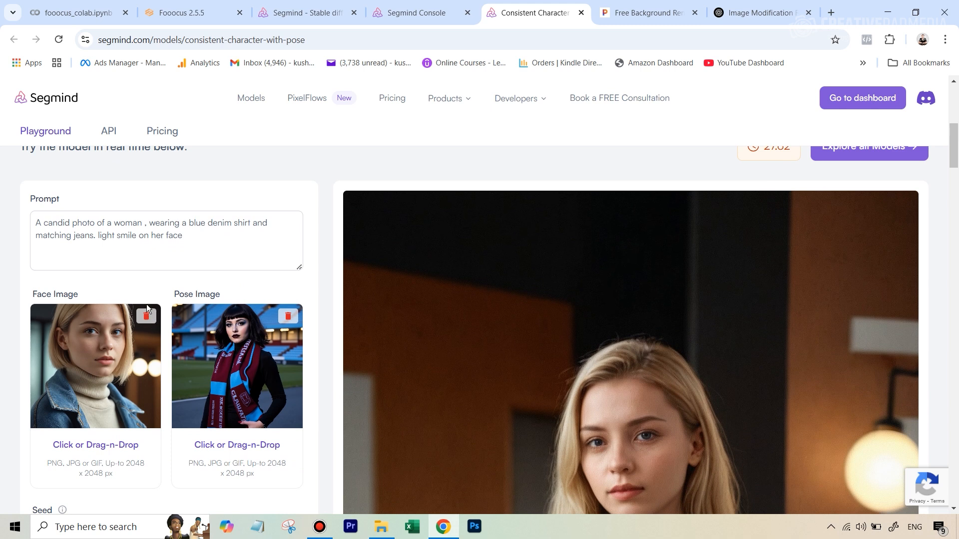
pyautogui.click(146, 318)
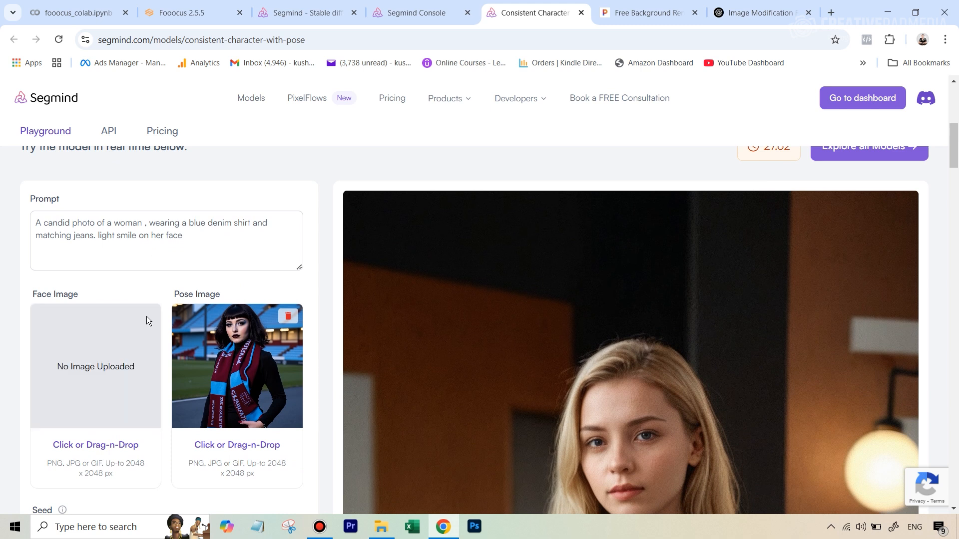
# Step: Upload the background-removed headshot as the face image
pyautogui.click(85, 451)
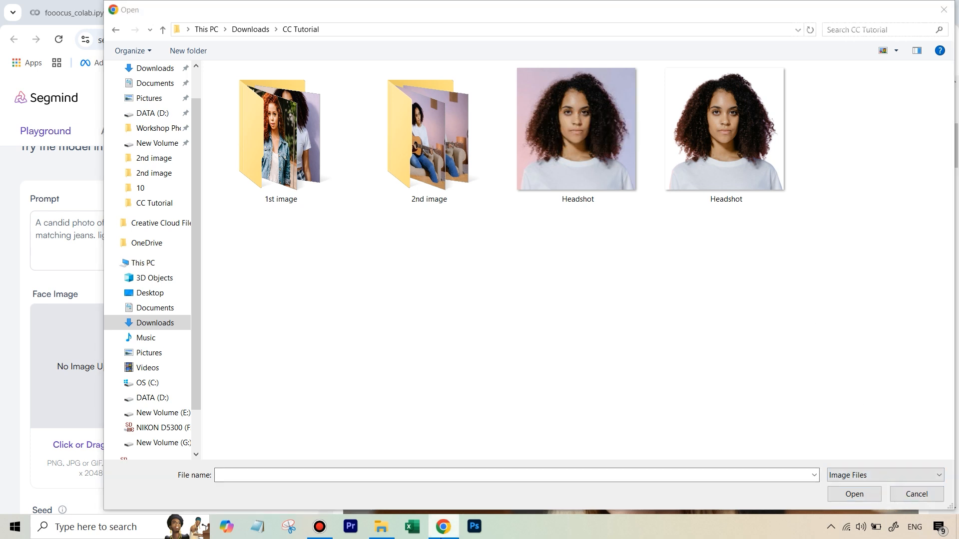
pyautogui.click(914, 495)
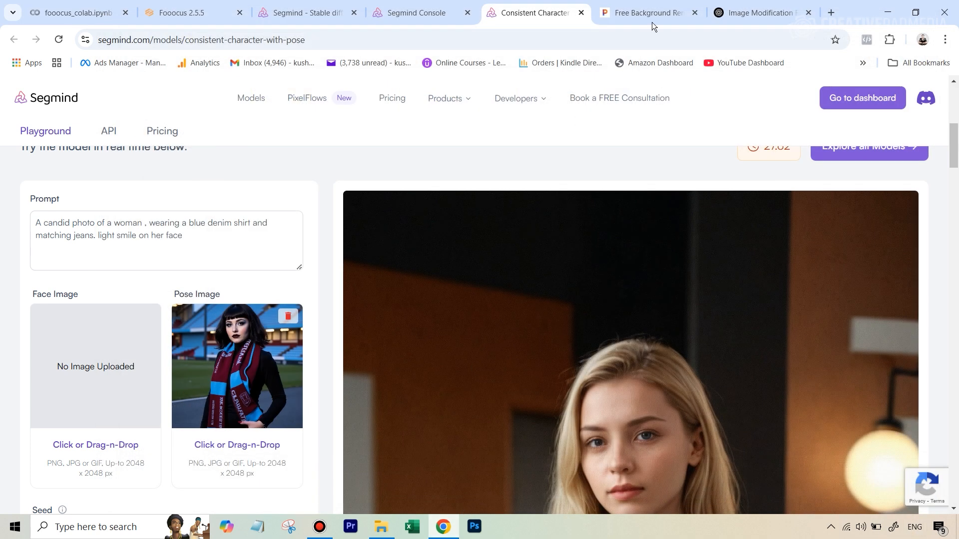
pyautogui.click(640, 12)
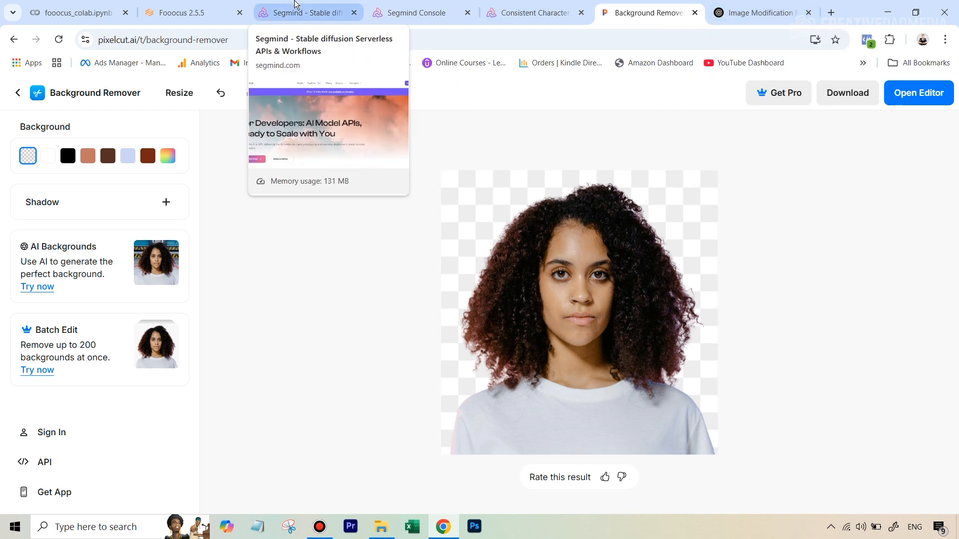
pyautogui.click(489, 9)
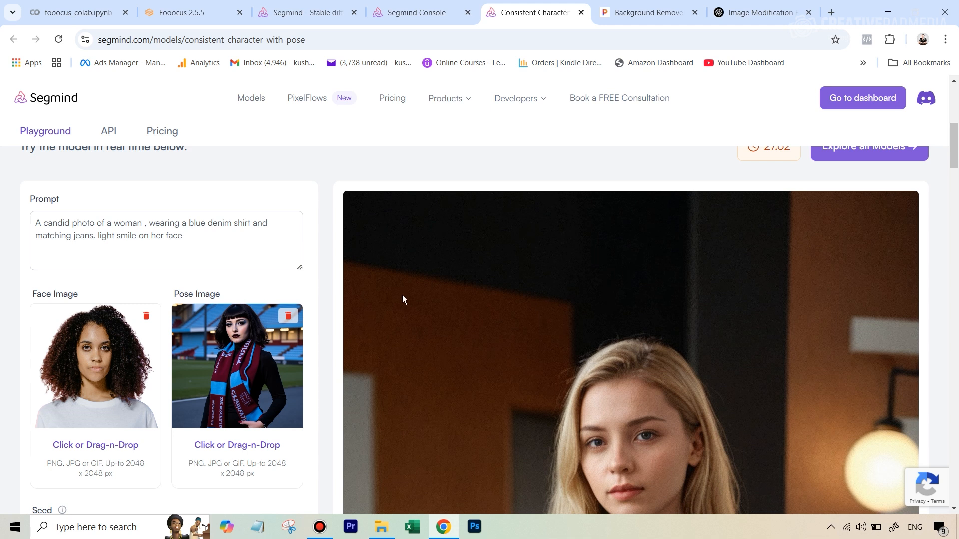
# Step: Open the 1st image pose photo from the 1st image folder inside Consitent Character Tutorial
pyautogui.click(382, 530)
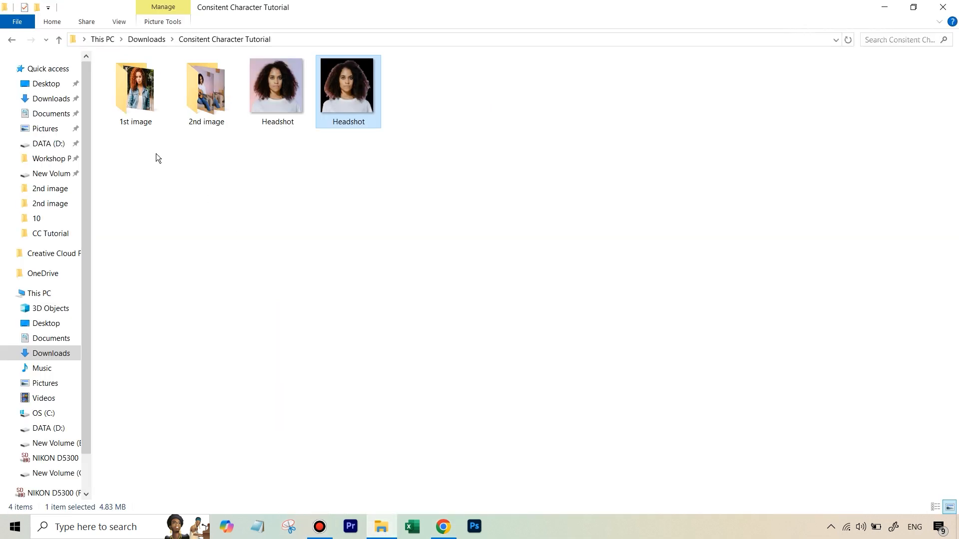
pyautogui.doubleClick(140, 110)
pyautogui.click(138, 109)
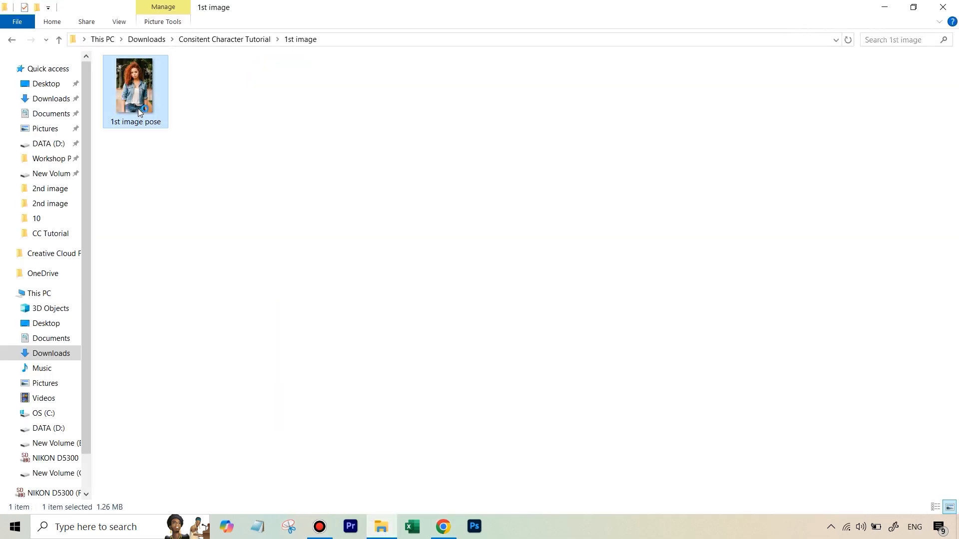
pyautogui.doubleClick(138, 109)
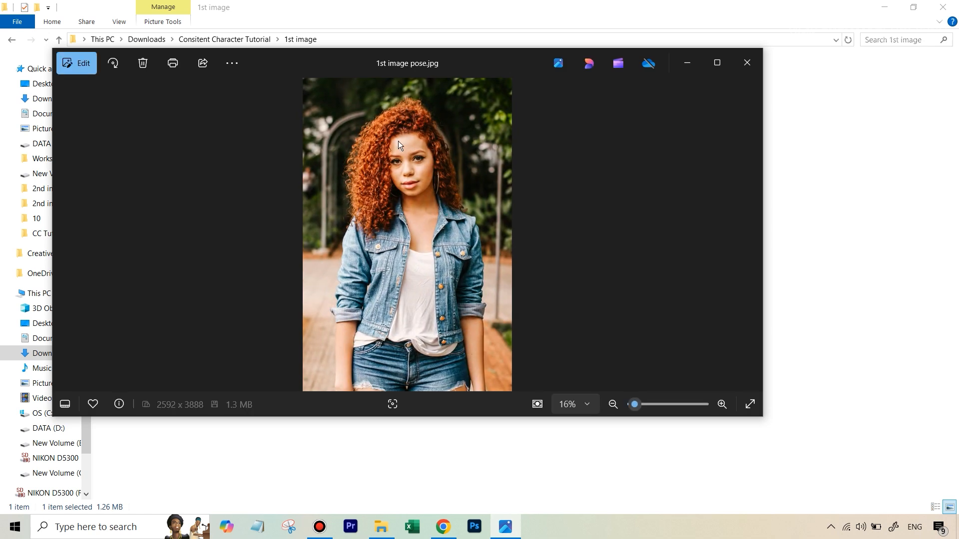
# Step: Copy the ChatGPT-written prompt describing the curly-haired woman in a denim jacket and white t-shirt
pyautogui.click(441, 531)
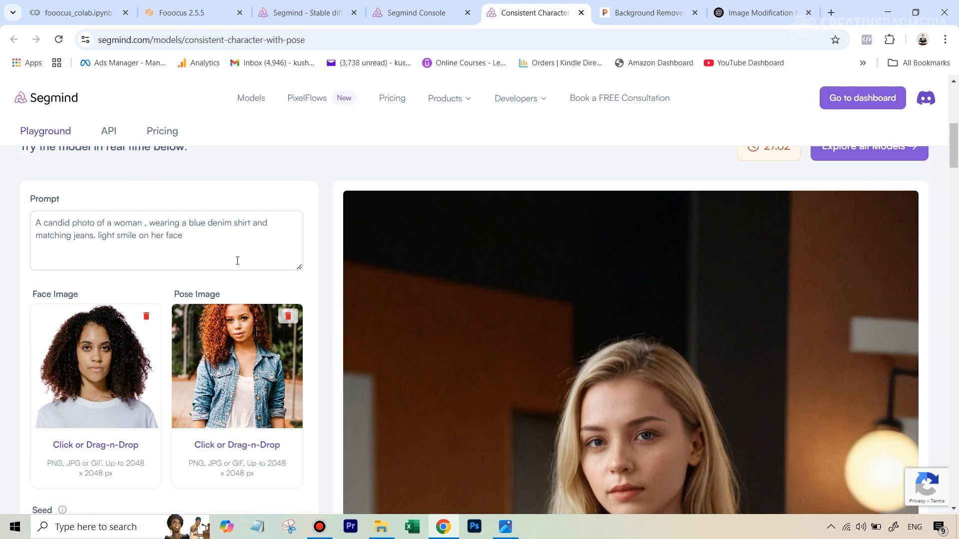
pyautogui.click(754, 13)
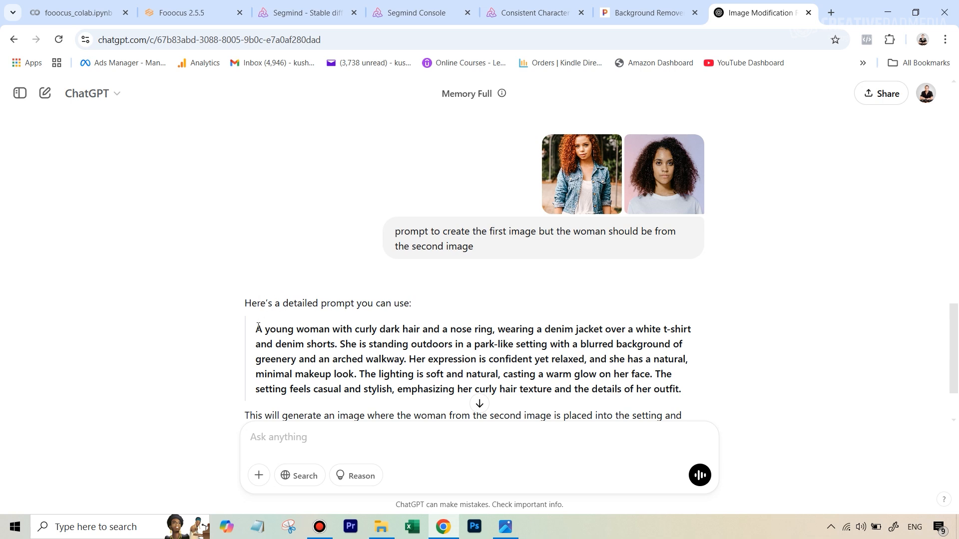
pyautogui.moveTo(258, 327); pyautogui.dragTo(682, 390)
pyautogui.rightClick(632, 347)
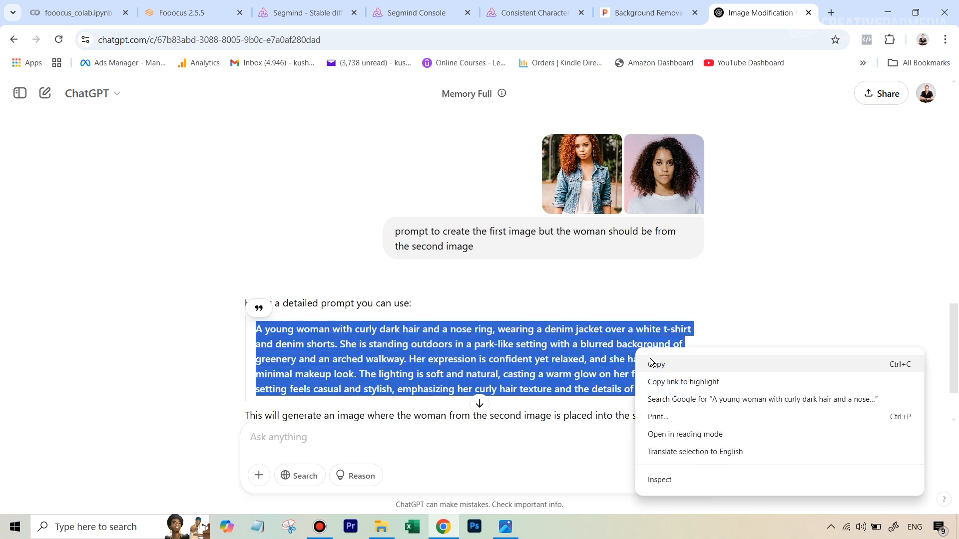
pyautogui.click(655, 366)
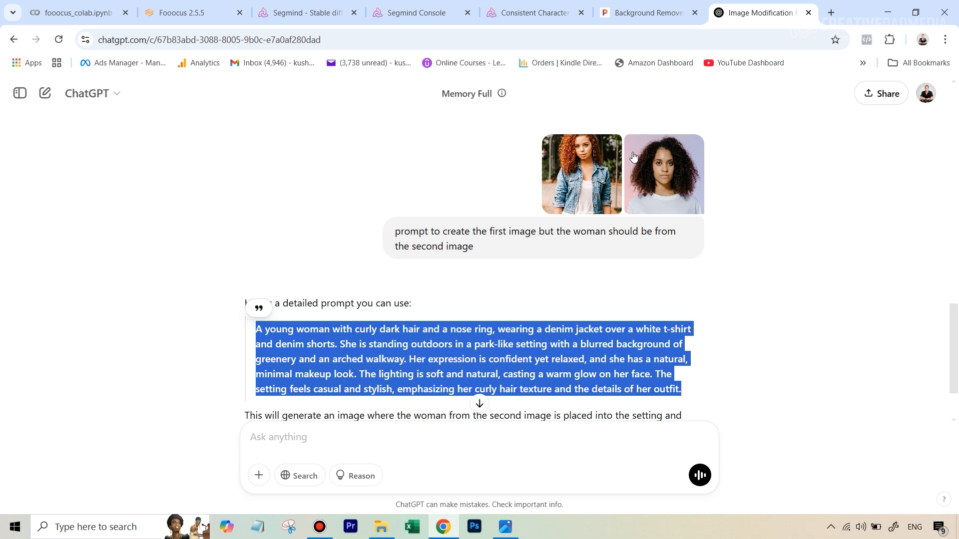
# Step: Replace the Segmind prompt text with the copied ChatGPT prompt
pyautogui.click(534, 13)
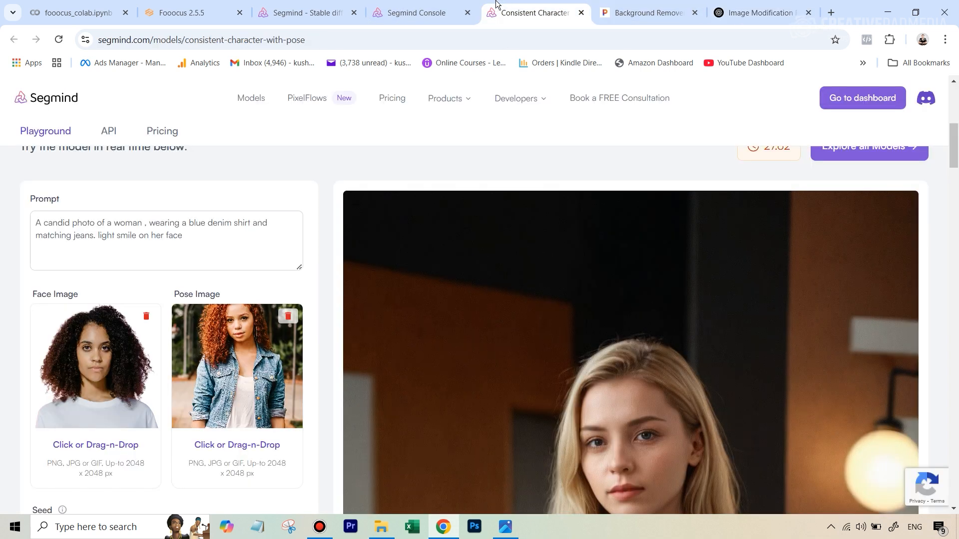
pyautogui.moveTo(186, 237); pyautogui.dragTo(1, 211)
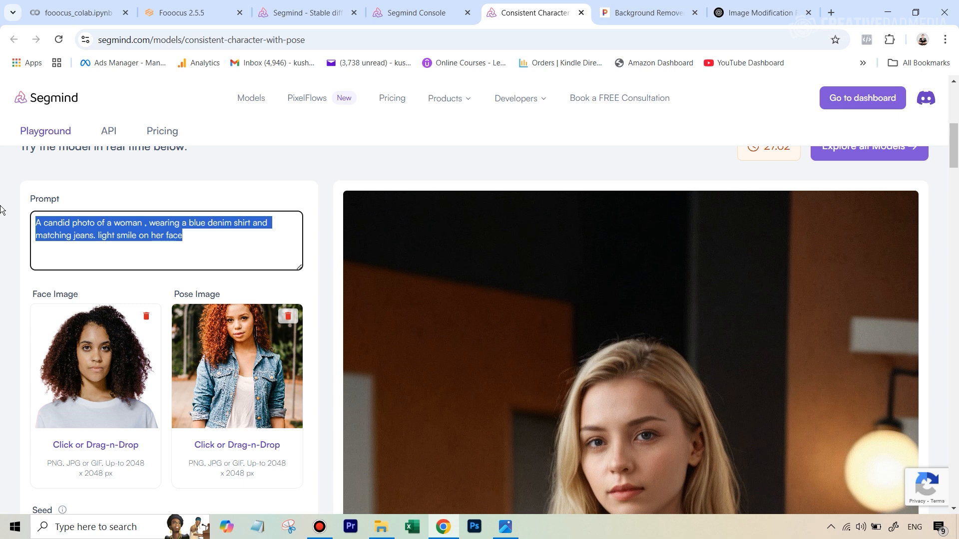
pyautogui.press('BackSpace')
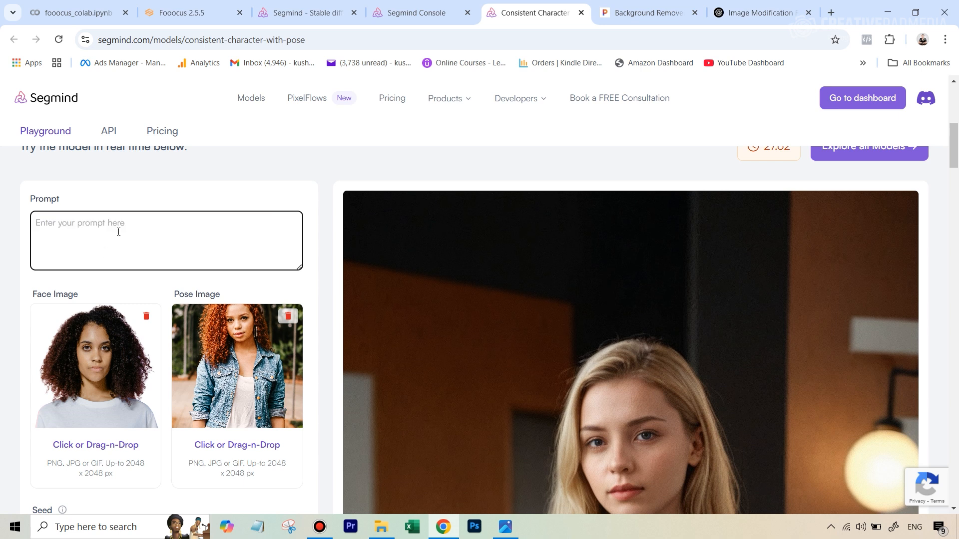
pyautogui.hotkey('ctrl', 'v')
# Step: Try to generate an image with the pasted prompt, face image and pose image
pyautogui.scroll(-2, 250, 421)
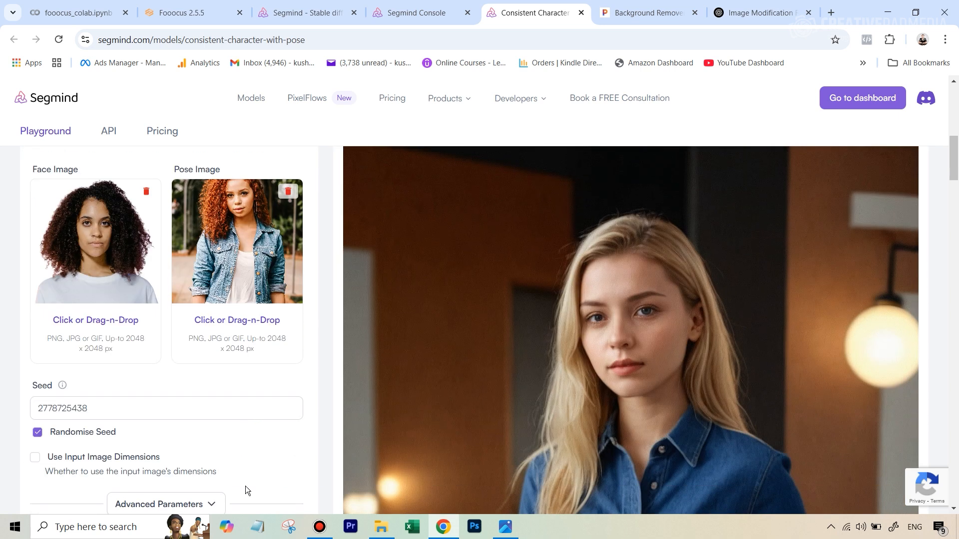
pyautogui.scroll(-2, 245, 486)
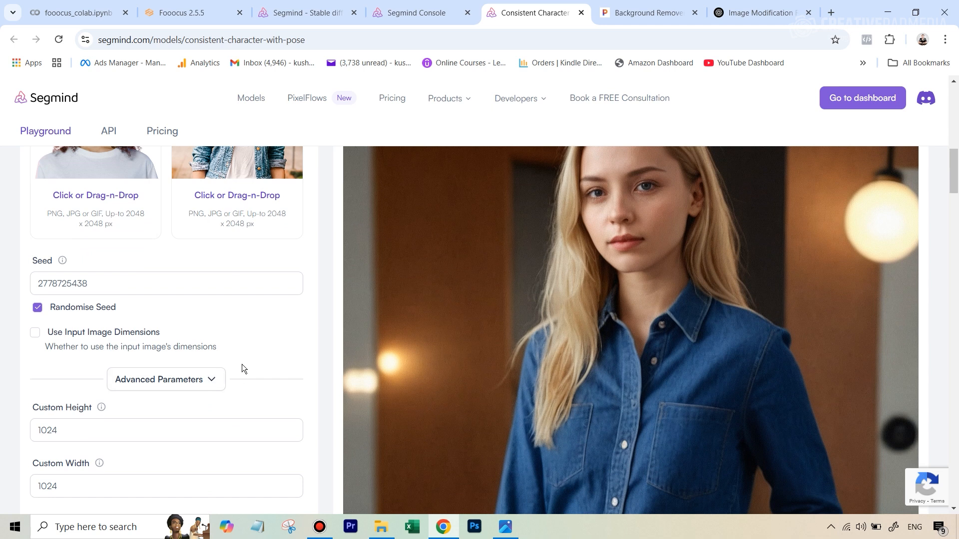
pyautogui.scroll(-4, 240, 370)
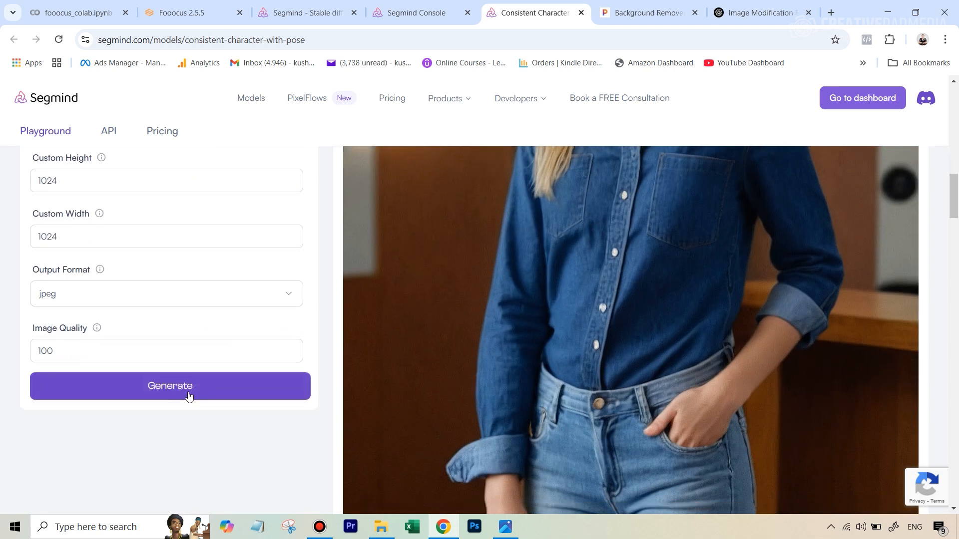
pyautogui.click(189, 396)
pyautogui.scroll(4, 695, 304)
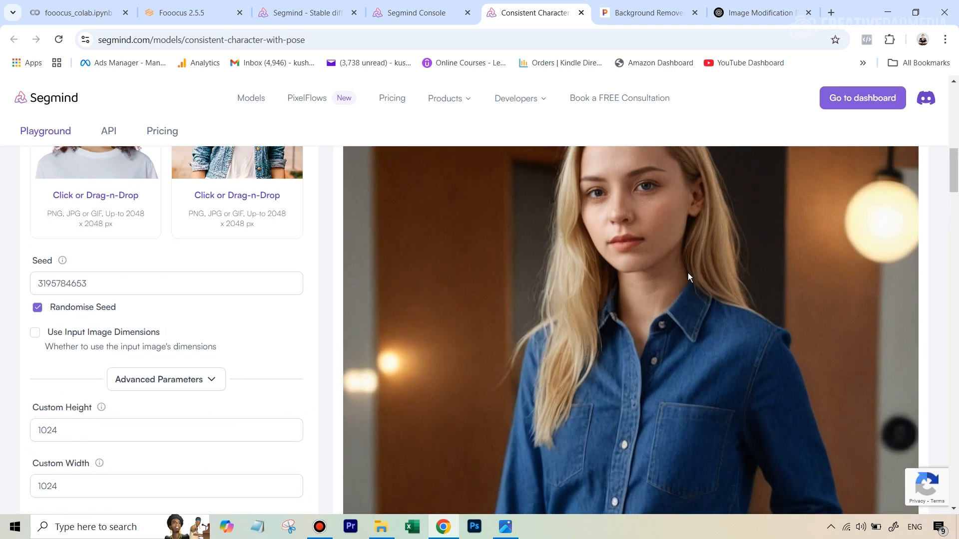
pyautogui.scroll(2, 248, 397)
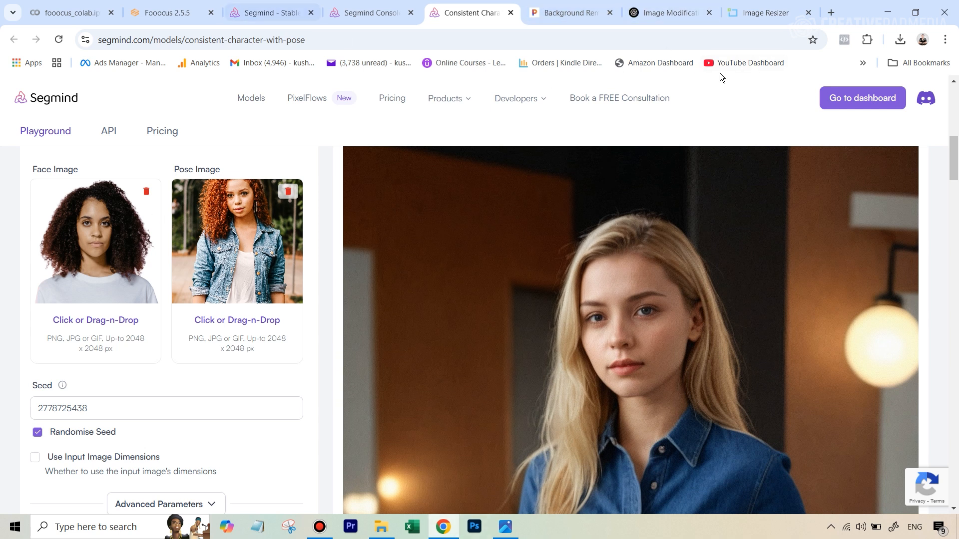
# Step: Check the headshot's size in the image resizer and compare the headshot files in the tutorial folder
pyautogui.click(752, 11)
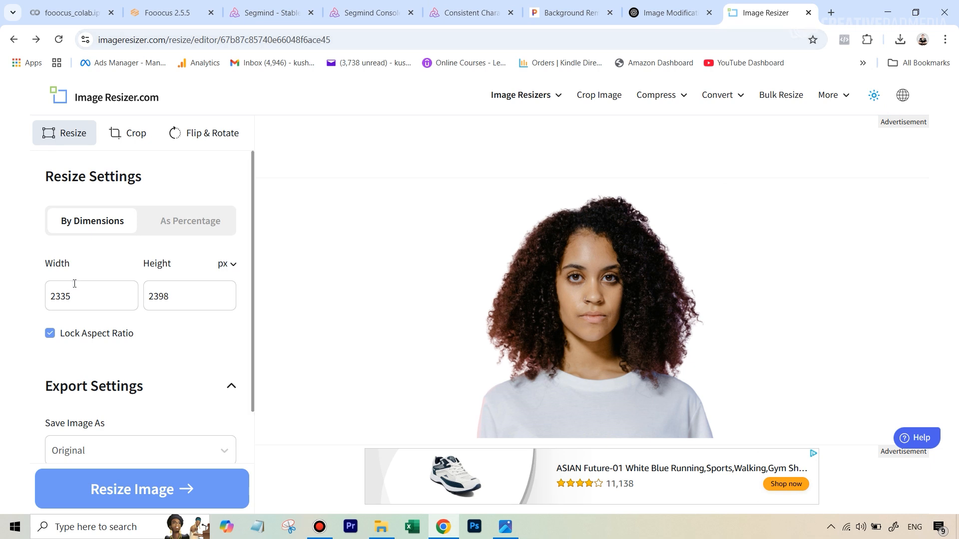
pyautogui.scroll(-1, 73, 285)
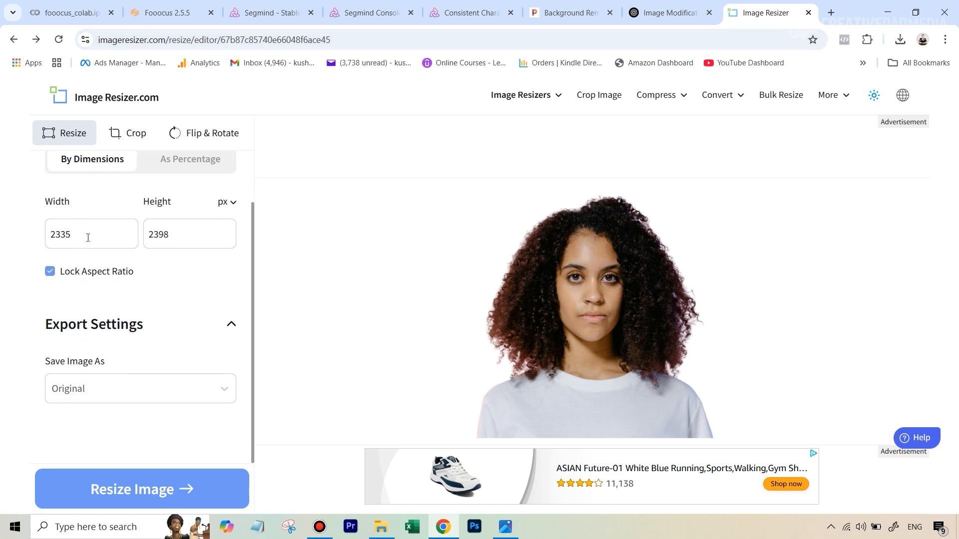
pyautogui.click(381, 527)
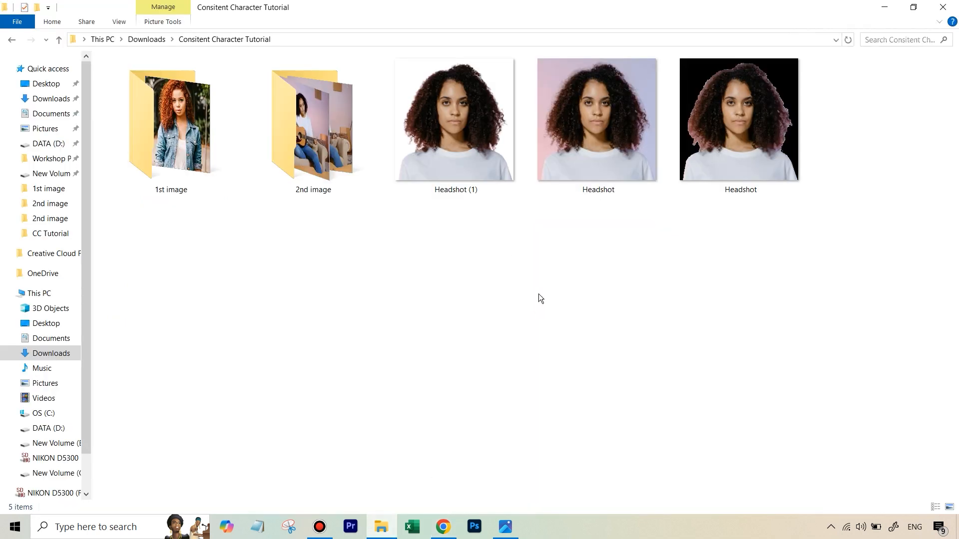
pyautogui.moveTo(466, 175)
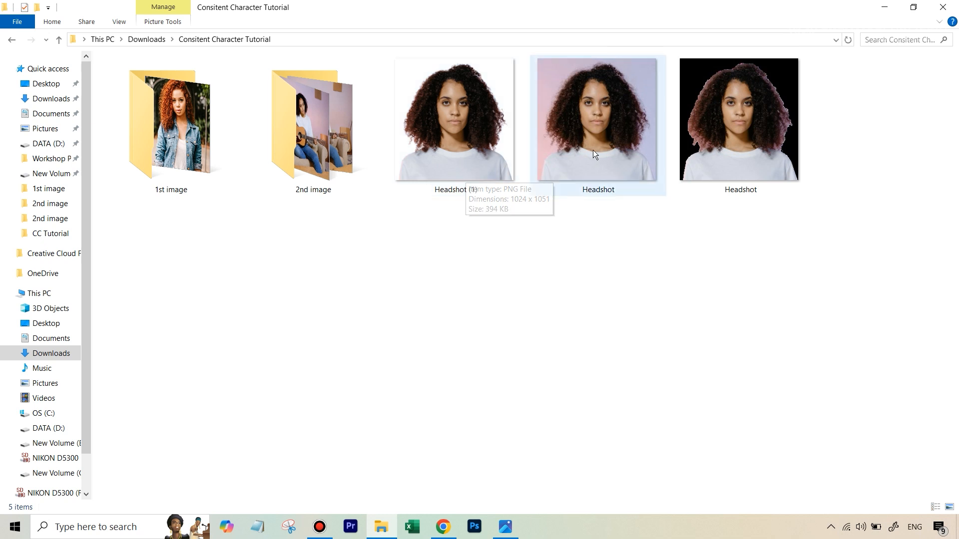
pyautogui.moveTo(769, 132)
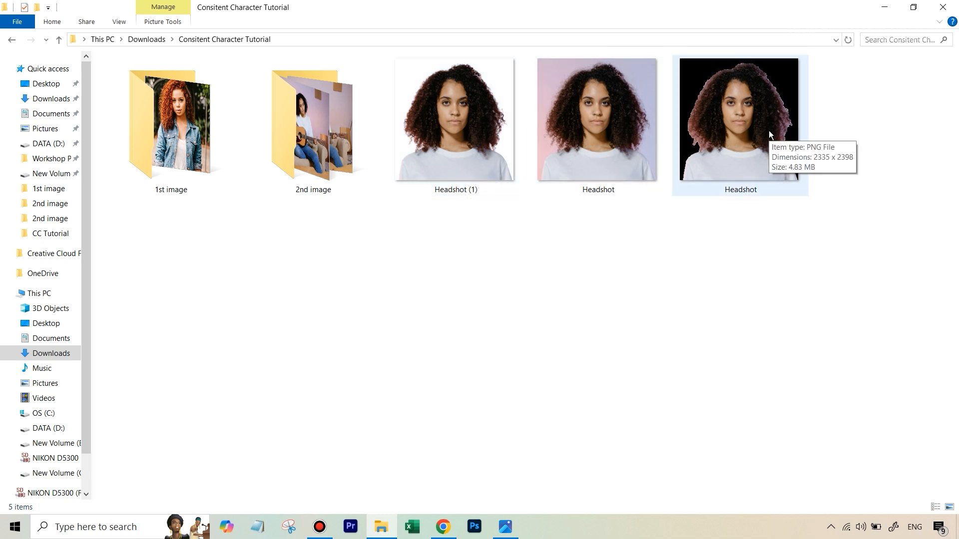
pyautogui.moveTo(446, 145)
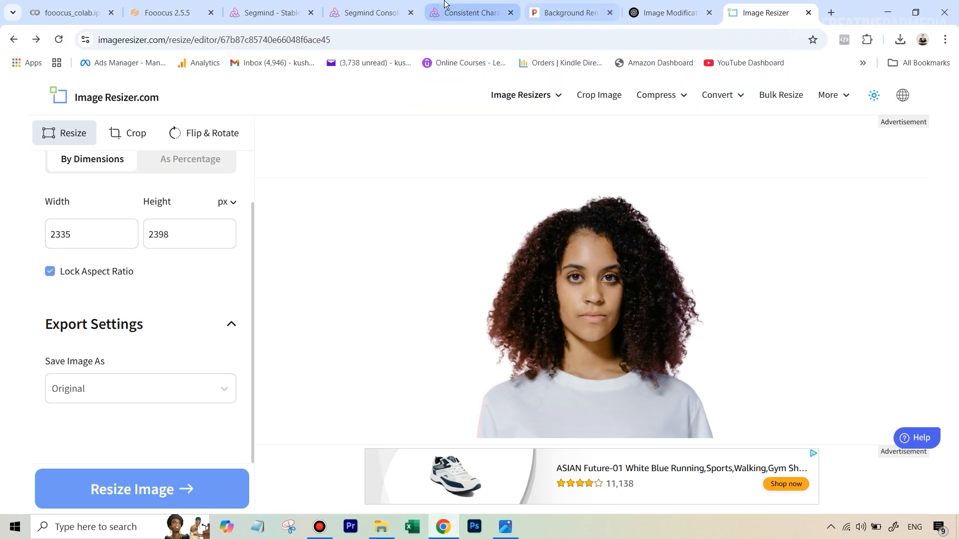
# Step: Generate the consistent character image with the current prompt, face and pose images
pyautogui.click(470, 12)
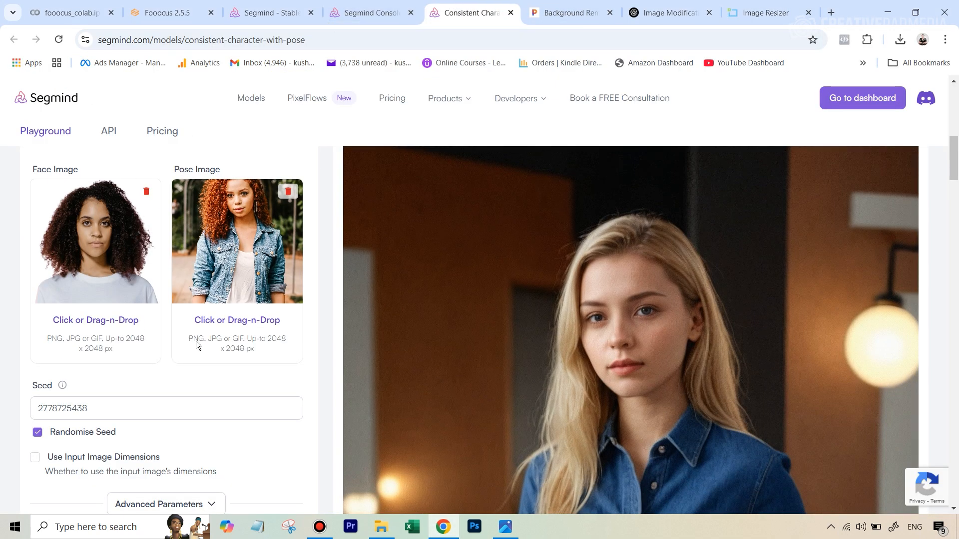
pyautogui.scroll(-7, 210, 400)
pyautogui.click(184, 394)
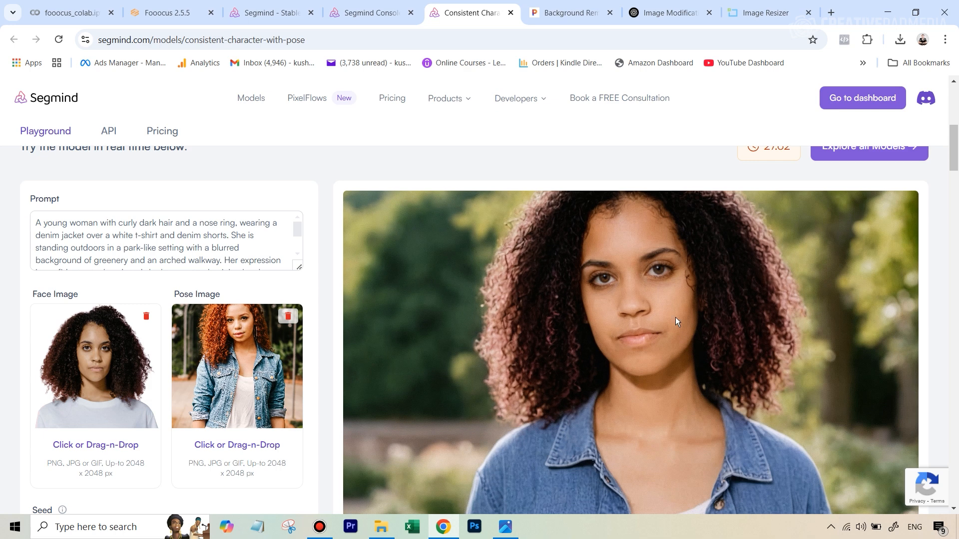
# Step: Scroll through the generated image to examine the result against the pose reference
pyautogui.scroll(-3, 666, 369)
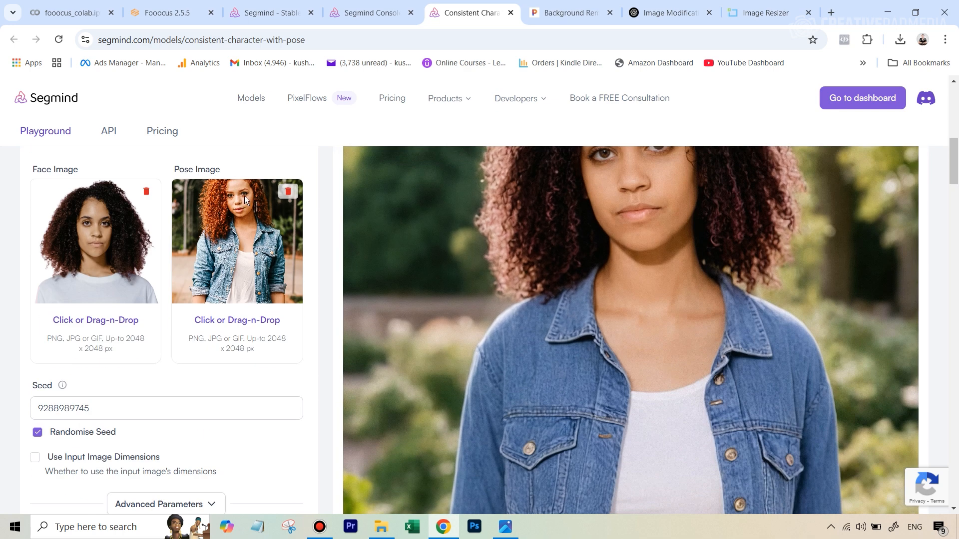
pyautogui.scroll(3, 634, 426)
pyautogui.scroll(-3, 297, 279)
pyautogui.scroll(3, 657, 252)
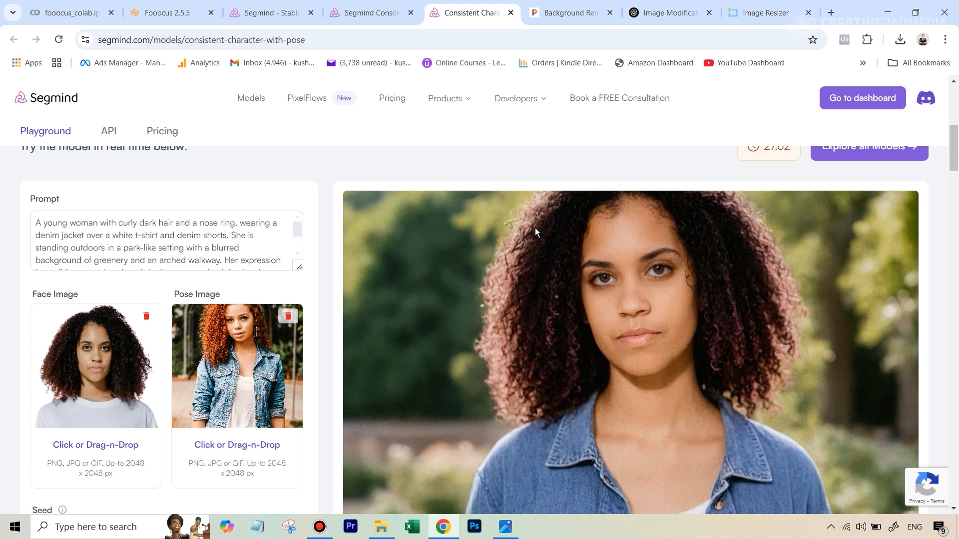
pyautogui.scroll(3, 535, 289)
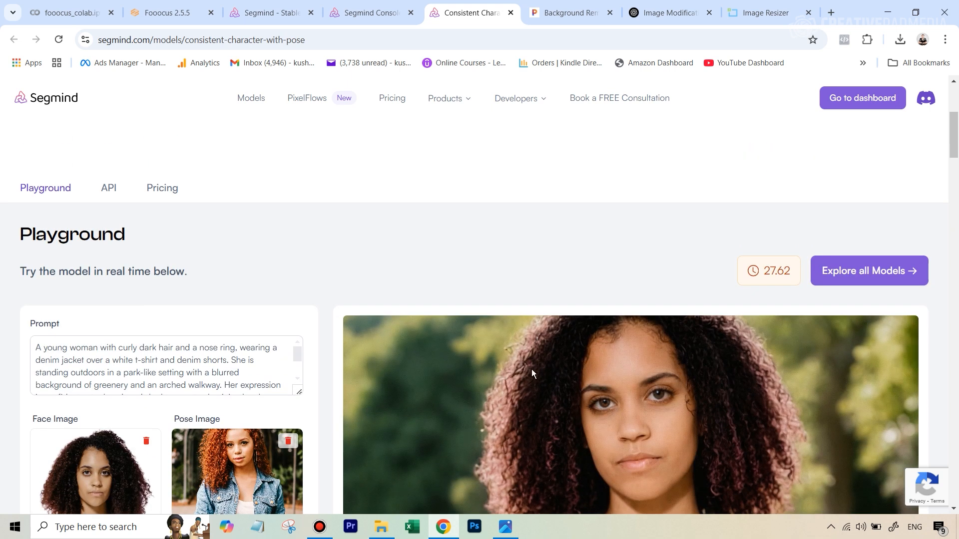
pyautogui.scroll(-1, 532, 369)
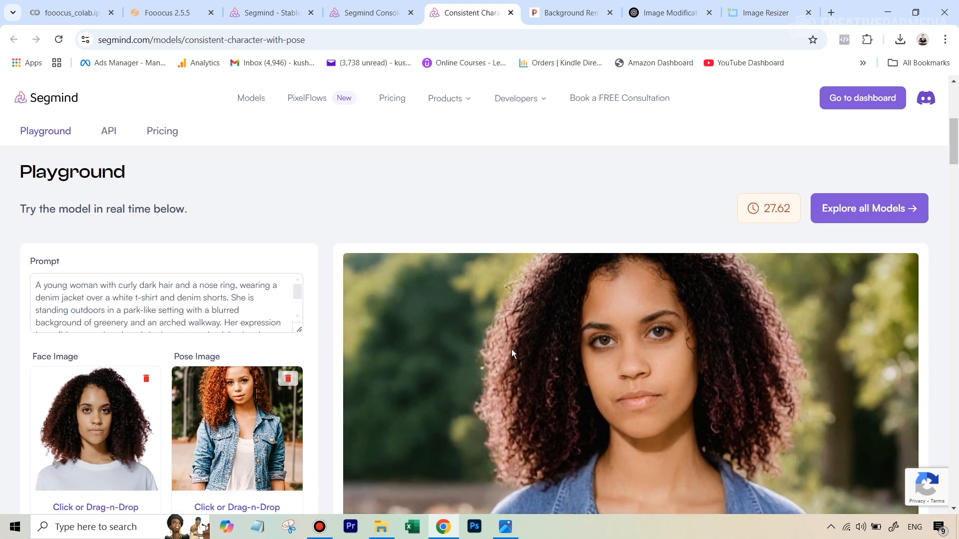
pyautogui.scroll(-3, 703, 419)
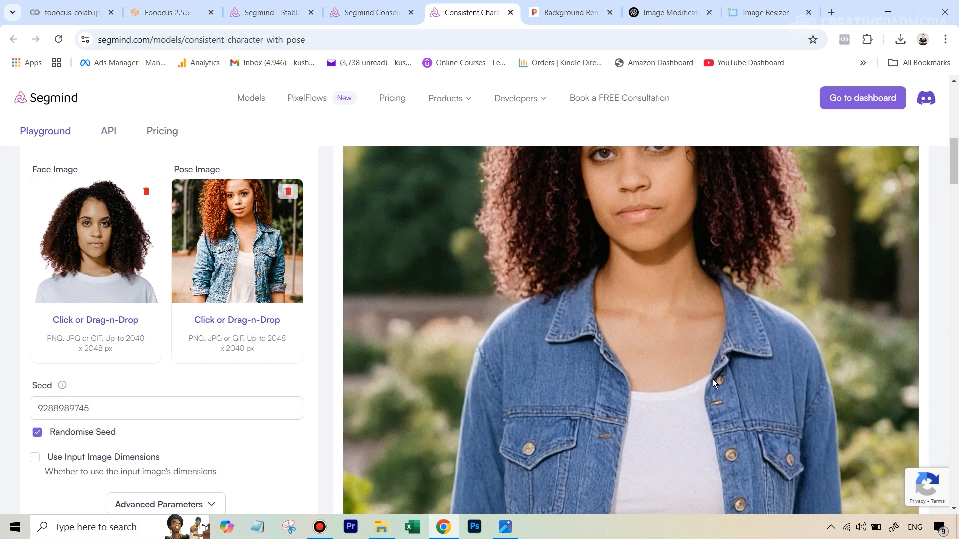
pyautogui.scroll(-2, 731, 399)
pyautogui.scroll(3, 731, 397)
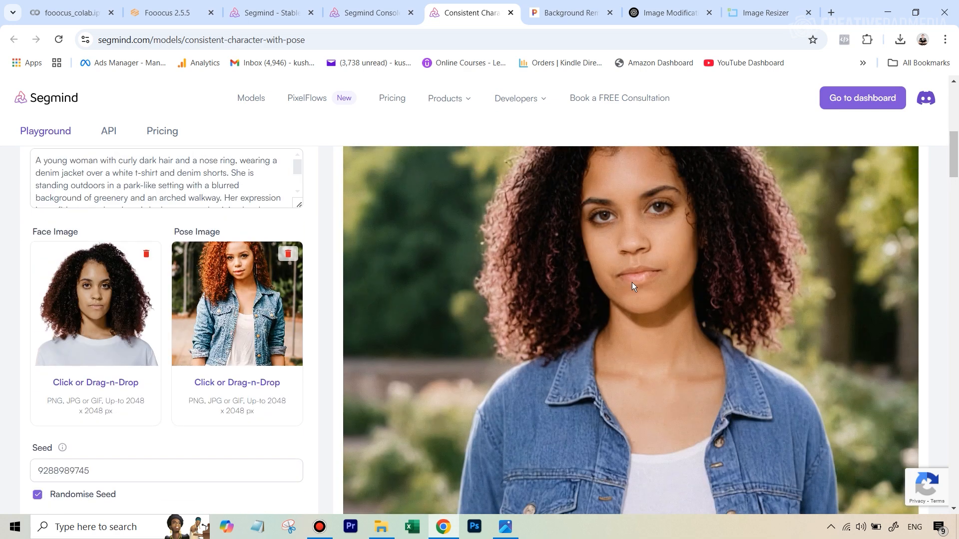
pyautogui.scroll(-5, 658, 278)
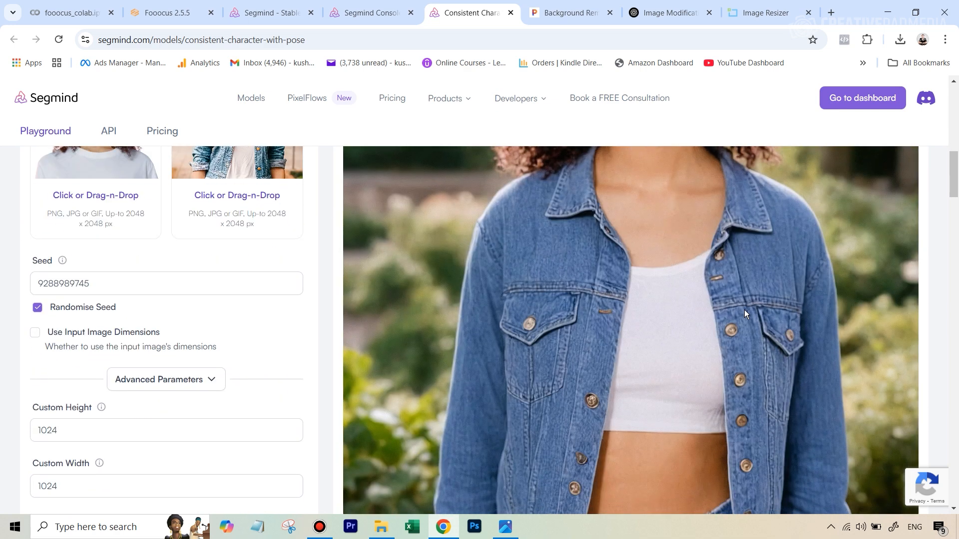
# Step: Download the generated image, open it, and zoom into the face and jacket to inspect detail
pyautogui.click(906, 408)
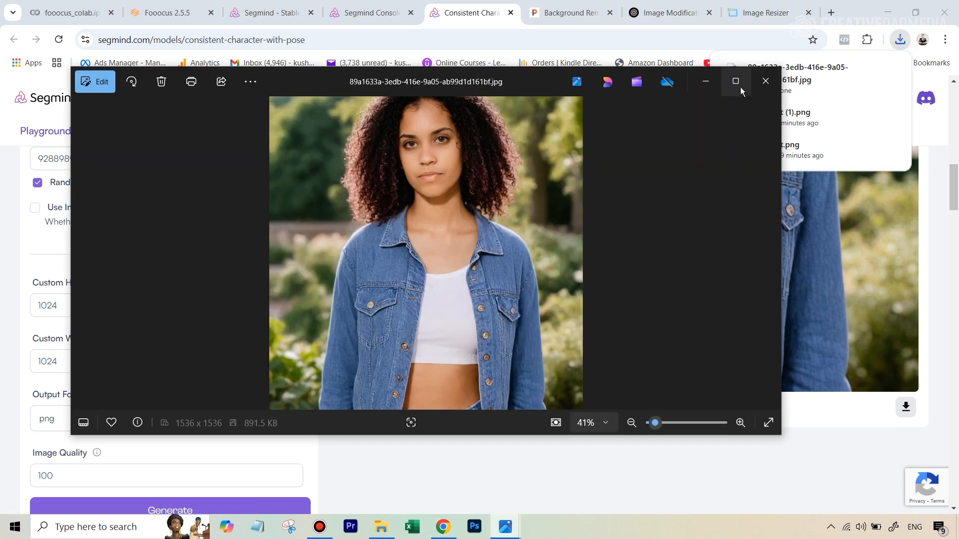
pyautogui.click(739, 86)
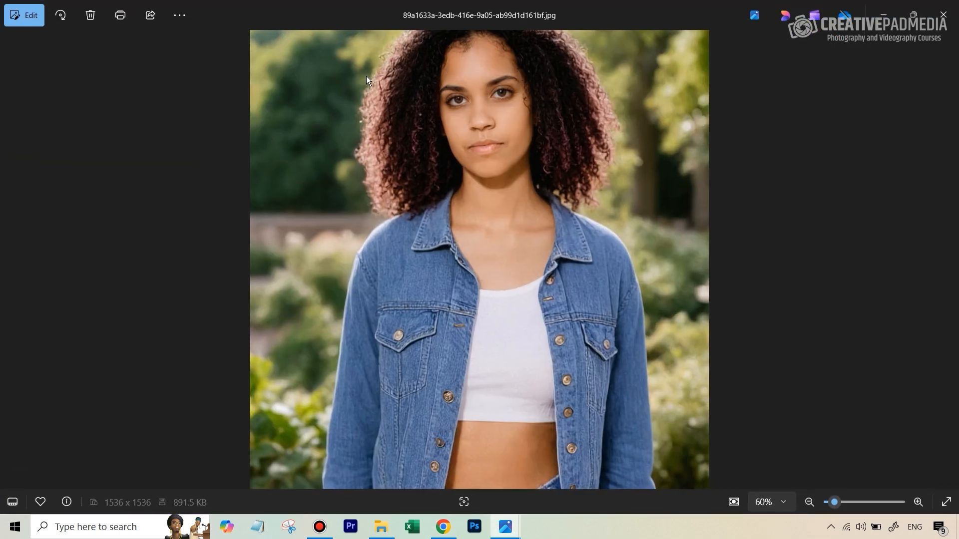
pyautogui.scroll(5, 467, 90)
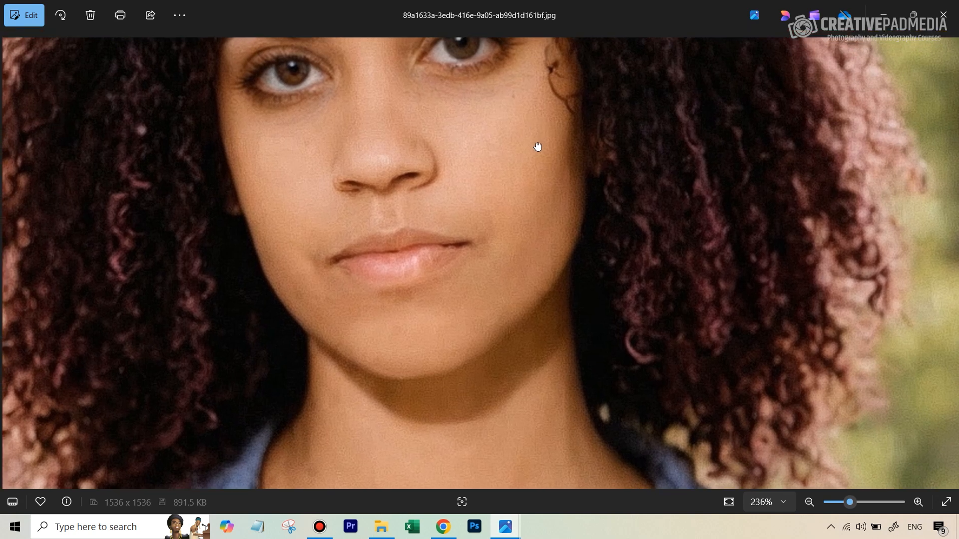
pyautogui.scroll(2, 536, 183)
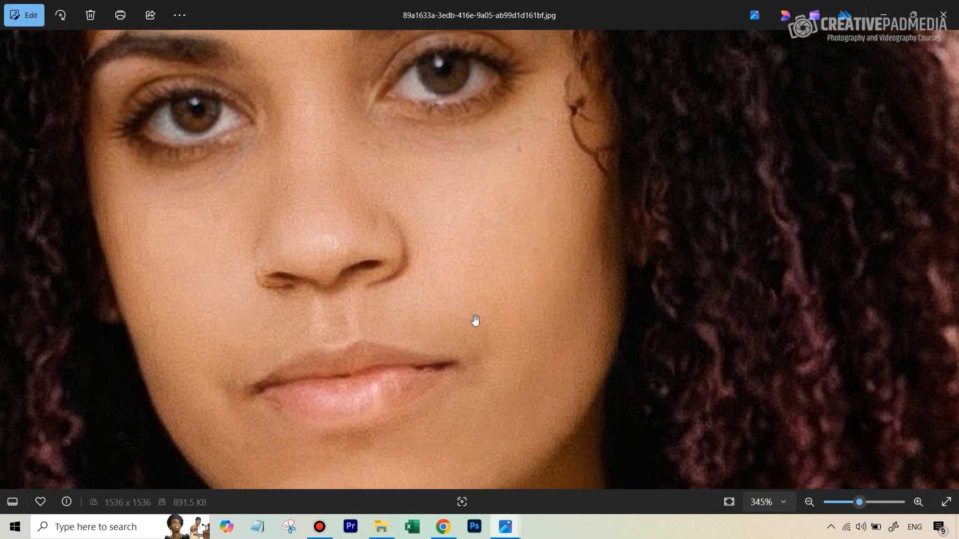
pyautogui.moveTo(505, 352); pyautogui.dragTo(516, 121)
pyautogui.moveTo(492, 300); pyautogui.dragTo(529, 169)
pyautogui.moveTo(462, 412); pyautogui.dragTo(499, 225)
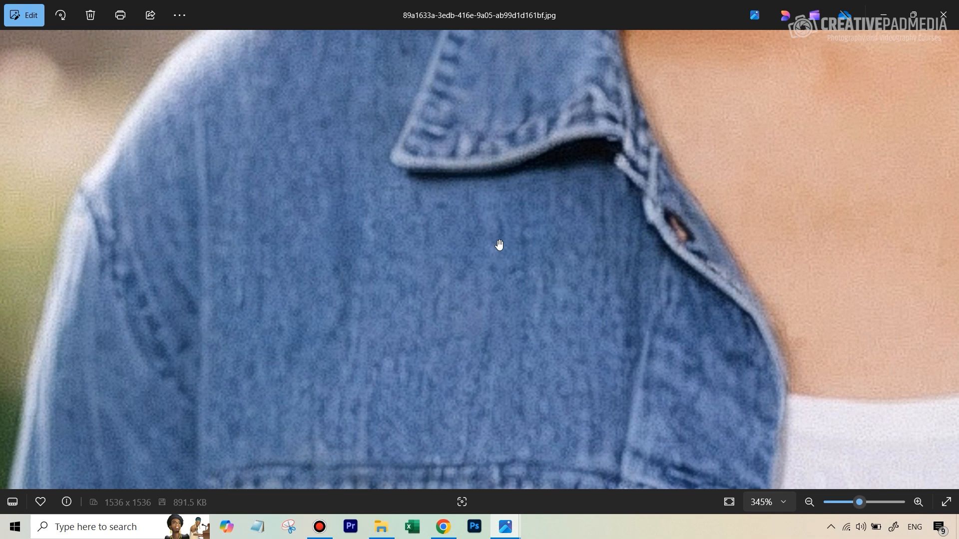
pyautogui.scroll(-3, 500, 246)
pyautogui.scroll(-5, 500, 245)
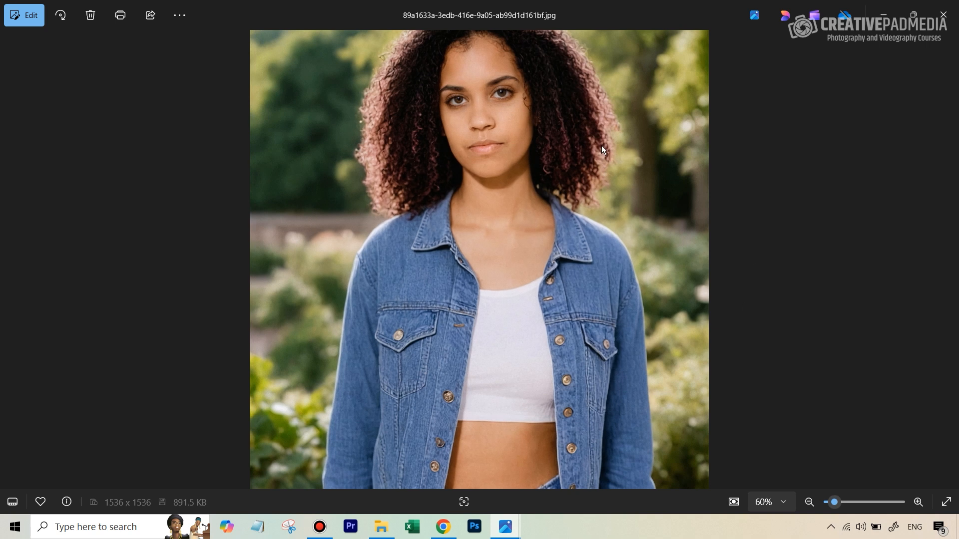
# Step: Switch to the Fooocus tab and enable the Input Image option
pyautogui.click(443, 527)
pyautogui.click(168, 12)
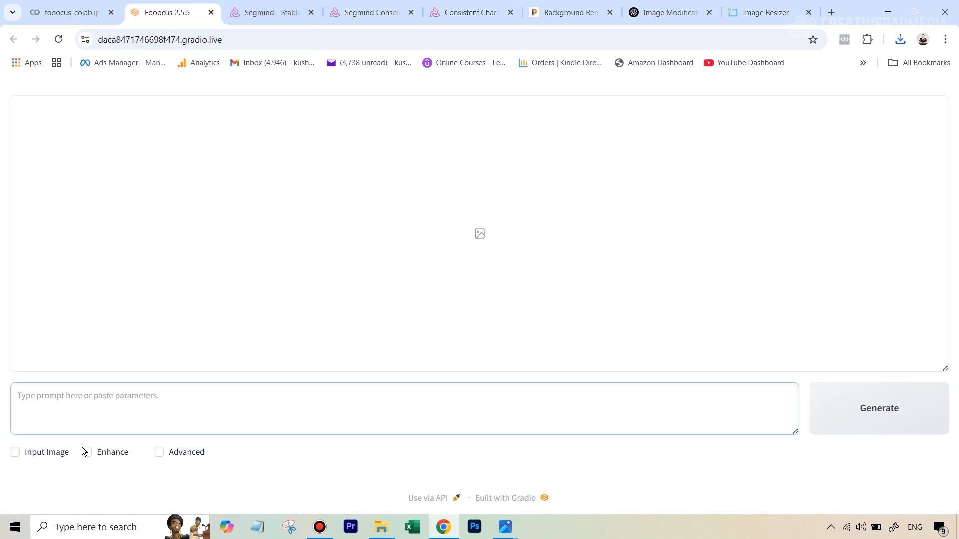
pyautogui.click(50, 453)
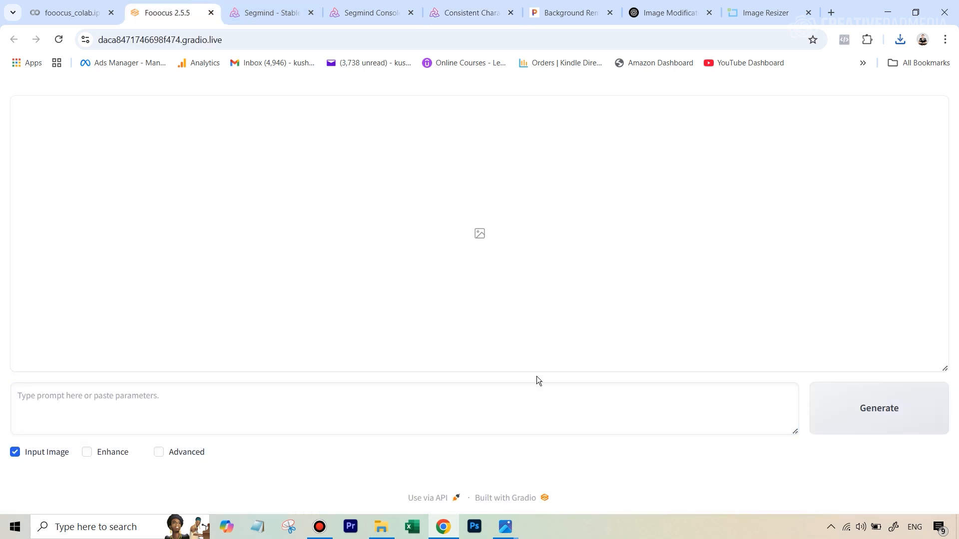
# Step: Open the Inpaint or Outpaint tab and upload the generated character image
pyautogui.scroll(-3, 574, 385)
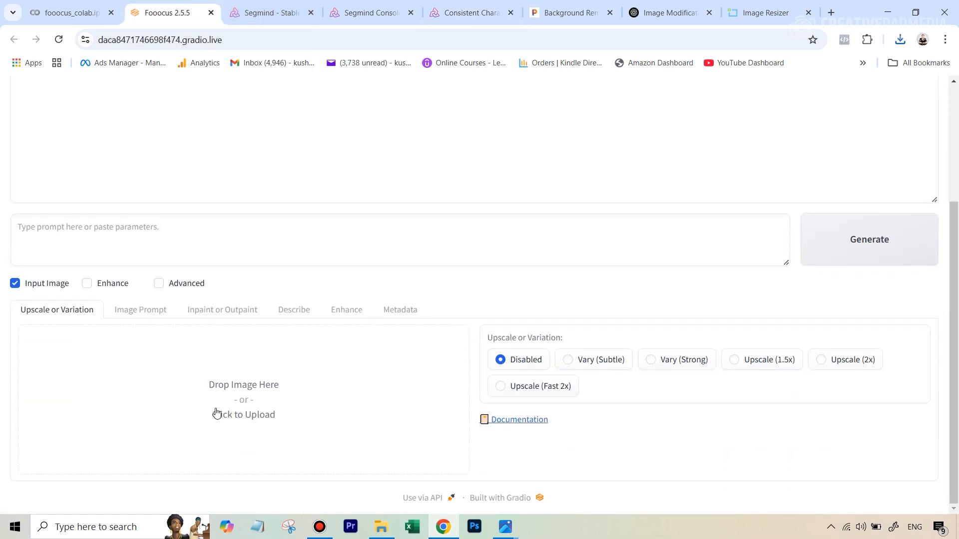
pyautogui.click(228, 311)
pyautogui.scroll(-3, 514, 339)
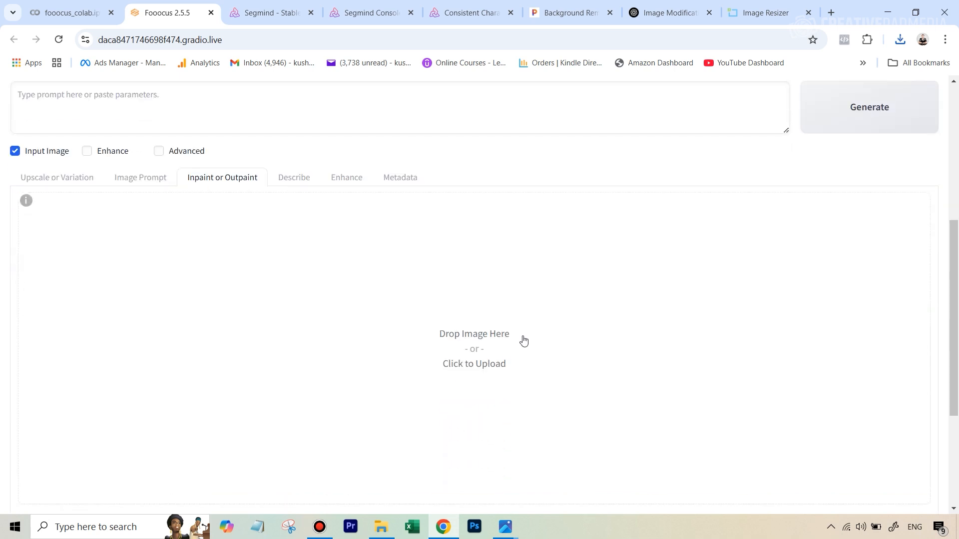
pyautogui.click(479, 352)
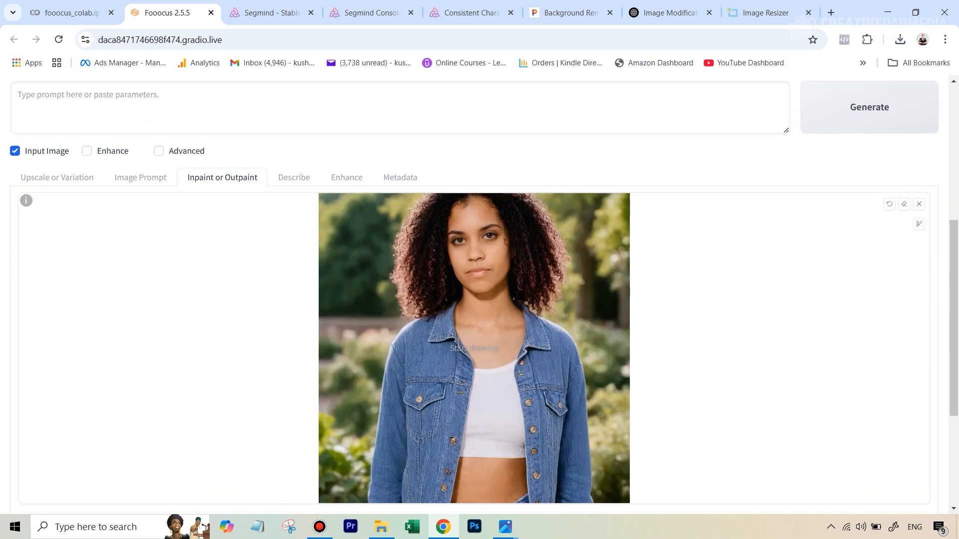
# Step: Enable Advanced Masking Features and Invert Mask When Generating for the uploaded image
pyautogui.scroll(-4, 375, 280)
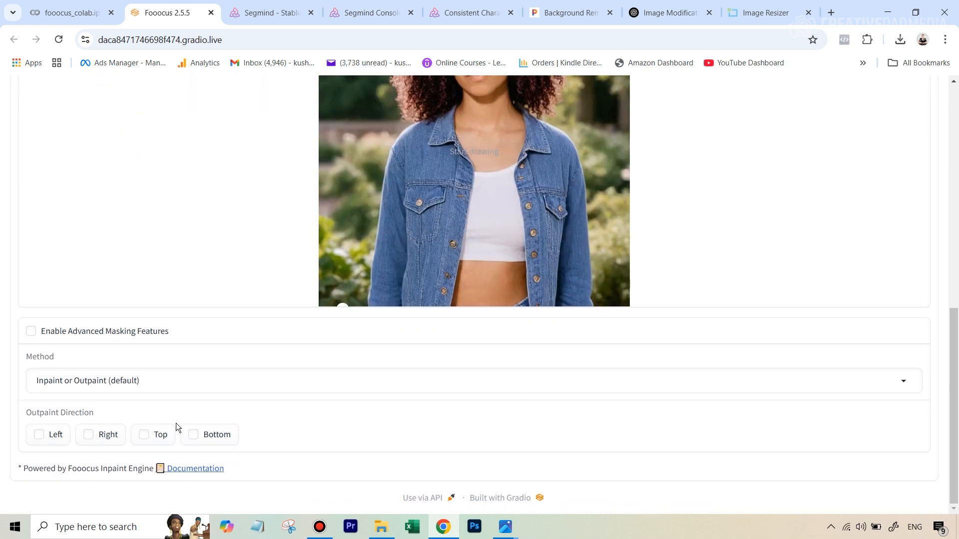
pyautogui.click(903, 382)
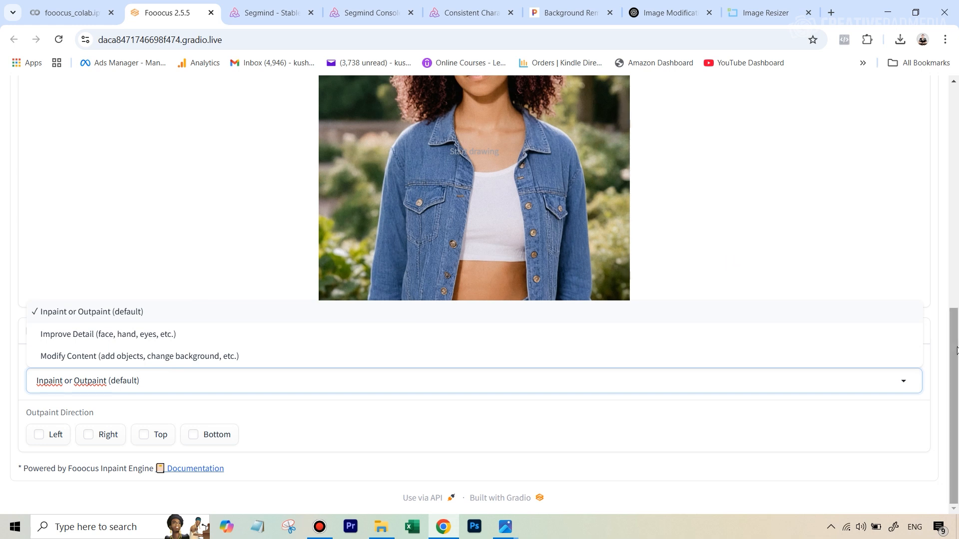
pyautogui.scroll(1, 921, 308)
pyautogui.click(814, 285)
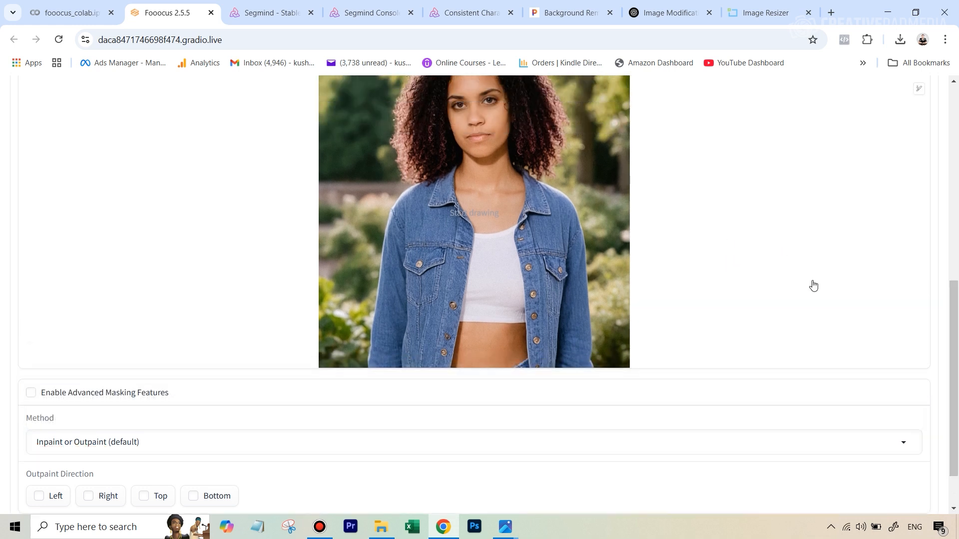
pyautogui.scroll(2, 814, 285)
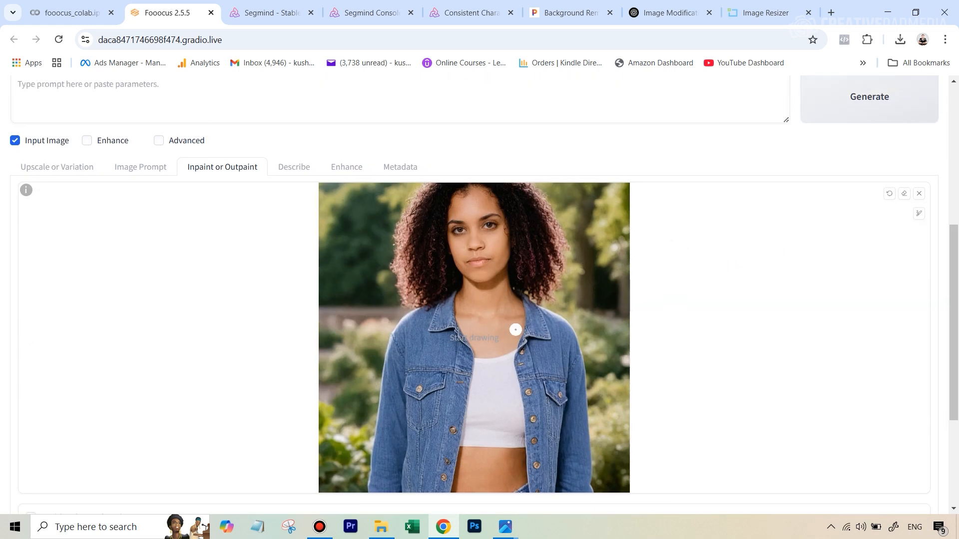
pyautogui.scroll(-3, 512, 332)
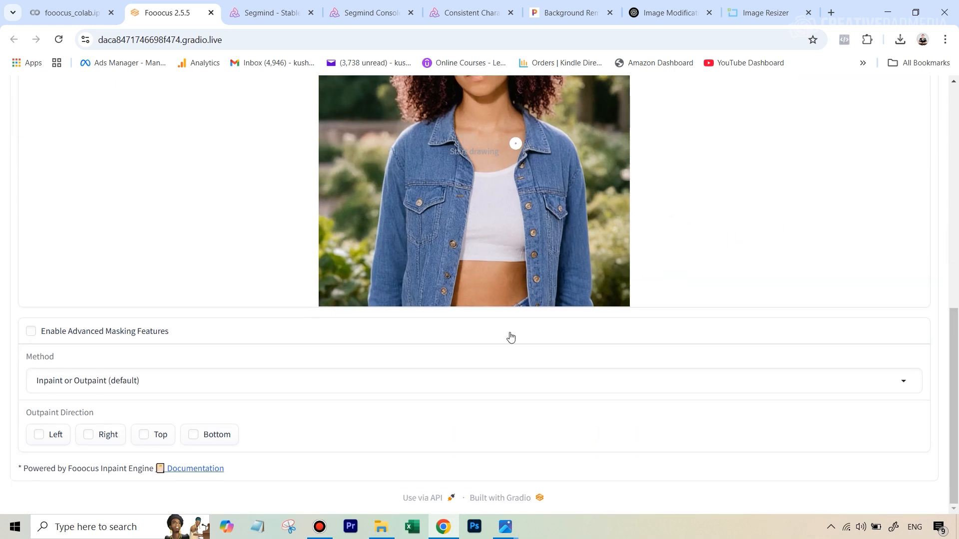
pyautogui.click(32, 333)
pyautogui.scroll(1, 696, 352)
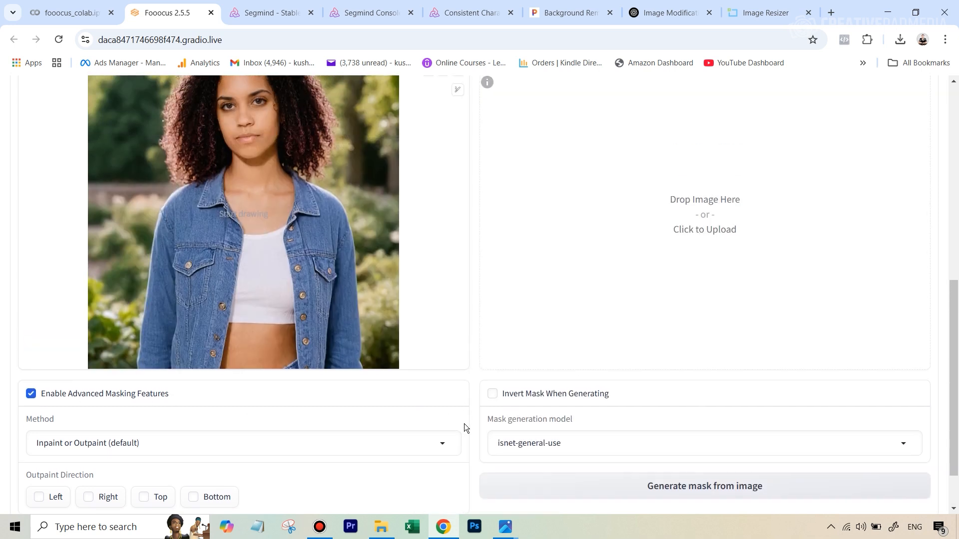
pyautogui.scroll(2, 479, 440)
pyautogui.scroll(-2, 514, 464)
pyautogui.scroll(1, 492, 397)
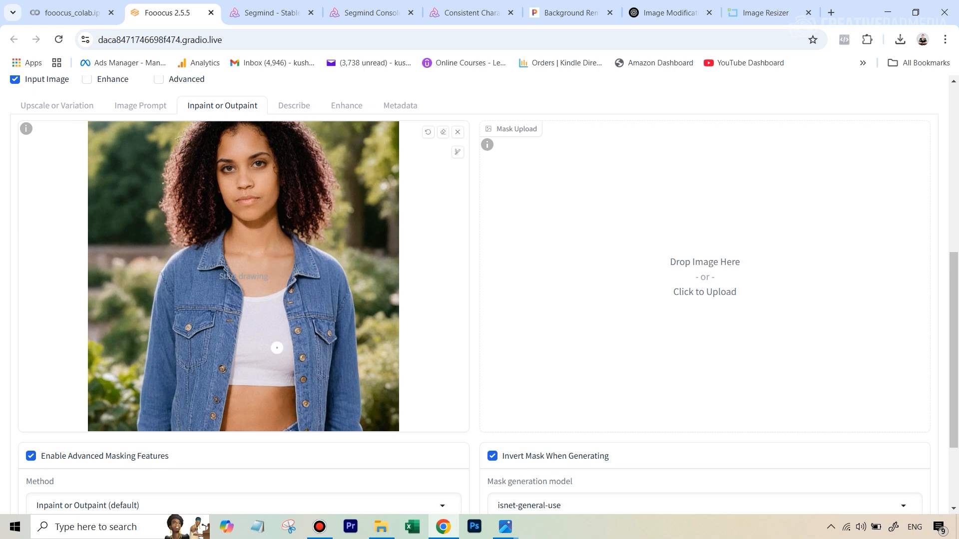
pyautogui.scroll(-1, 278, 446)
pyautogui.scroll(3, 598, 207)
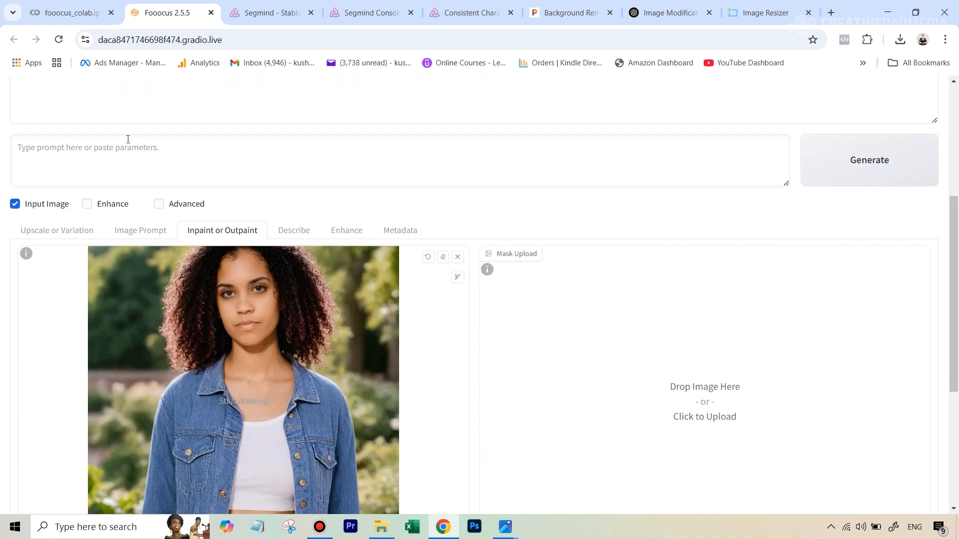
# Step: Copy the detailed woman-in-denim-jacket prompt from the ChatGPT conversation and paste it into the Fooocus prompt box
pyautogui.click(668, 13)
pyautogui.rightClick(448, 333)
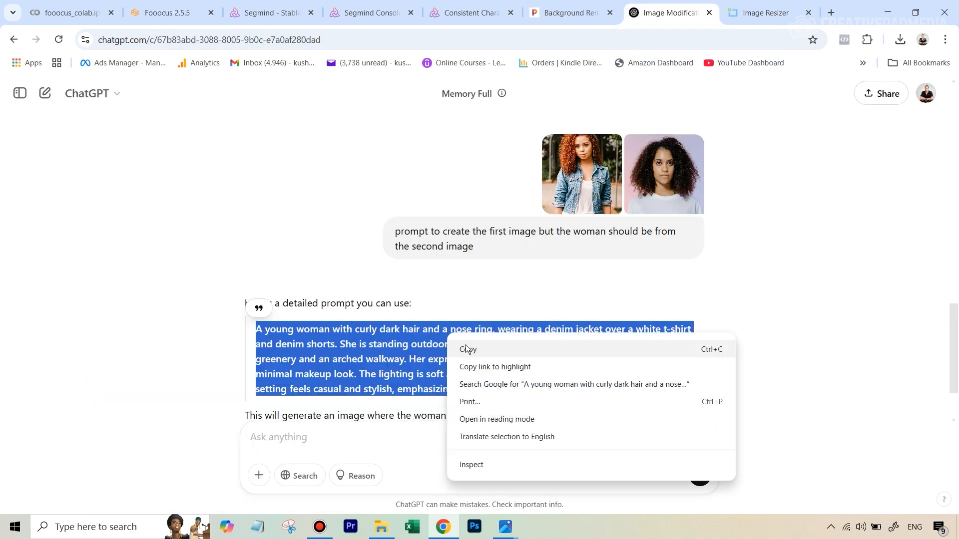
pyautogui.click(466, 349)
pyautogui.click(264, 5)
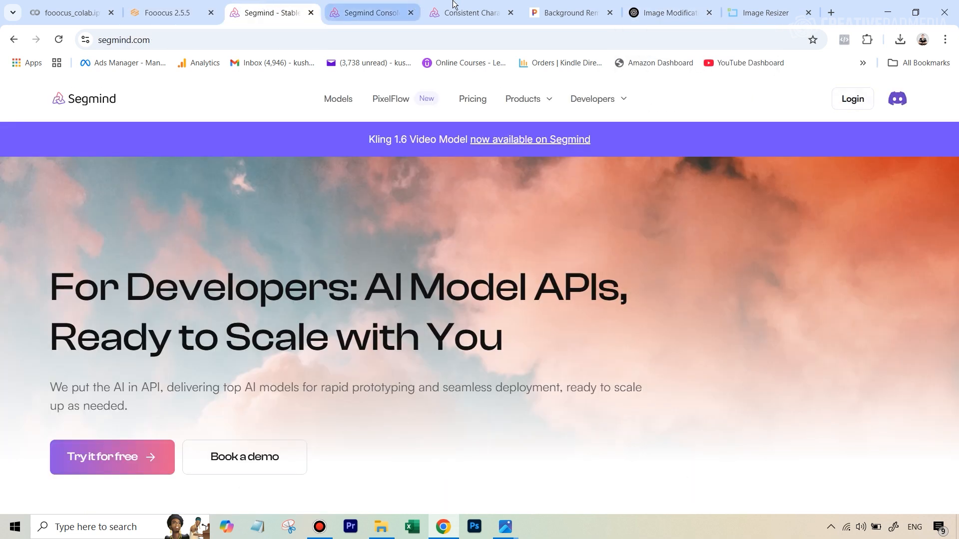
pyautogui.click(178, 6)
pyautogui.click(138, 148)
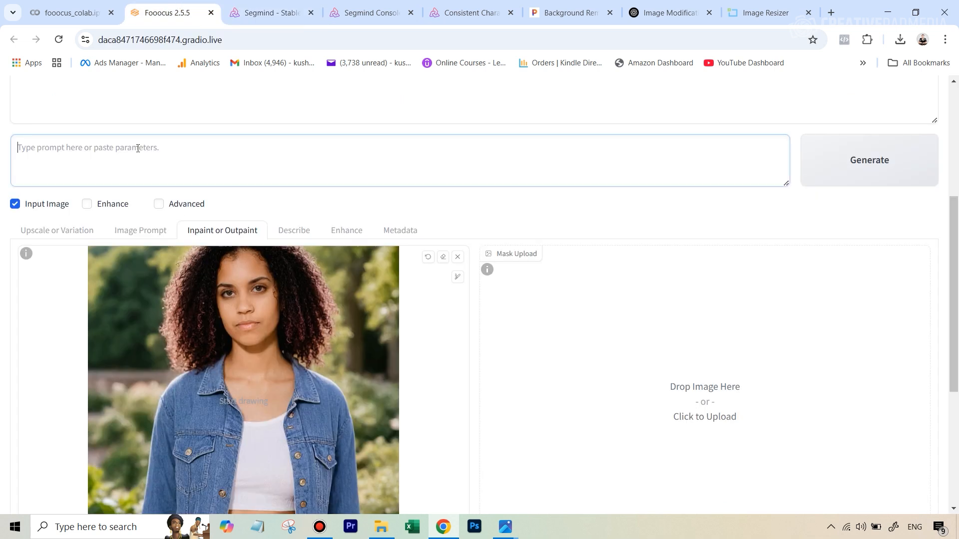
pyautogui.hotkey('ctrl', 'v')
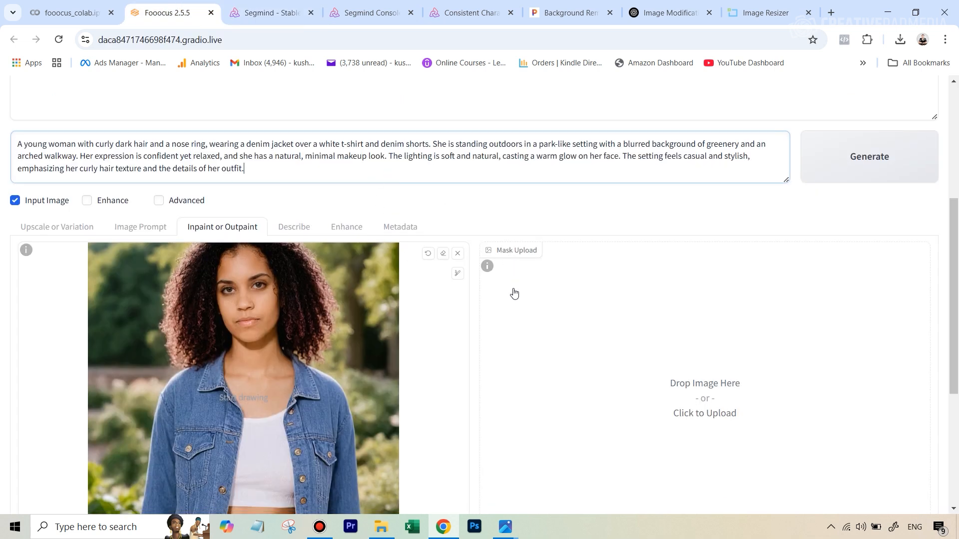
# Step: Set the inpaint method to Improve Detail (face, hand, eyes, etc.)
pyautogui.scroll(-4, 515, 293)
pyautogui.scroll(3, 514, 293)
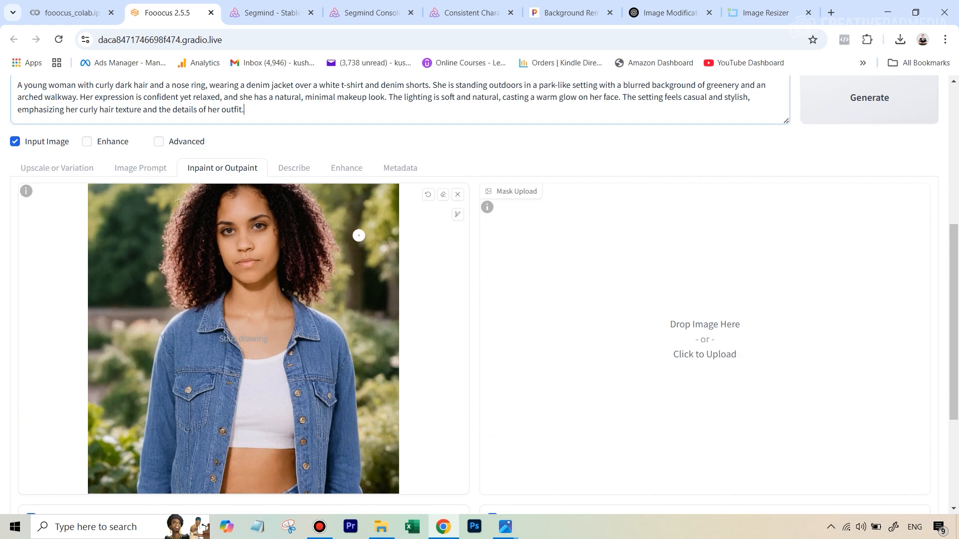
pyautogui.scroll(-3, 357, 233)
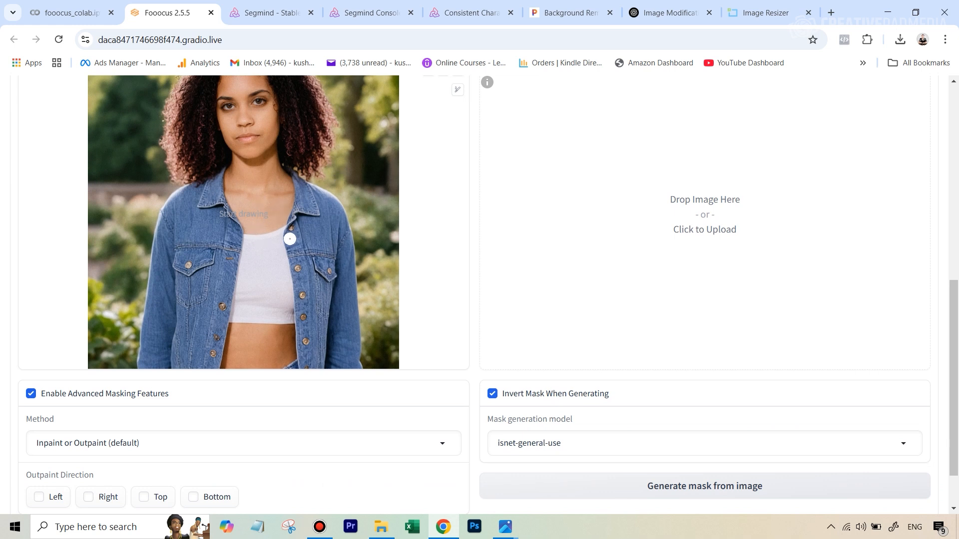
pyautogui.scroll(1, 290, 239)
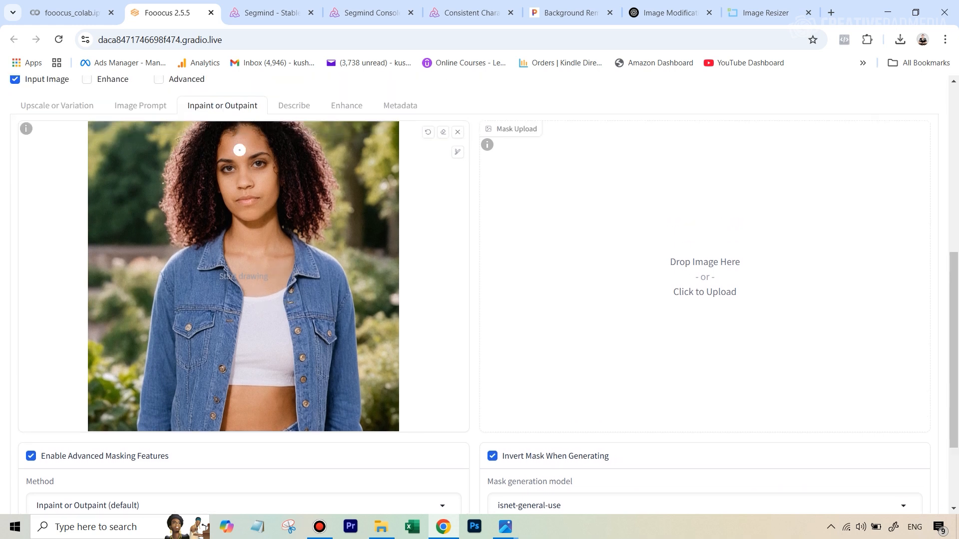
pyautogui.scroll(-2, 235, 300)
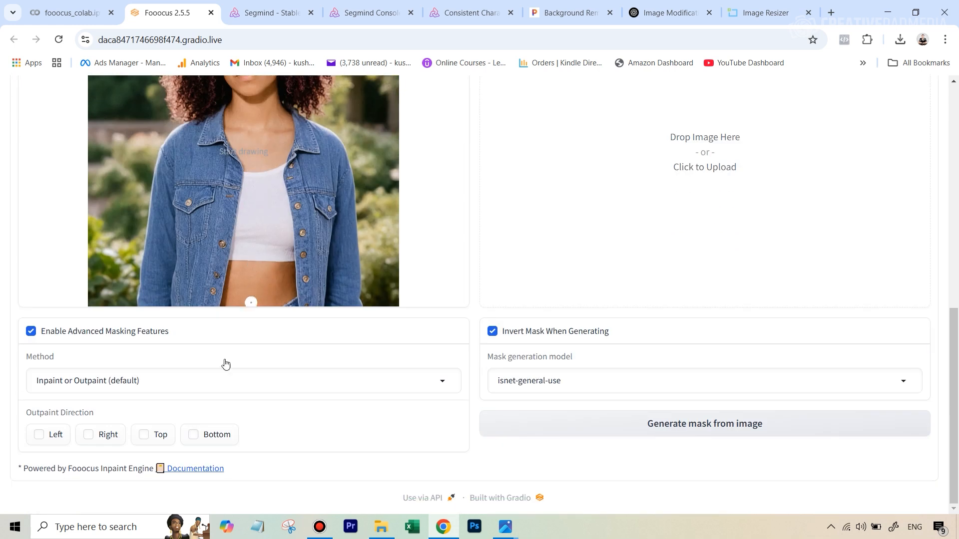
pyautogui.click(378, 380)
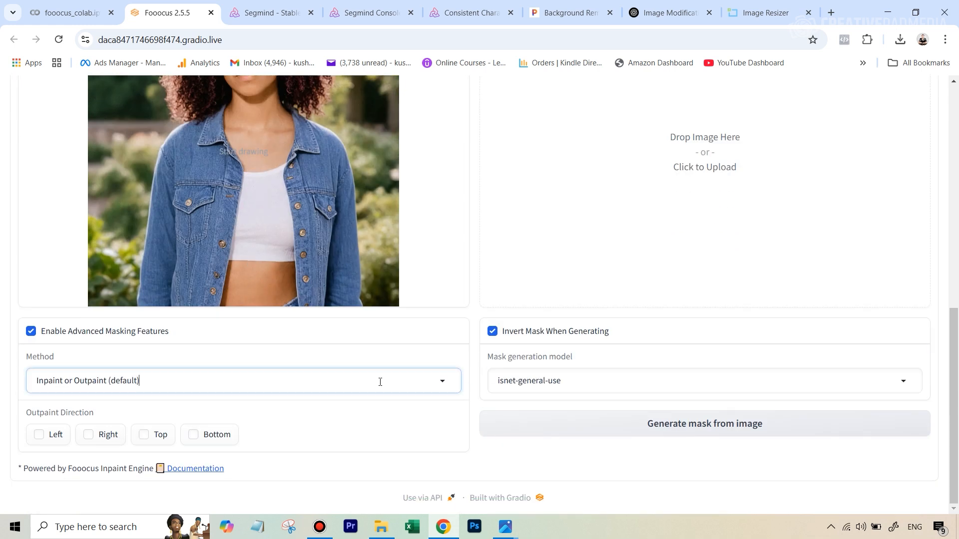
pyautogui.click(109, 333)
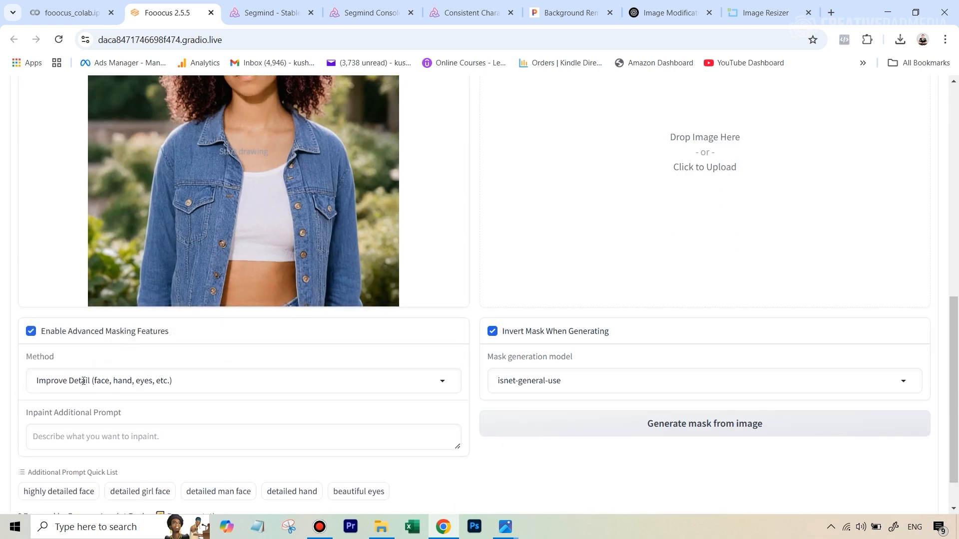
pyautogui.scroll(2, 584, 300)
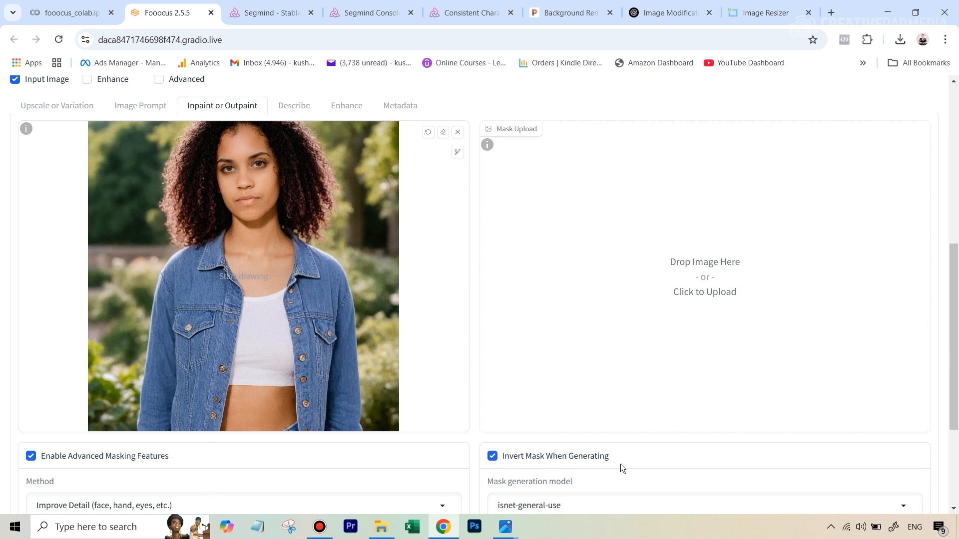
# Step: Paint a mask over the woman's face and hair on the input image
pyautogui.scroll(1, 240, 140)
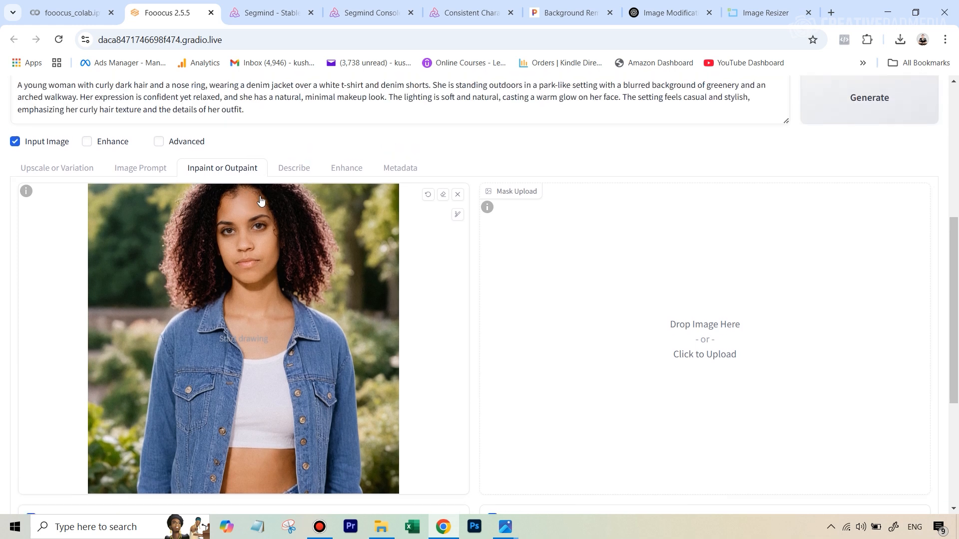
pyautogui.keyDown('ctrl'); pyautogui.scroll(2, 246, 230); pyautogui.keyUp('ctrl')
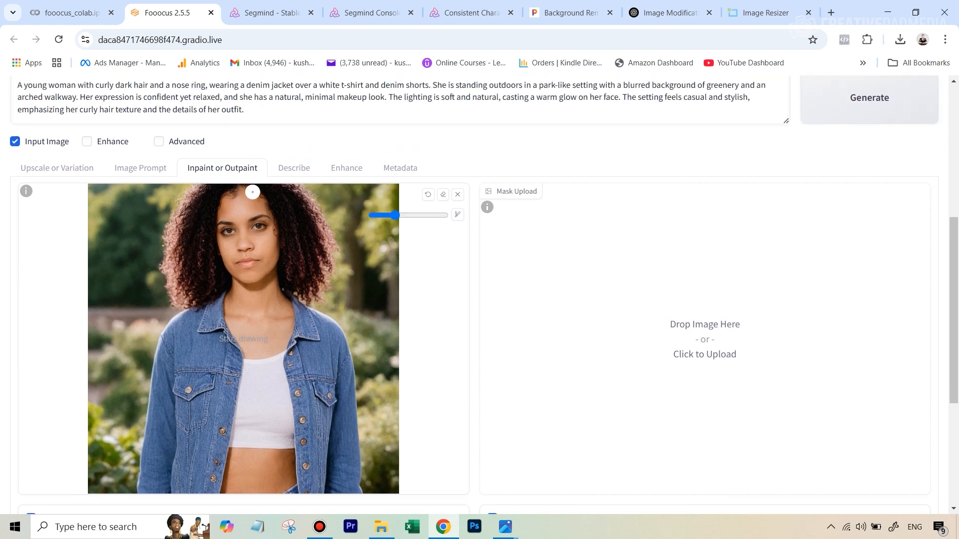
pyautogui.keyDown('ctrl'); pyautogui.scroll(2, 246, 215); pyautogui.keyUp('ctrl')
pyautogui.keyDown('ctrl'); pyautogui.scroll(1, 240, 205); pyautogui.keyUp('ctrl')
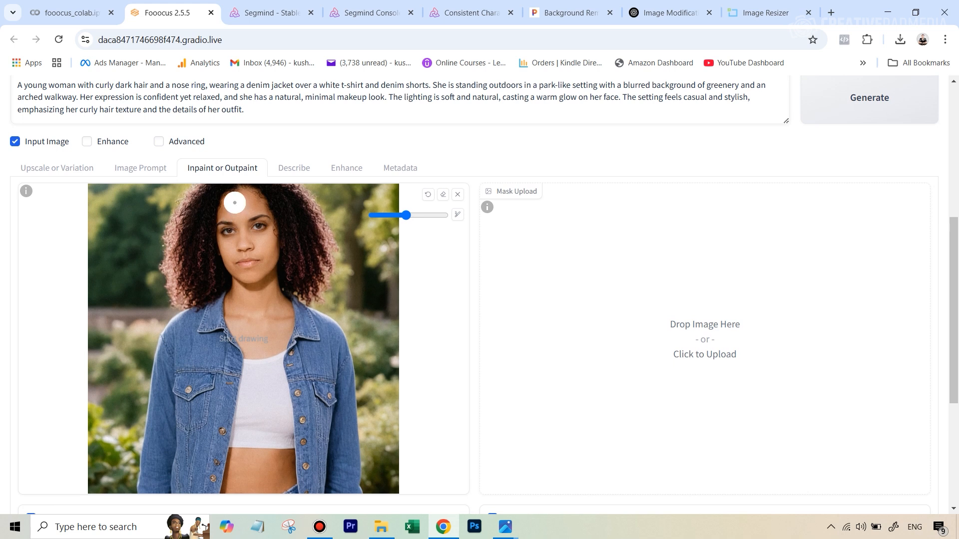
pyautogui.moveTo(231, 201)
pyautogui.mouseDown()
pyautogui.moveTo(232, 253)
pyautogui.moveTo(250, 260)
pyautogui.moveTo(244, 194)
pyautogui.moveTo(235, 219)
pyautogui.moveTo(248, 256)
pyautogui.moveTo(257, 203)
pyautogui.moveTo(261, 266)
pyautogui.moveTo(244, 271)
pyautogui.moveTo(226, 238)
pyautogui.moveTo(234, 227)
pyautogui.moveTo(272, 232)
pyautogui.moveTo(274, 248)
pyautogui.moveTo(239, 250)
pyautogui.moveTo(217, 221)
pyautogui.mouseUp()
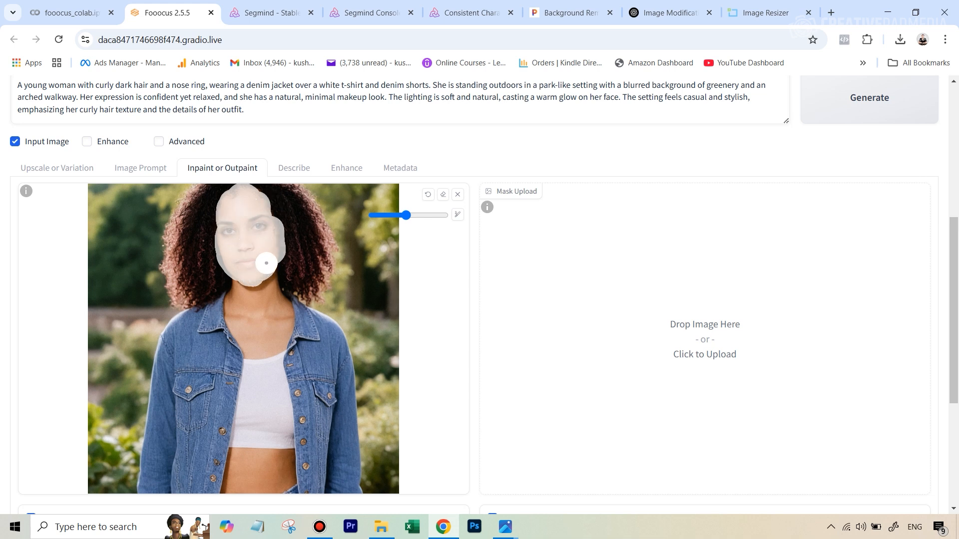
pyautogui.moveTo(263, 265)
pyautogui.mouseDown()
pyautogui.moveTo(222, 230)
pyautogui.moveTo(228, 203)
pyautogui.moveTo(211, 215)
pyautogui.moveTo(202, 268)
pyautogui.moveTo(206, 222)
pyautogui.moveTo(225, 198)
pyautogui.moveTo(200, 217)
pyautogui.moveTo(206, 277)
pyautogui.mouseUp()
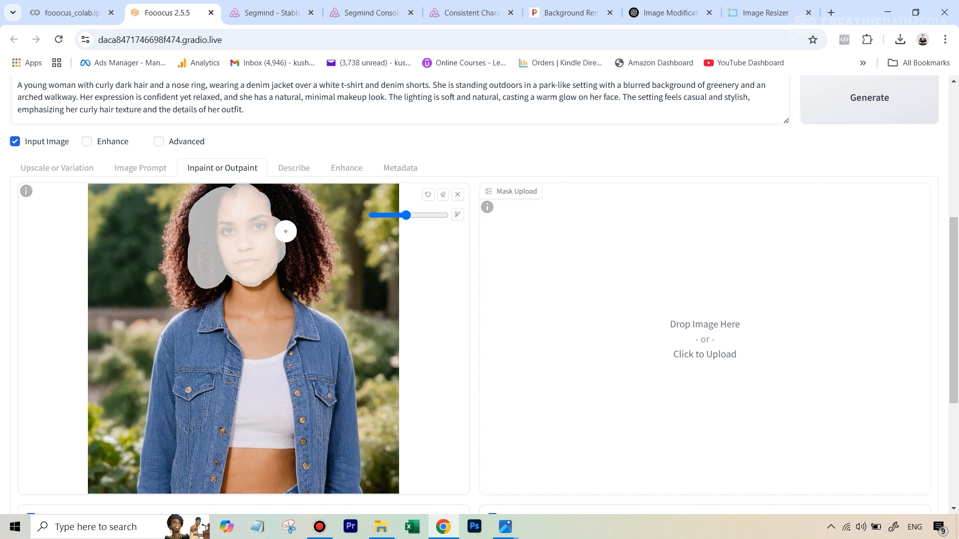
pyautogui.moveTo(277, 212)
pyautogui.mouseDown()
pyautogui.moveTo(297, 272)
pyautogui.moveTo(303, 237)
pyautogui.moveTo(290, 203)
pyautogui.moveTo(310, 232)
pyautogui.moveTo(301, 273)
pyautogui.moveTo(270, 264)
pyautogui.moveTo(236, 272)
pyautogui.moveTo(252, 279)
pyautogui.moveTo(273, 266)
pyautogui.moveTo(278, 216)
pyautogui.moveTo(205, 227)
pyautogui.moveTo(201, 213)
pyautogui.moveTo(189, 244)
pyautogui.moveTo(194, 290)
pyautogui.moveTo(189, 225)
pyautogui.moveTo(218, 195)
pyautogui.moveTo(190, 210)
pyautogui.moveTo(181, 234)
pyautogui.moveTo(193, 290)
pyautogui.moveTo(310, 270)
pyautogui.moveTo(298, 282)
pyautogui.moveTo(316, 239)
pyautogui.moveTo(285, 196)
pyautogui.moveTo(225, 185)
pyautogui.mouseUp()
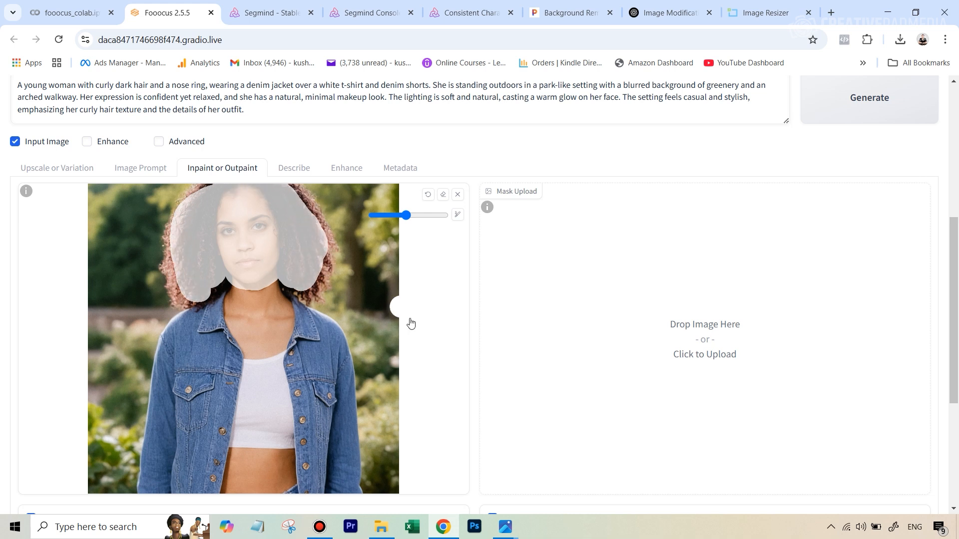
pyautogui.scroll(-4, 410, 322)
pyautogui.scroll(1, 350, 199)
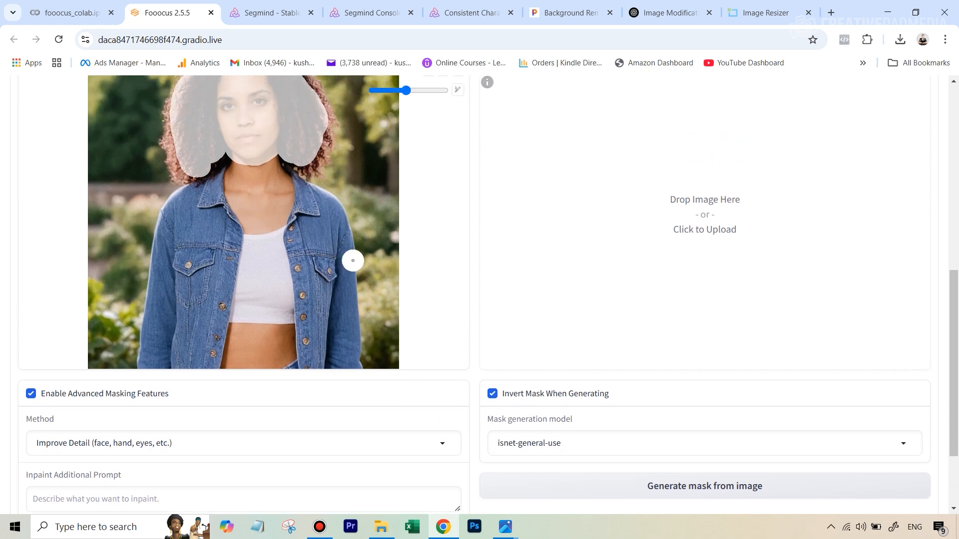
# Step: Turn on Advanced settings and set Performance to Quality
pyautogui.scroll(-2, 393, 386)
pyautogui.scroll(9, 393, 385)
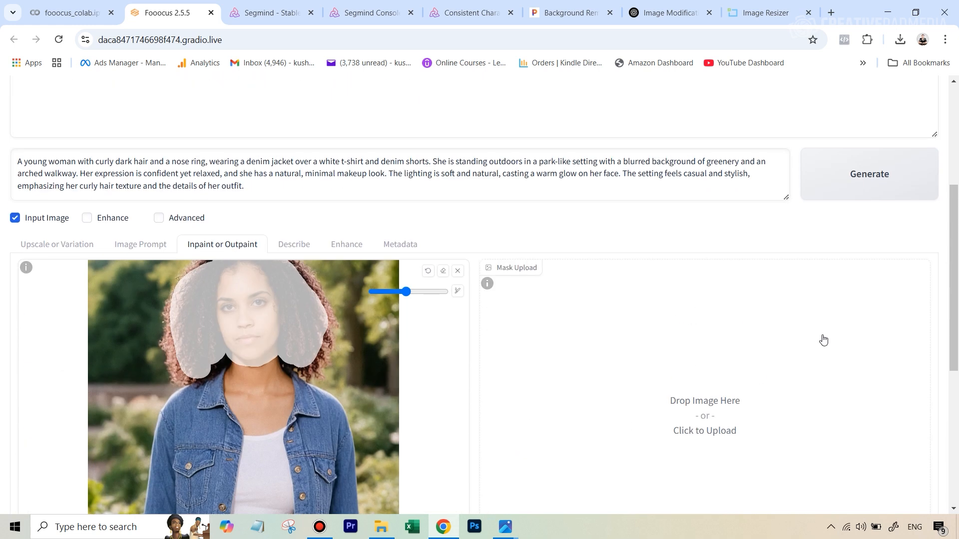
pyautogui.click(158, 219)
pyautogui.scroll(2, 777, 274)
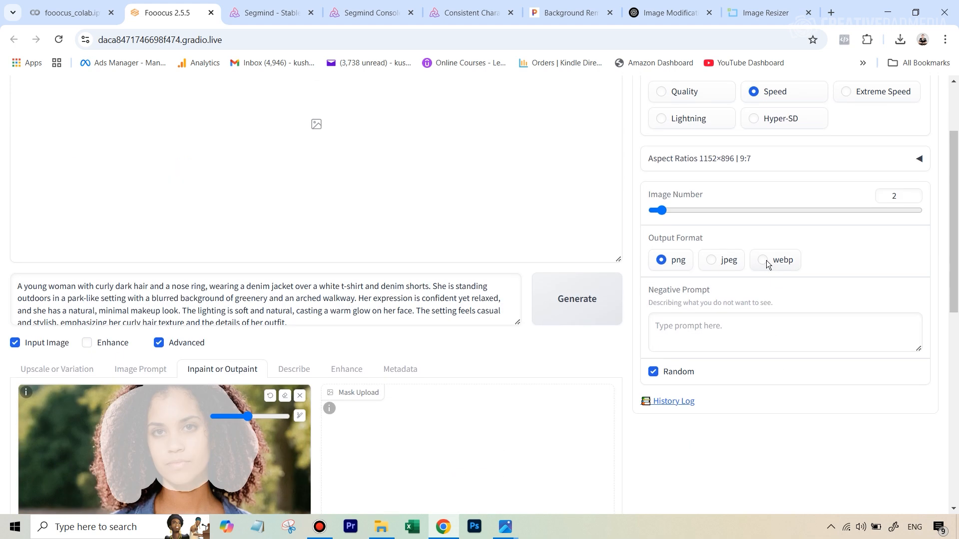
pyautogui.scroll(2, 719, 224)
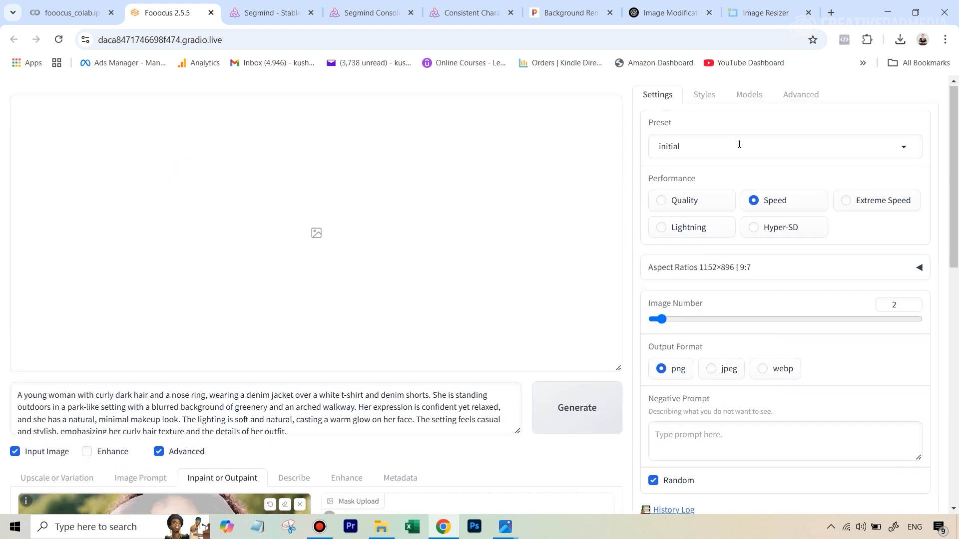
pyautogui.click(667, 202)
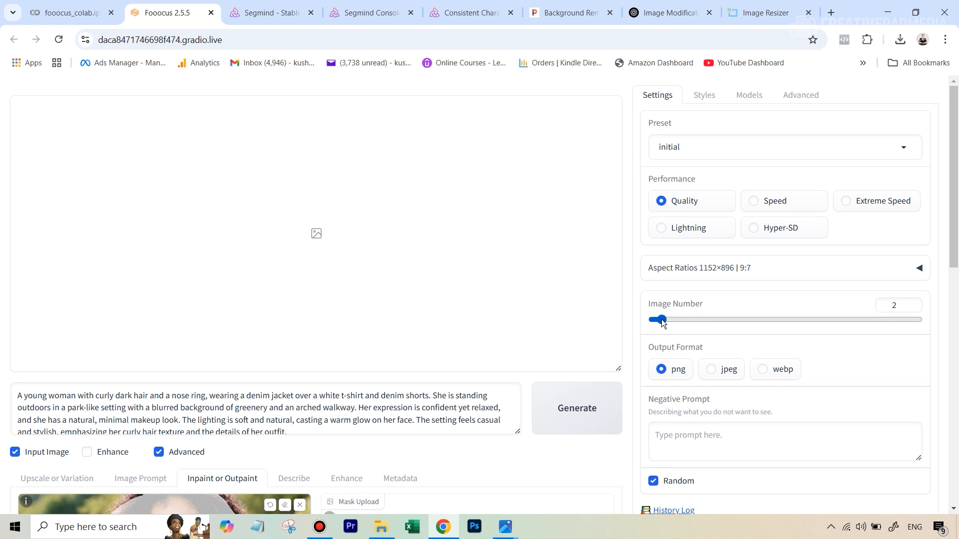
# Step: Set the output format to jpeg and start generating the inpainted images
pyautogui.scroll(-2, 668, 307)
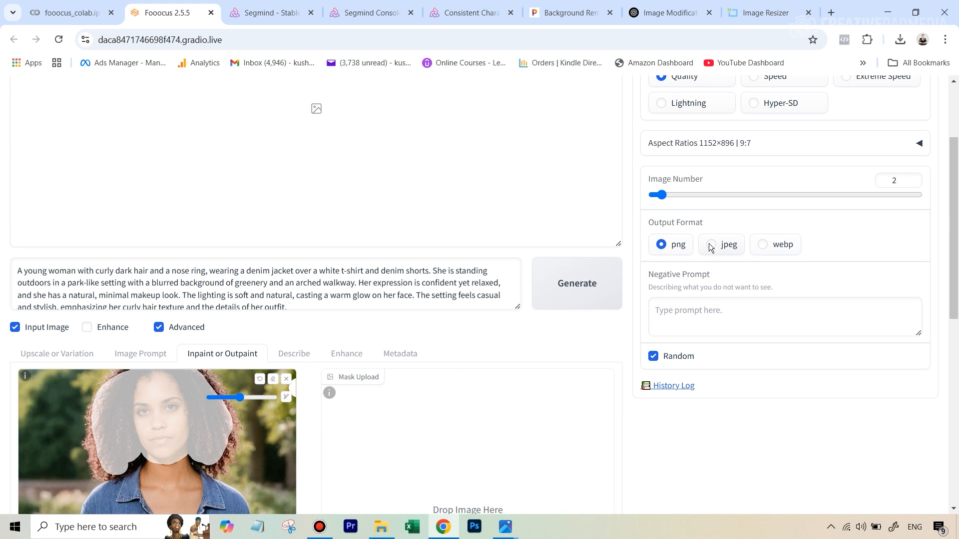
pyautogui.click(725, 253)
pyautogui.click(563, 300)
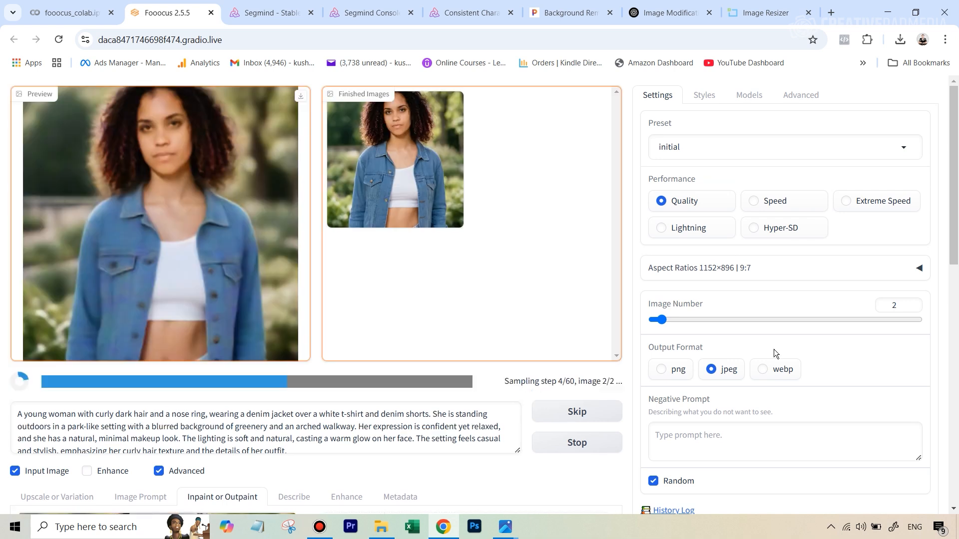
# Step: Enlarge the first finished inpainted image and download it
pyautogui.click(429, 144)
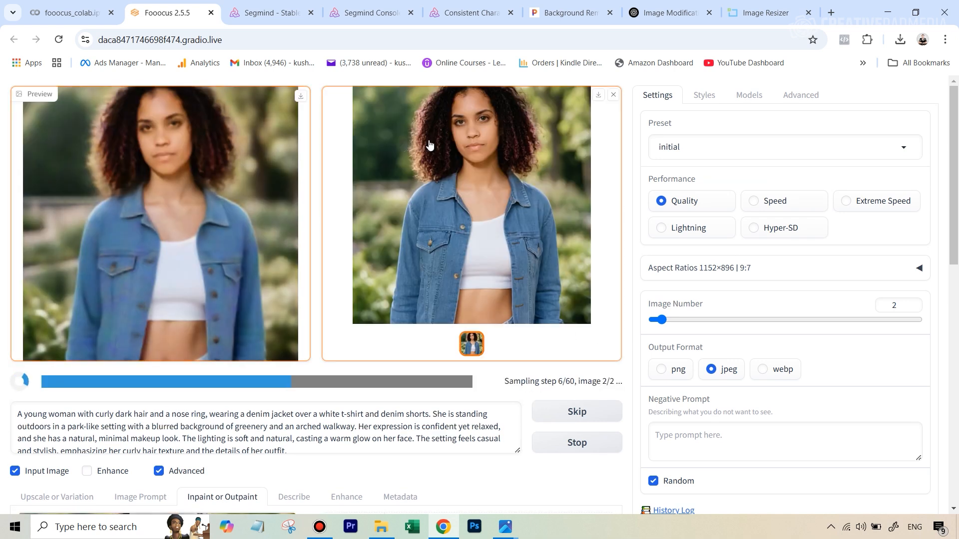
pyautogui.click(502, 160)
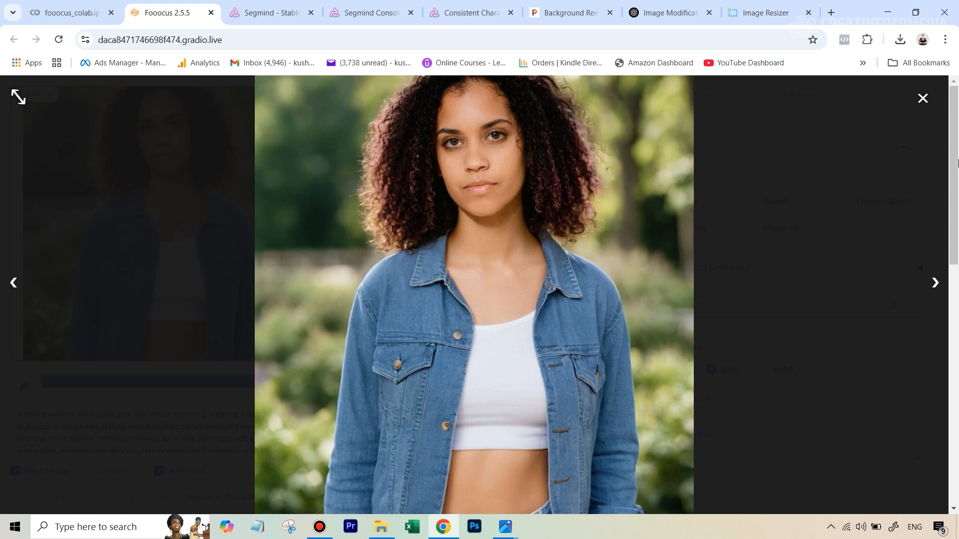
pyautogui.click(923, 99)
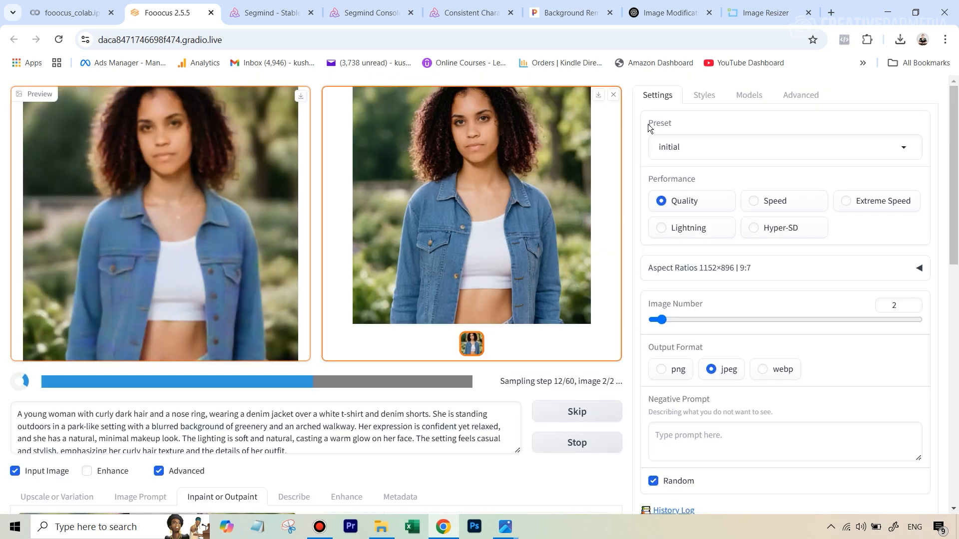
pyautogui.click(599, 95)
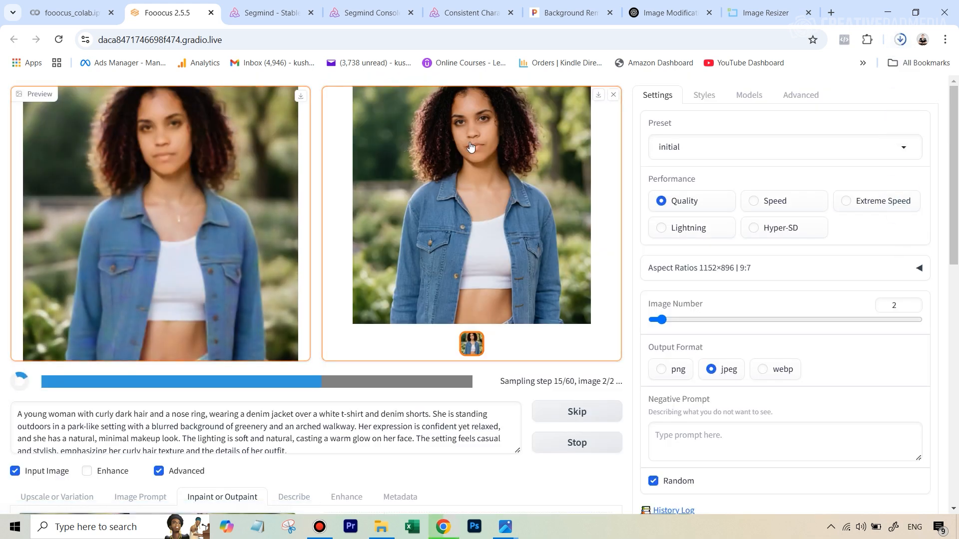
# Step: Open the downloaded image (7).jpg and zoom in to inspect the woman's face
pyautogui.click(787, 105)
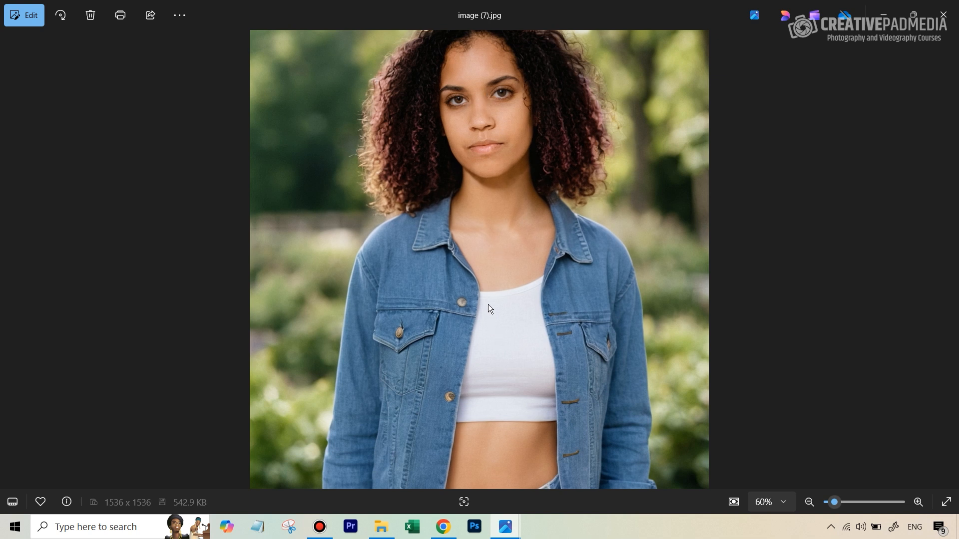
pyautogui.scroll(5, 375, 218)
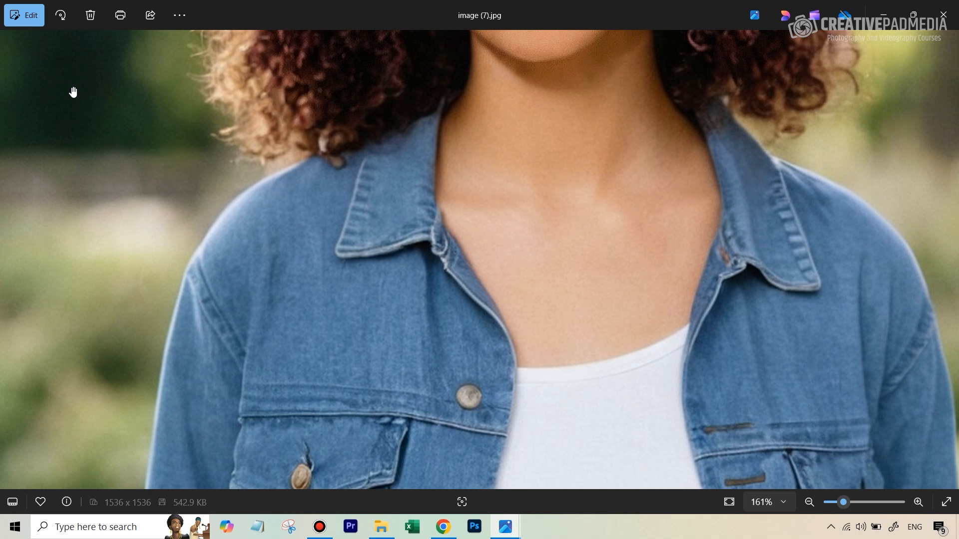
pyautogui.moveTo(588, 109); pyautogui.dragTo(471, 353)
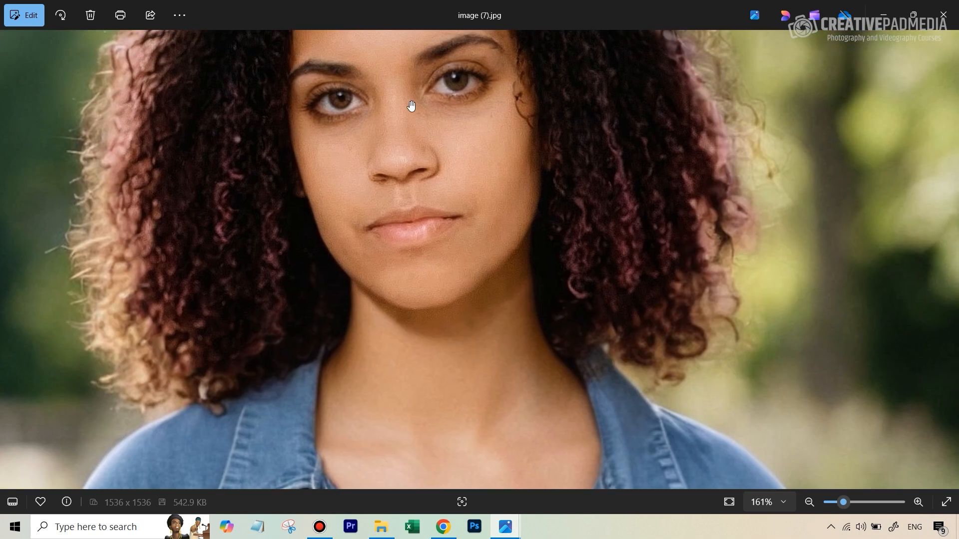
pyautogui.scroll(3, 412, 108)
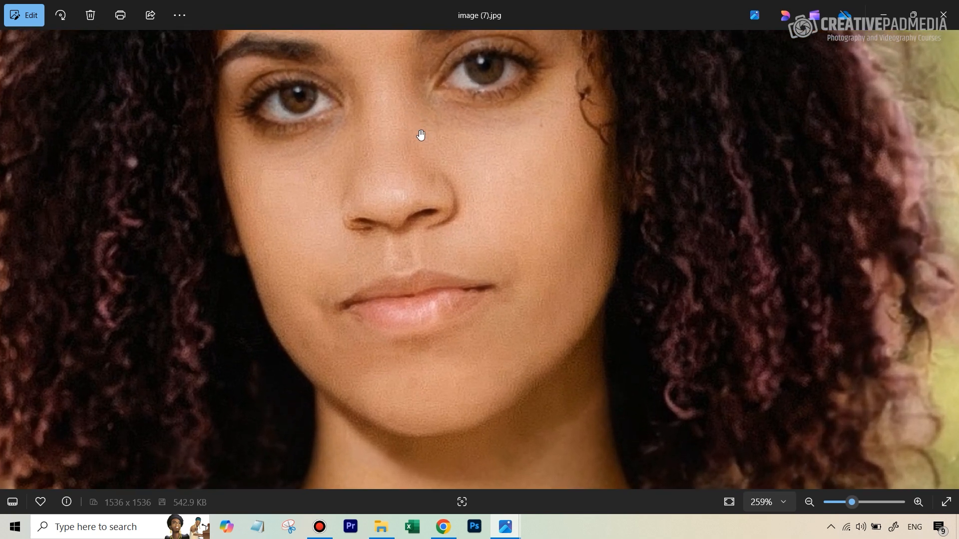
pyautogui.scroll(-10, 474, 153)
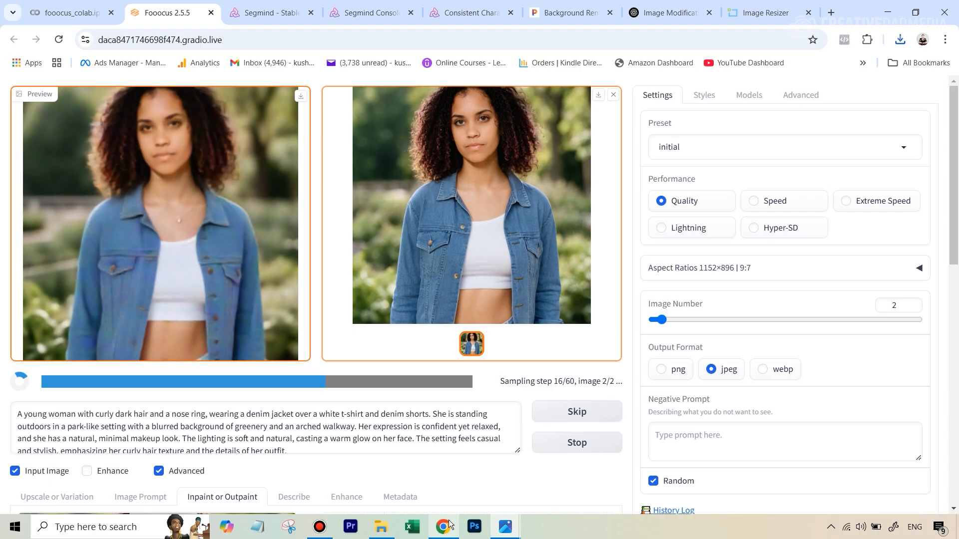
pyautogui.click(443, 527)
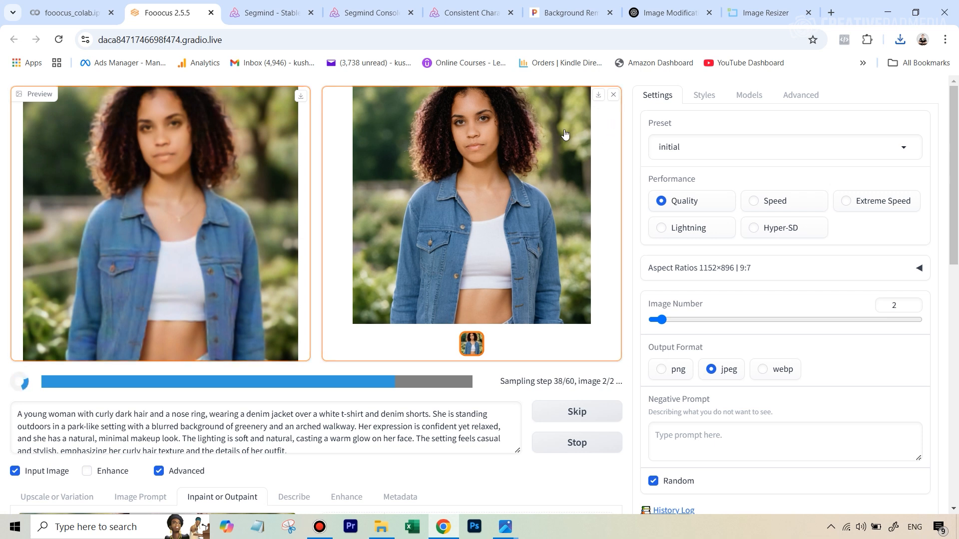
# Step: Stop the running generation, remove the inpaint input image, and upload the downloaded image in its place
pyautogui.click(588, 447)
pyautogui.scroll(-1, 510, 302)
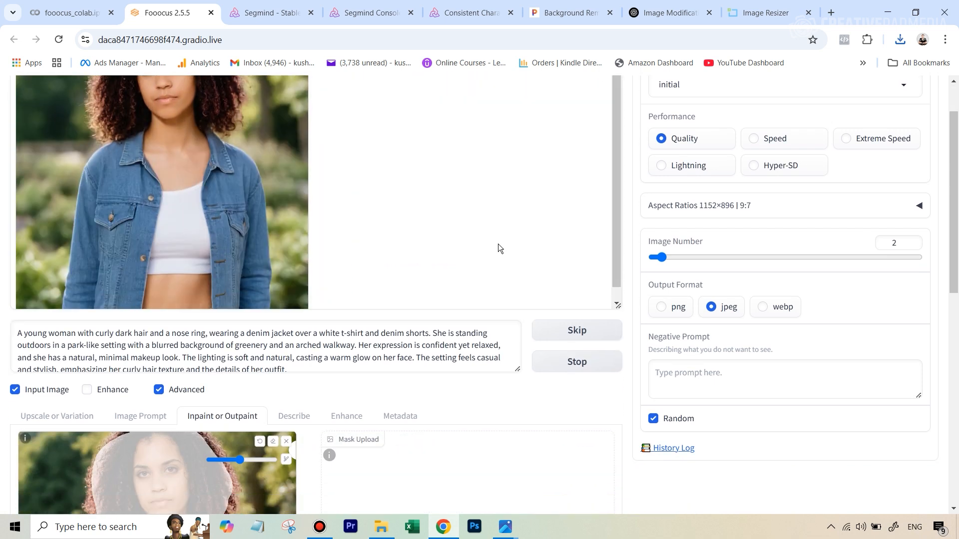
pyautogui.scroll(-3, 476, 395)
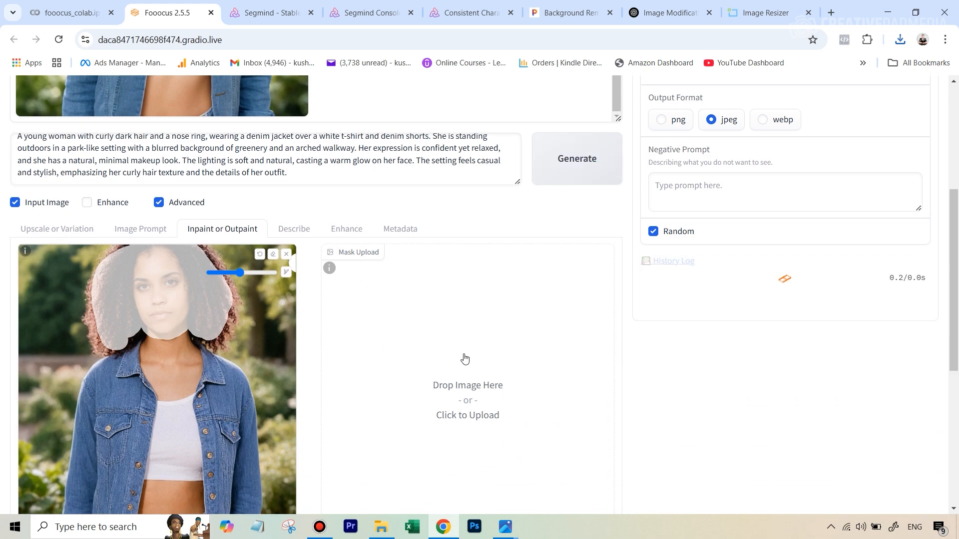
pyautogui.scroll(-2, 479, 356)
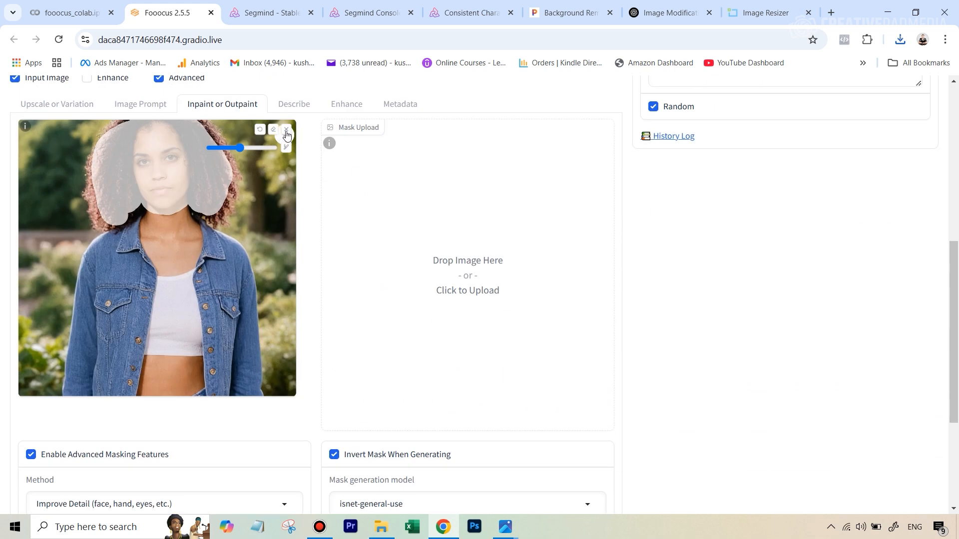
pyautogui.click(287, 130)
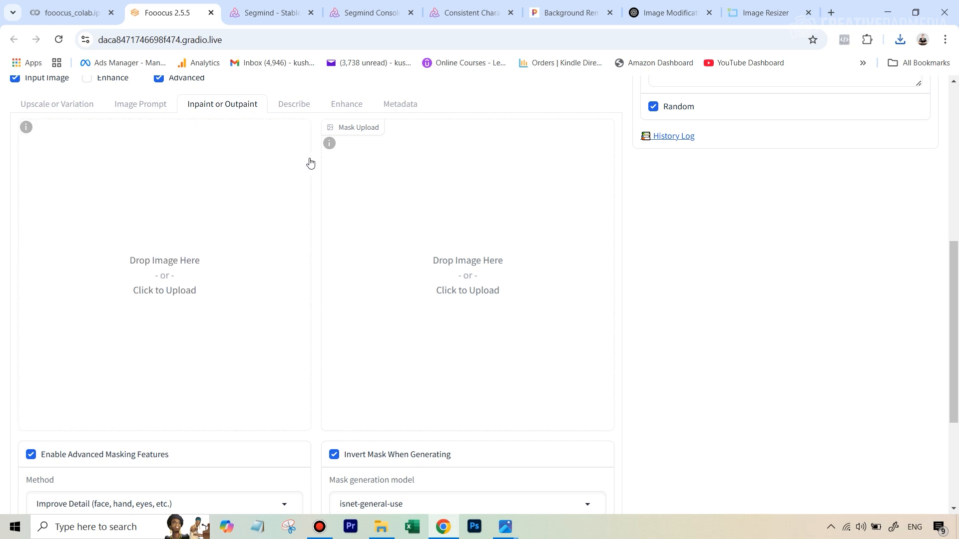
pyautogui.click(177, 269)
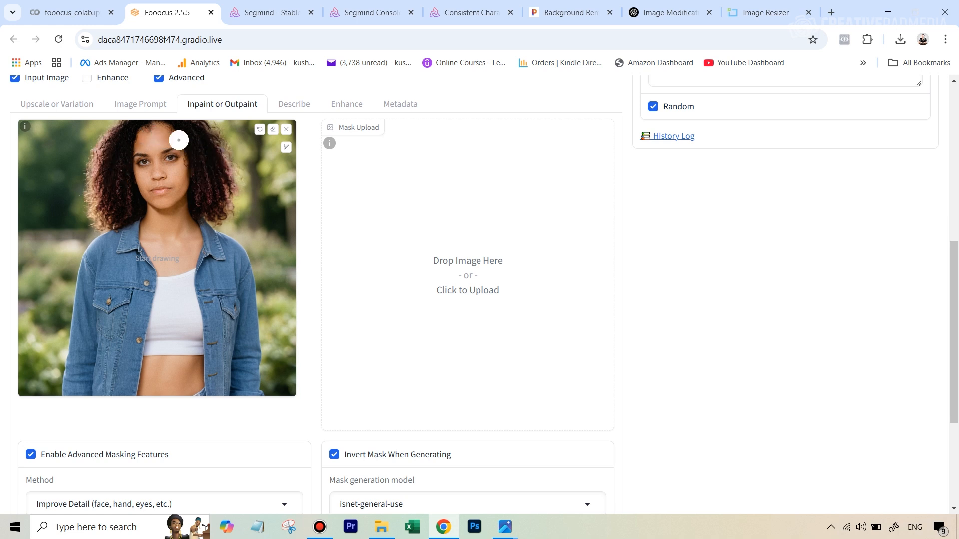
# Step: Paint a mask over only the woman's face on the new input image
pyautogui.click(154, 133)
pyautogui.moveTo(154, 133)
pyautogui.mouseDown()
pyautogui.moveTo(149, 191)
pyautogui.moveTo(161, 197)
pyautogui.moveTo(161, 138)
pyautogui.moveTo(174, 145)
pyautogui.moveTo(171, 195)
pyautogui.moveTo(180, 167)
pyautogui.moveTo(164, 197)
pyautogui.moveTo(164, 133)
pyautogui.moveTo(154, 134)
pyautogui.moveTo(151, 199)
pyautogui.mouseUp()
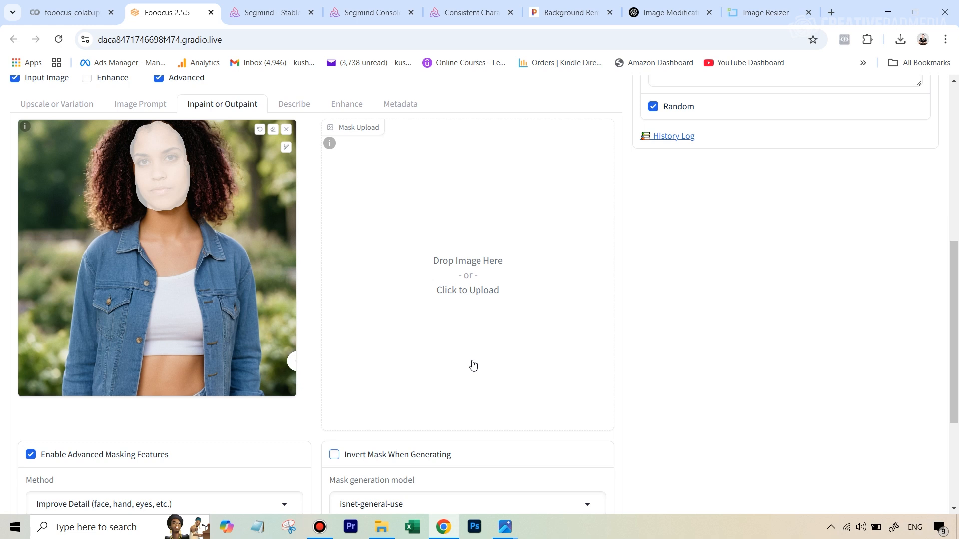
pyautogui.scroll(2, 776, 332)
pyautogui.scroll(-5, 613, 358)
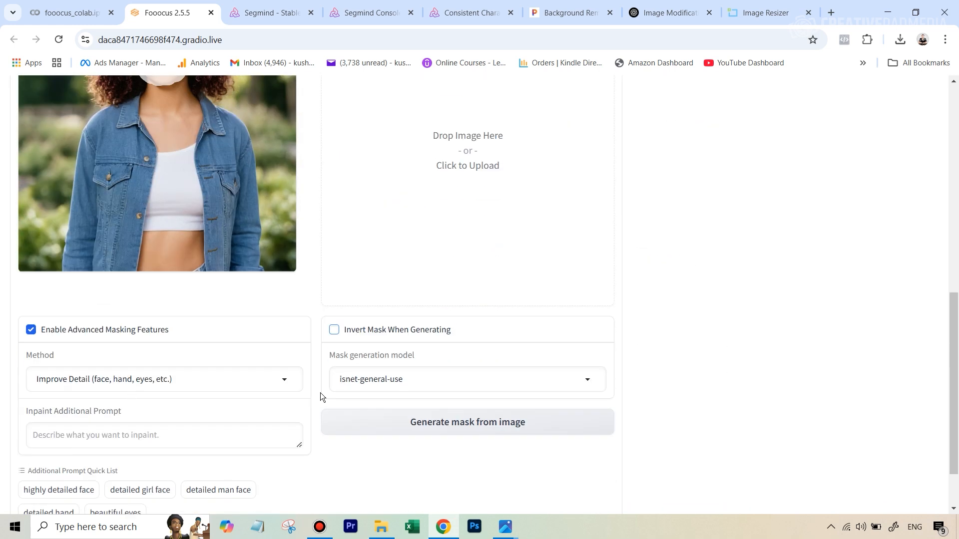
pyautogui.scroll(10, 674, 227)
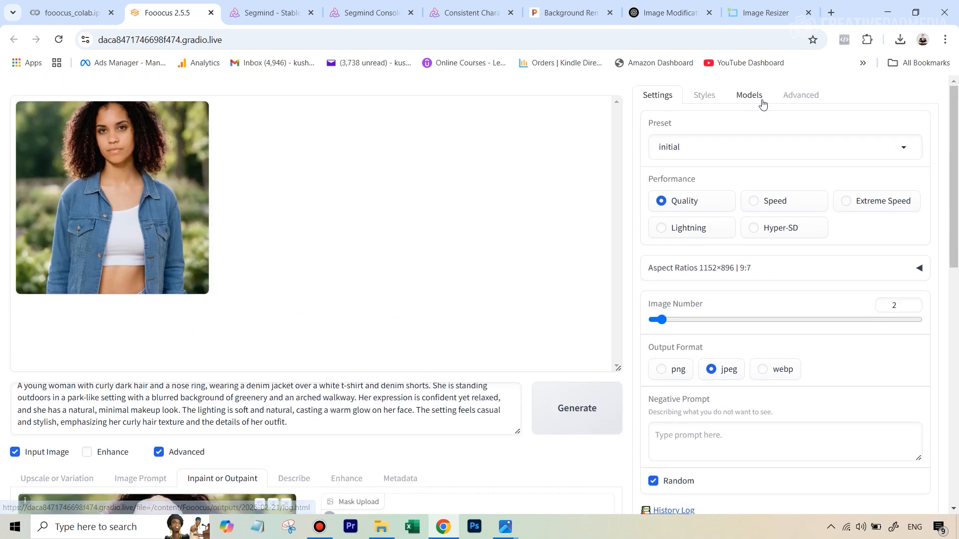
# Step: Enable Developer Debug Mode in the advanced settings and open its Inpaint options
pyautogui.click(790, 103)
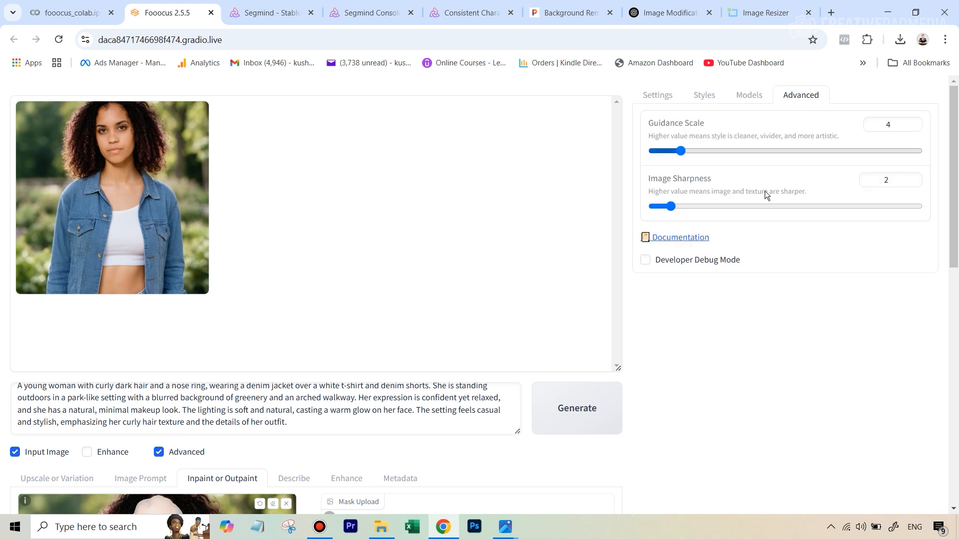
pyautogui.click(664, 265)
pyautogui.scroll(-5, 695, 367)
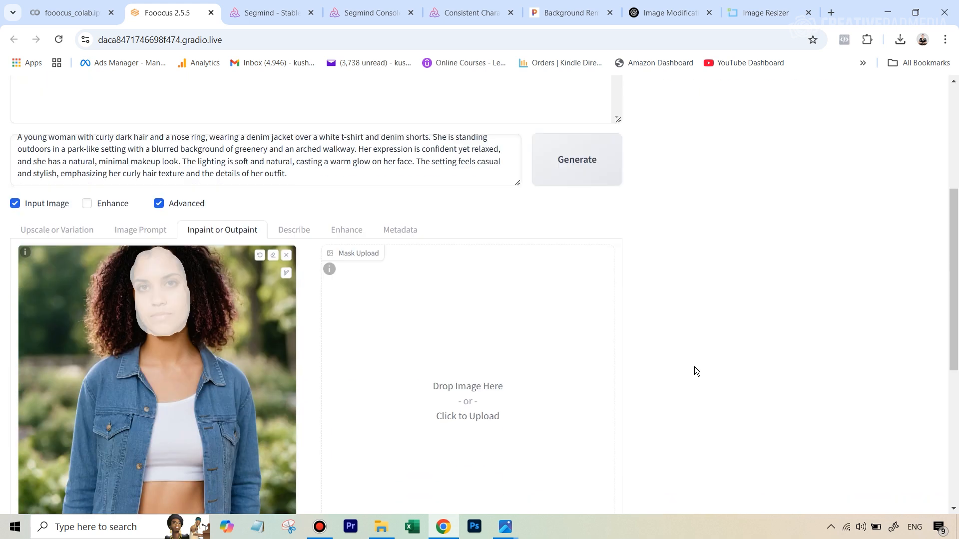
pyautogui.scroll(4, 769, 250)
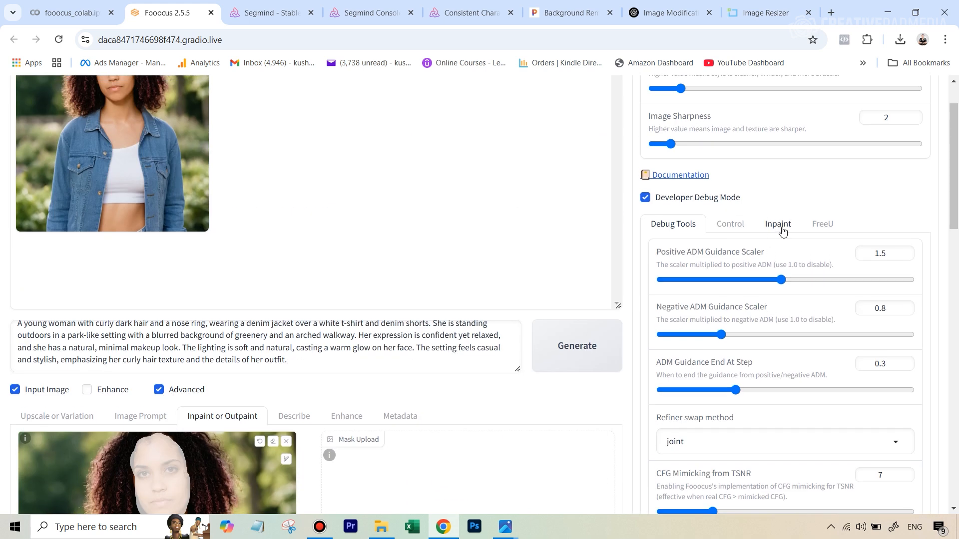
pyautogui.click(782, 231)
# Step: Set the Inpaint Denoising Strength to 0.276
pyautogui.scroll(-4, 783, 299)
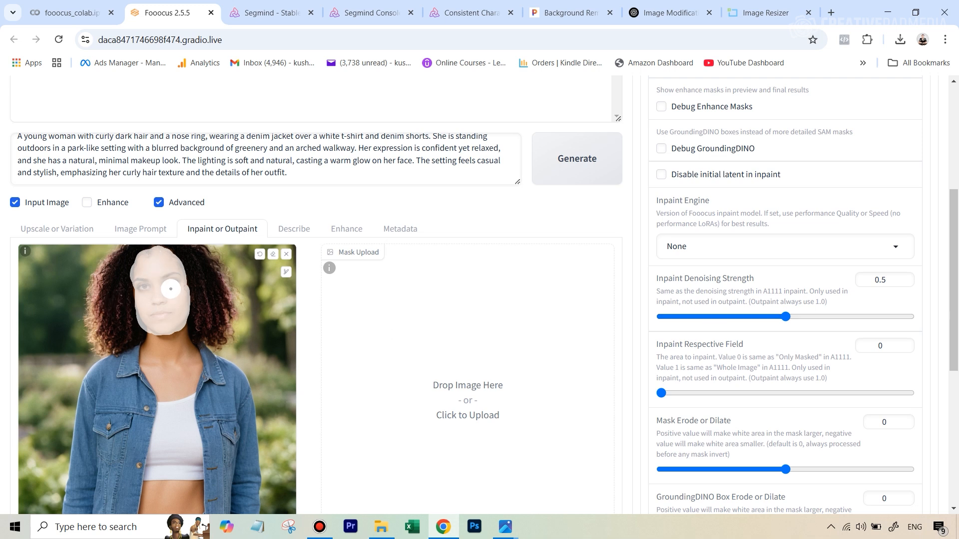
pyautogui.scroll(1, 270, 175)
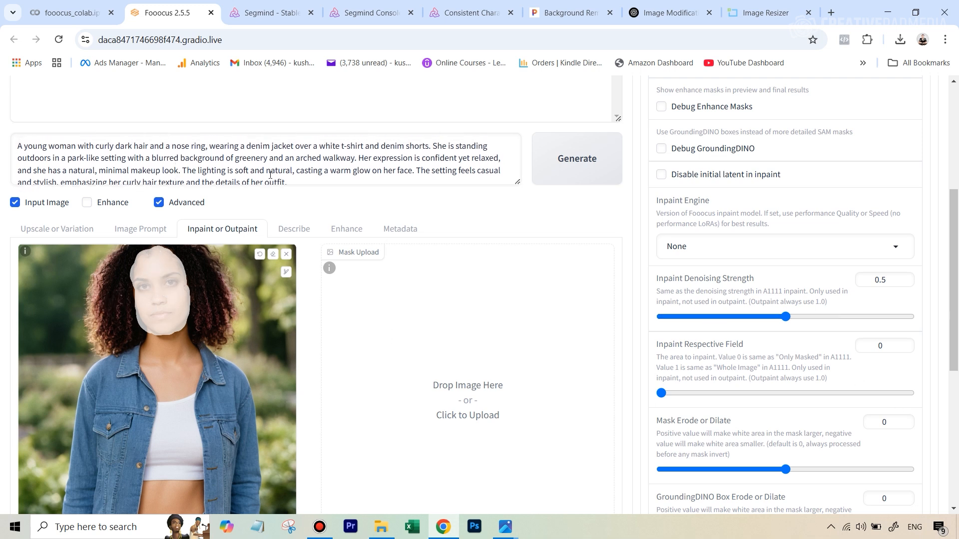
pyautogui.scroll(1, 279, 185)
pyautogui.scroll(-1, 765, 350)
pyautogui.moveTo(786, 317); pyautogui.dragTo(738, 321)
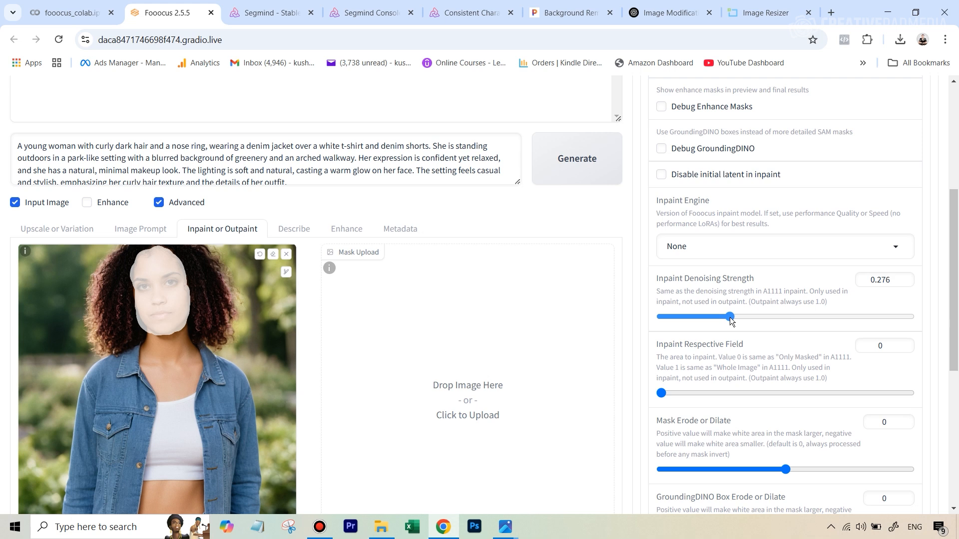
pyautogui.moveTo(731, 318); pyautogui.dragTo(730, 318)
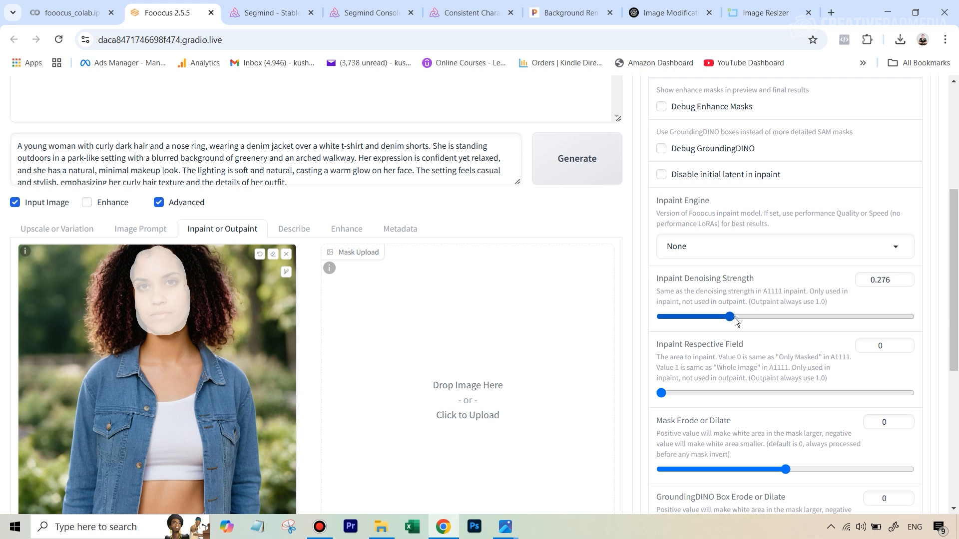
# Step: Start generating the new inpainted images
pyautogui.scroll(3, 549, 285)
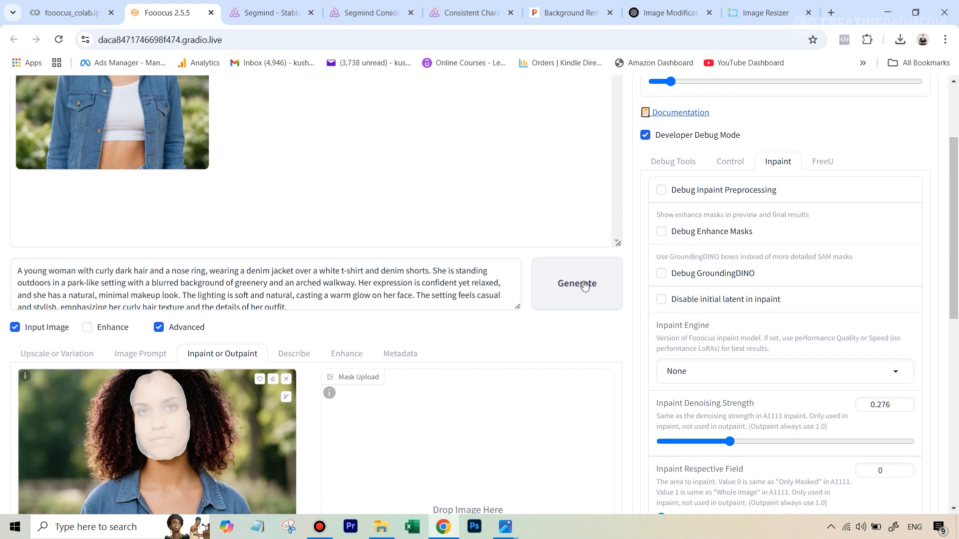
pyautogui.click(584, 289)
pyautogui.scroll(3, 460, 301)
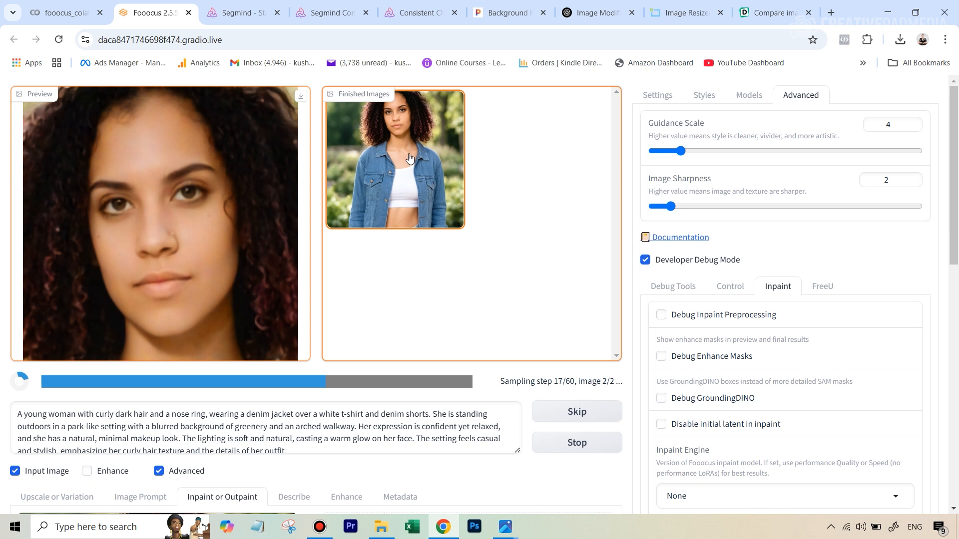
# Step: Enlarge the second finished inpainted image and download it
pyautogui.click(438, 177)
pyautogui.click(497, 175)
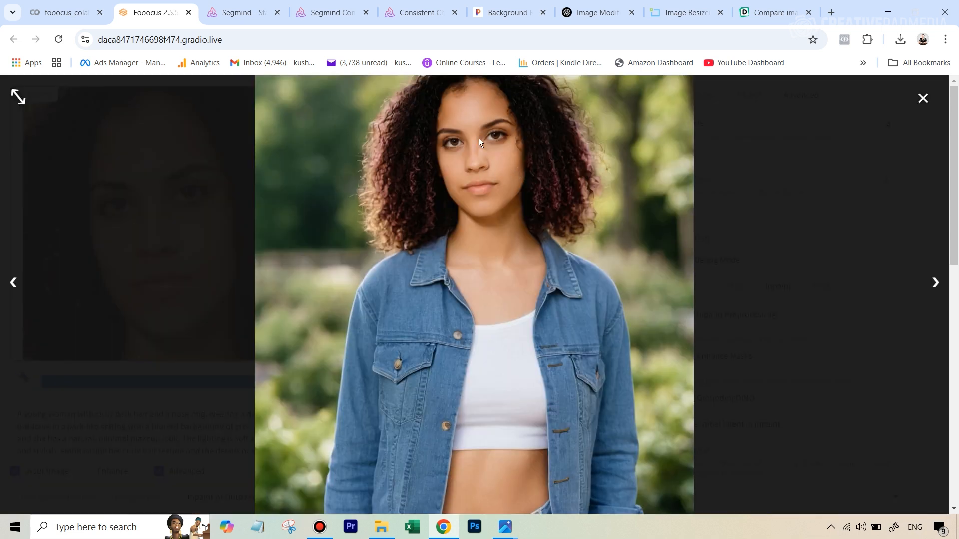
pyautogui.click(922, 98)
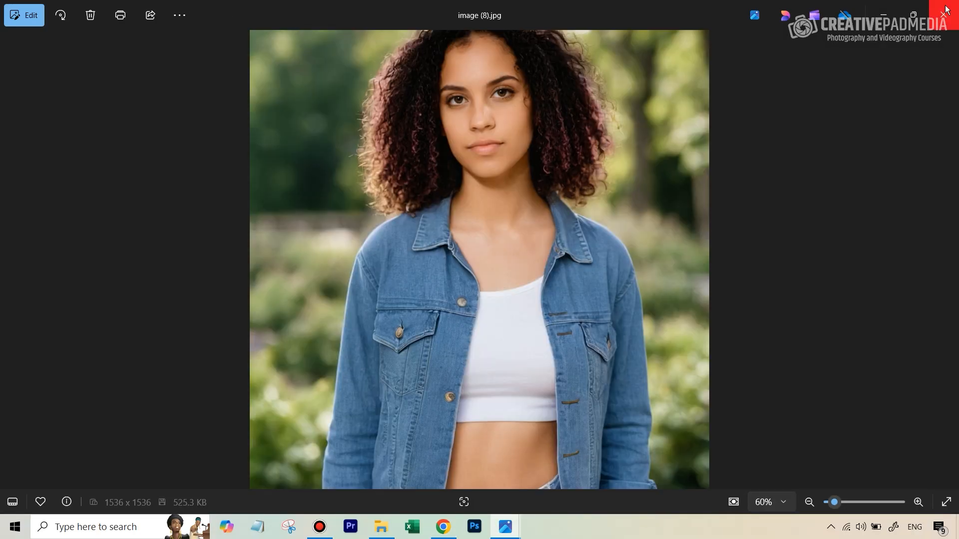
pyautogui.click(444, 528)
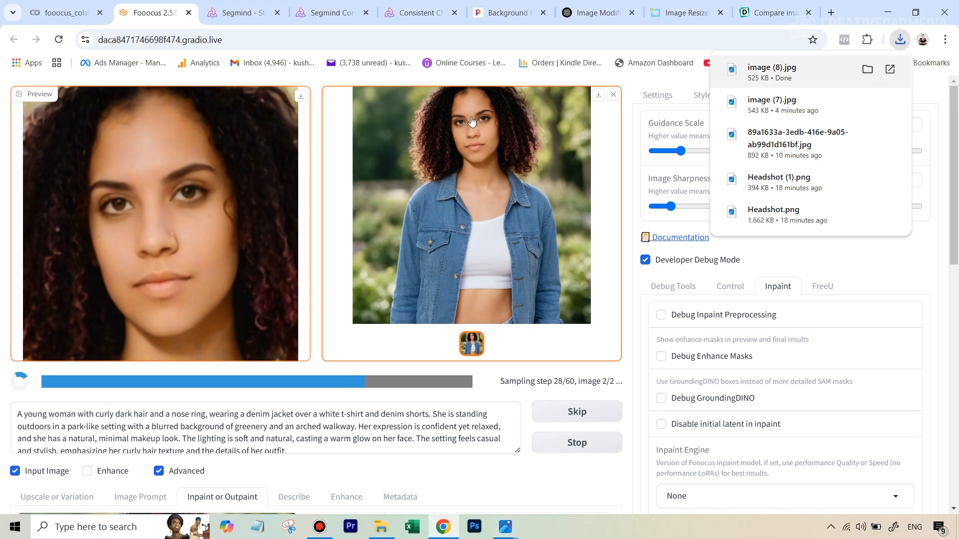
# Step: Switch to Diffchecker and compare image (7).jpg and image (8).jpg side by side
pyautogui.click(790, 7)
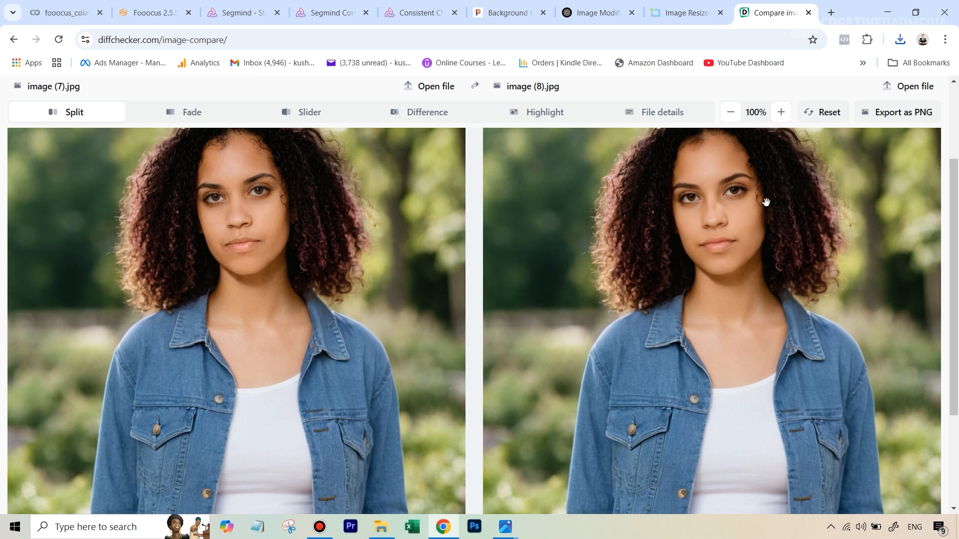
pyautogui.scroll(-3, 766, 202)
pyautogui.scroll(3, 731, 190)
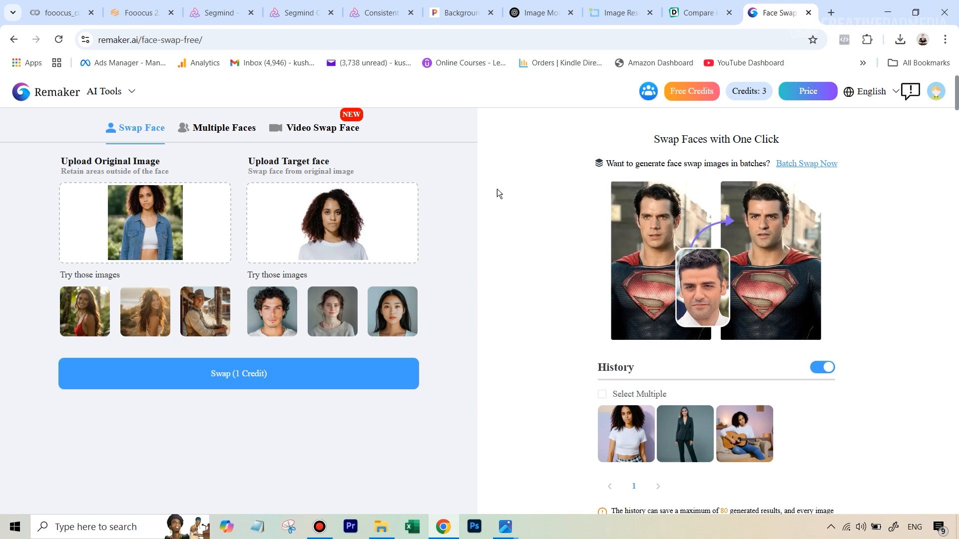
# Step: Run the Remaker face swap with the uploaded original image and target face, then download and open the result
pyautogui.click(239, 378)
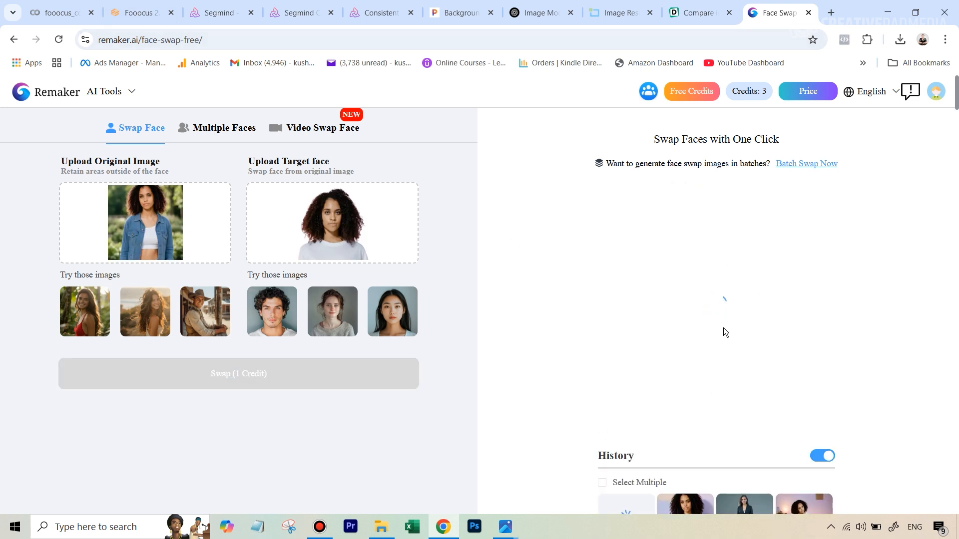
pyautogui.click(664, 440)
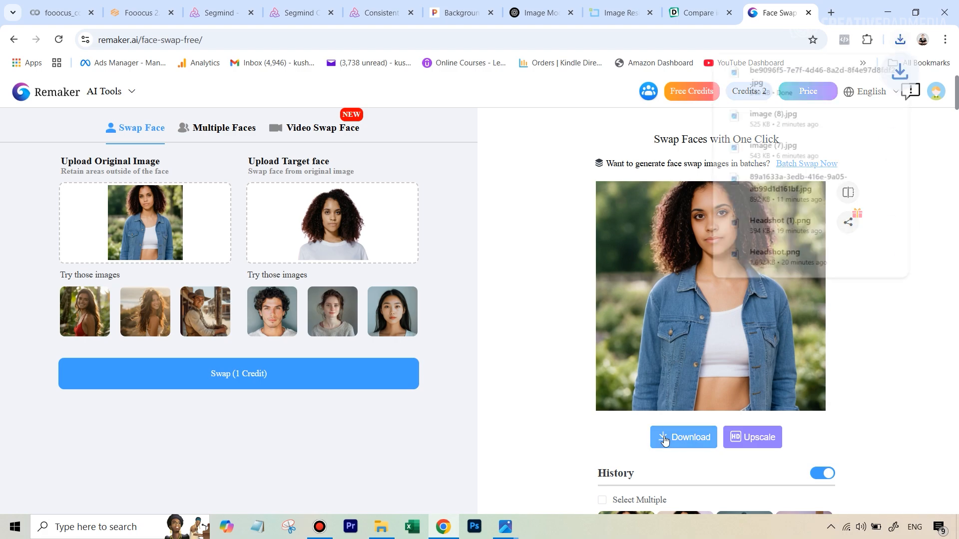
pyautogui.click(819, 72)
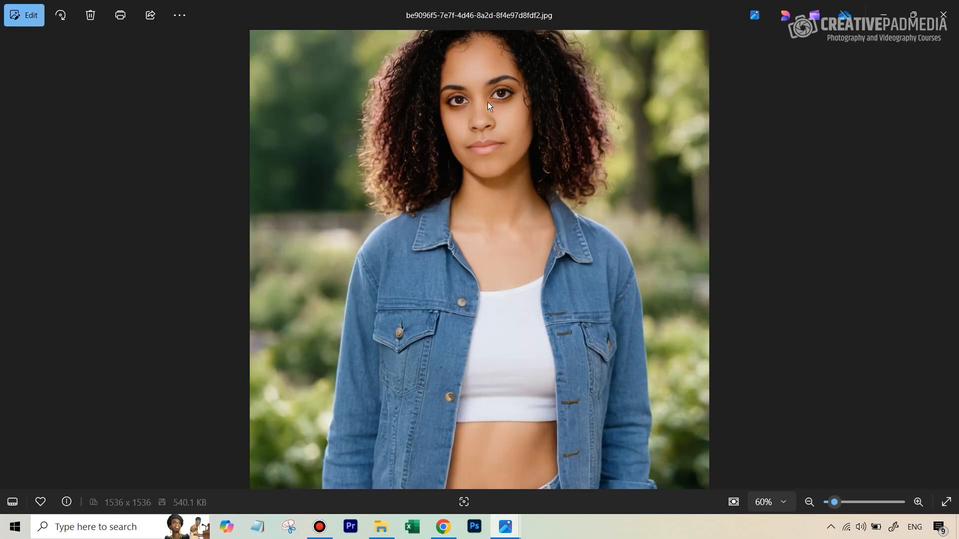
# Step: Zoom in on the downloaded face-swap result to inspect the face, then zoom back out
pyautogui.scroll(5, 522, 89)
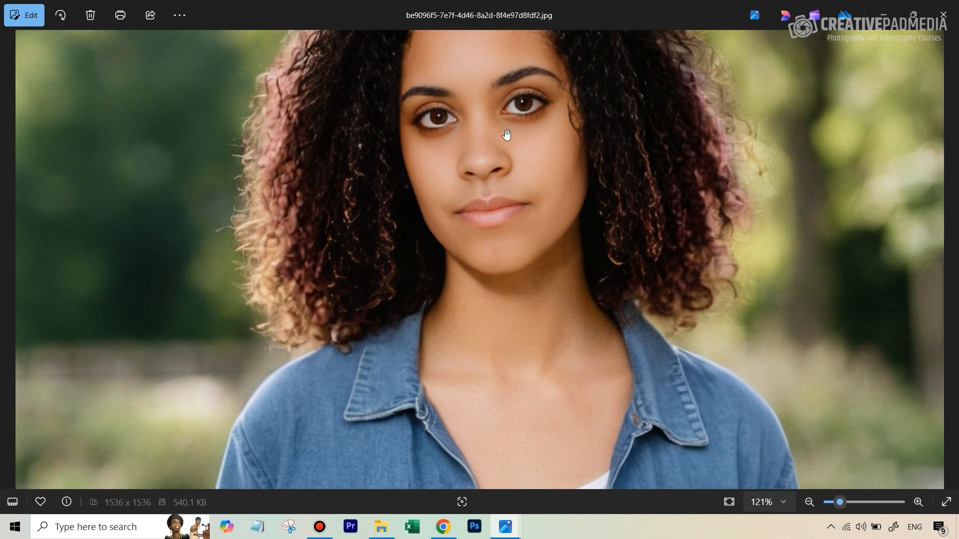
pyautogui.scroll(-5, 524, 140)
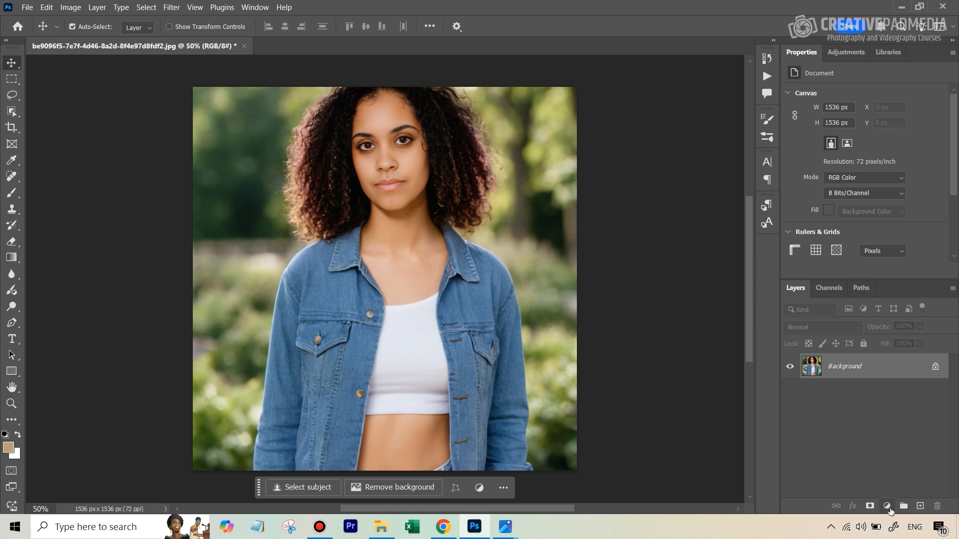
# Step: Add a Hue/Saturation adjustment layer sampled from the hair and set the Reds to hue +13 and saturation -15
pyautogui.click(887, 507)
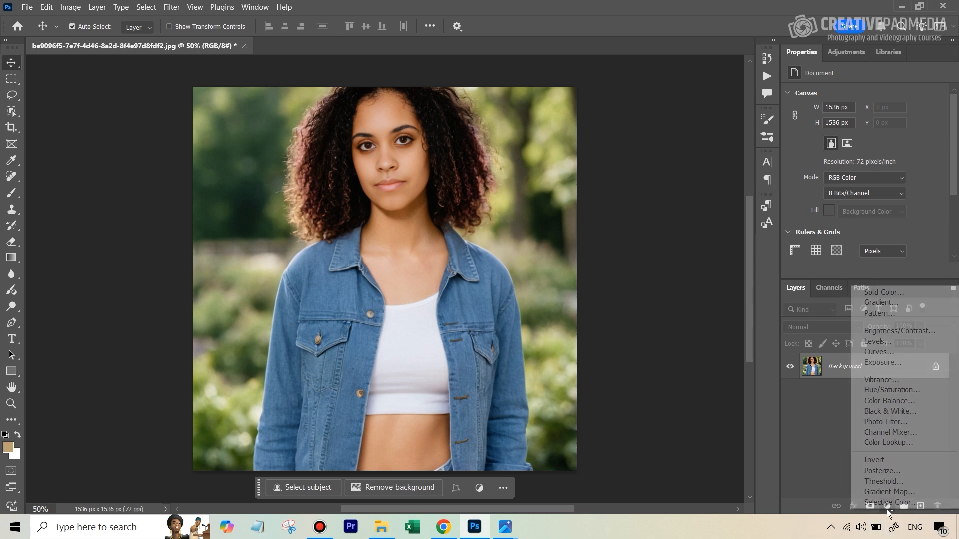
pyautogui.click(894, 390)
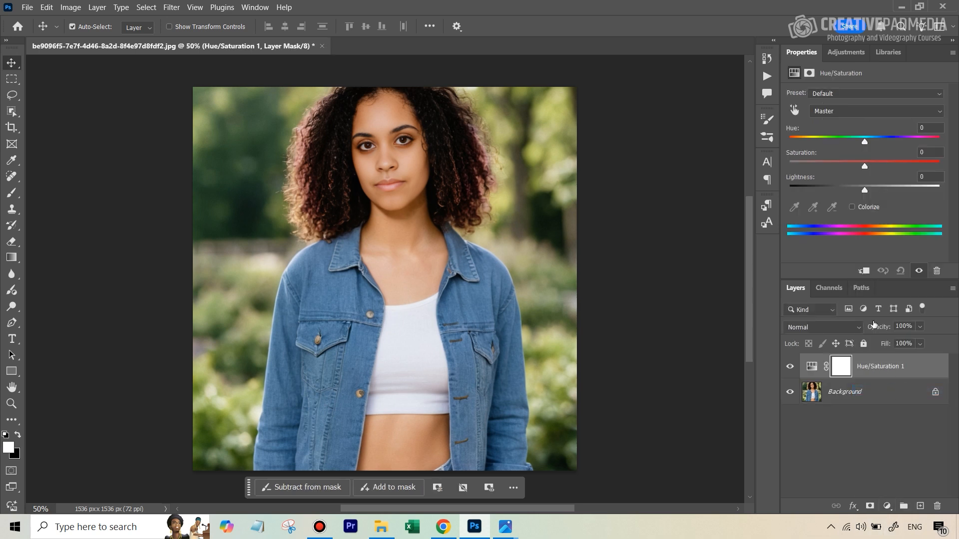
pyautogui.click(795, 111)
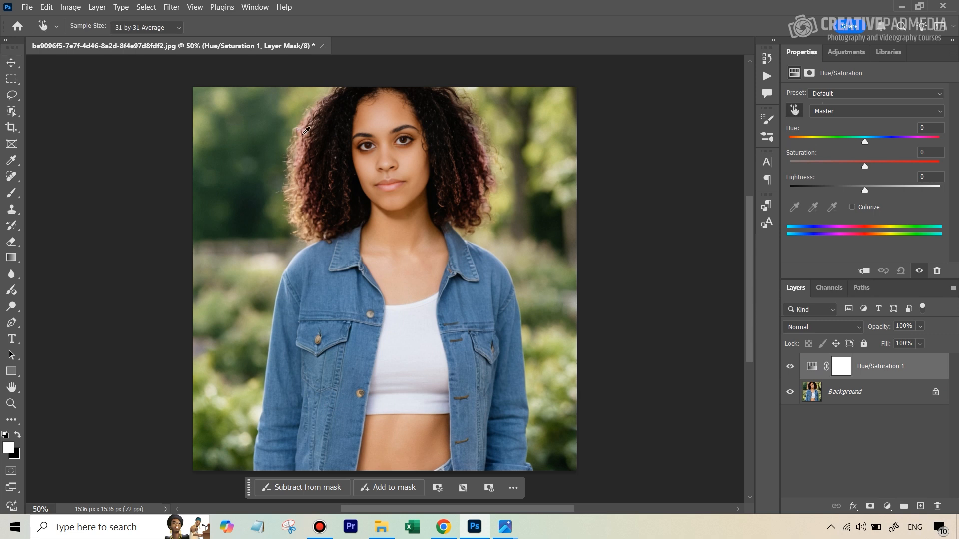
pyautogui.click(306, 131)
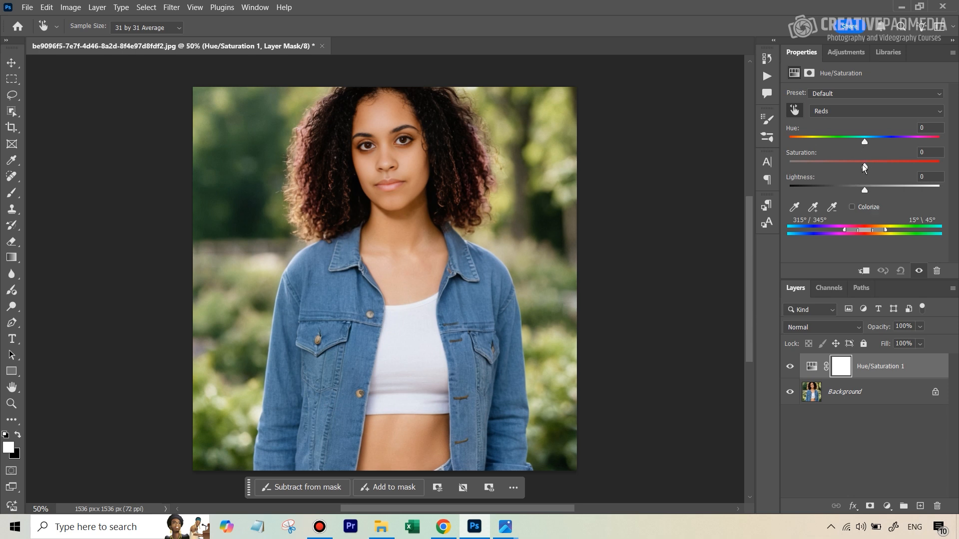
pyautogui.moveTo(865, 167); pyautogui.dragTo(855, 167)
pyautogui.moveTo(867, 144); pyautogui.dragTo(876, 145)
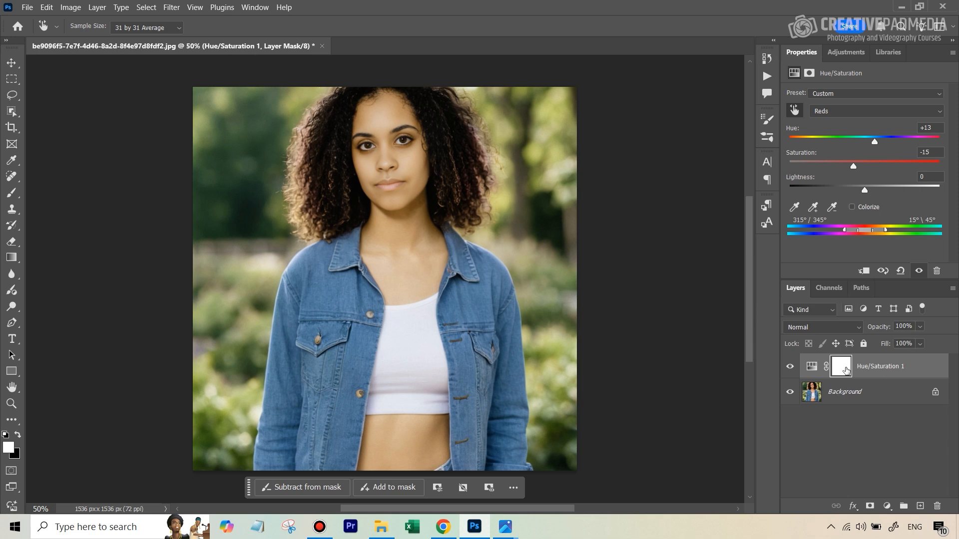
# Step: Invert the adjustment's mask and paint white over the hair on both sides of the head, comparing with the adjustment toggled
pyautogui.click(841, 369)
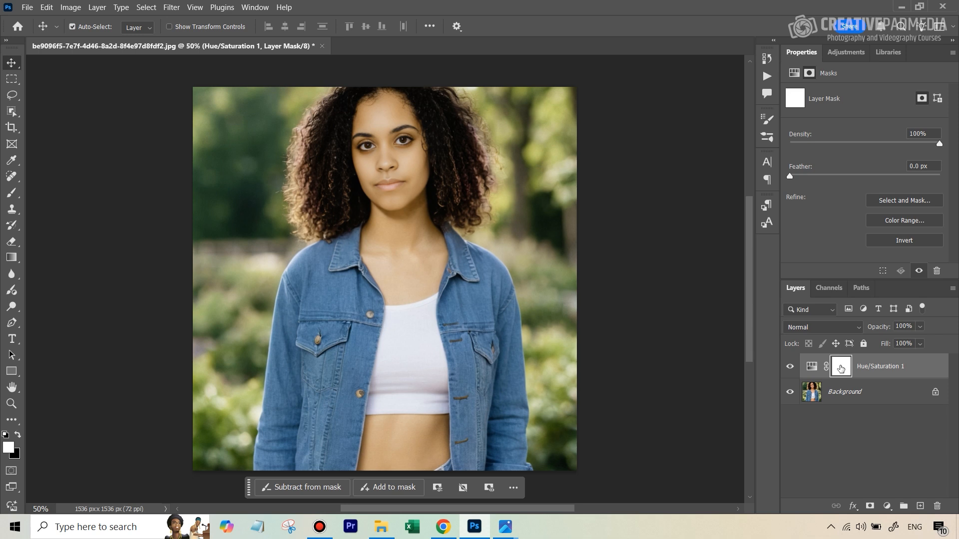
pyautogui.click(905, 241)
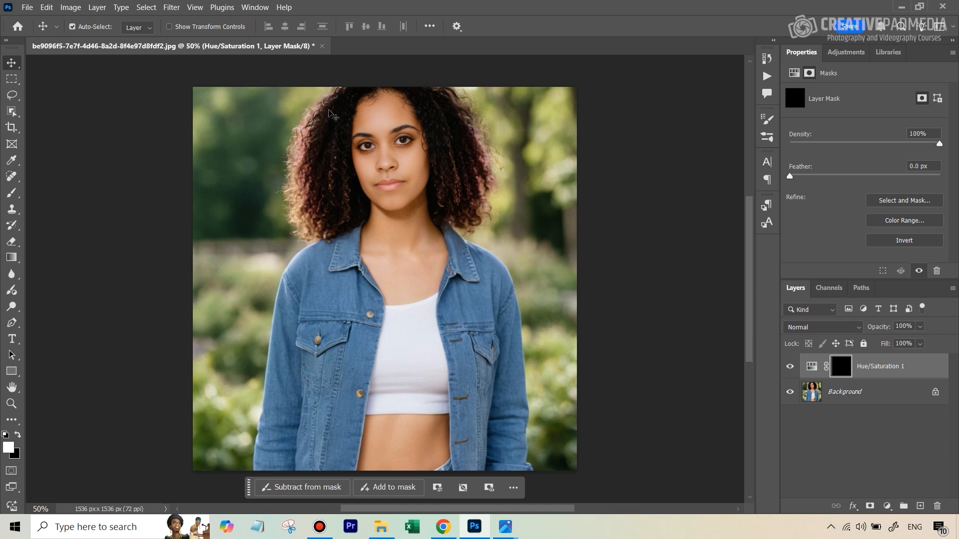
pyautogui.click(11, 193)
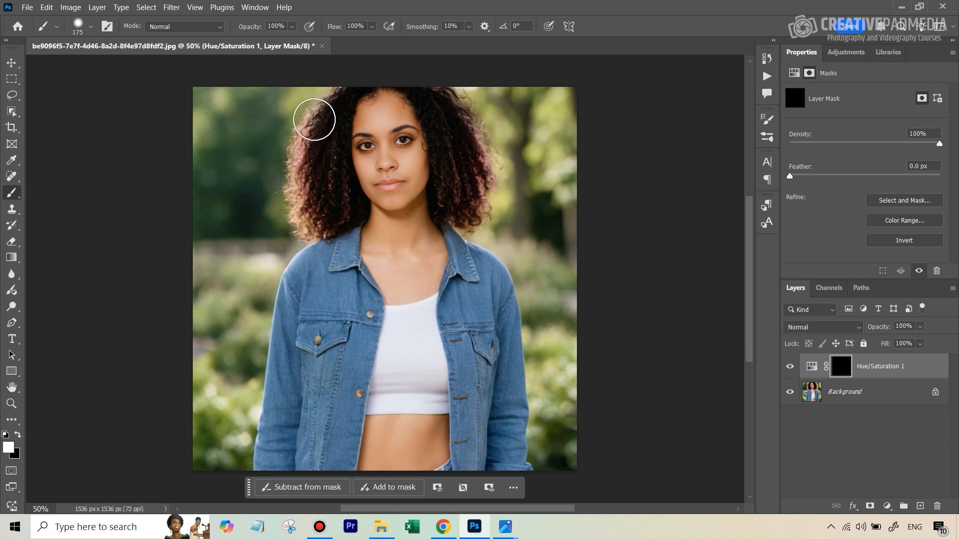
pyautogui.moveTo(314, 120)
pyautogui.mouseDown()
pyautogui.moveTo(302, 166)
pyautogui.moveTo(317, 221)
pyautogui.mouseUp()
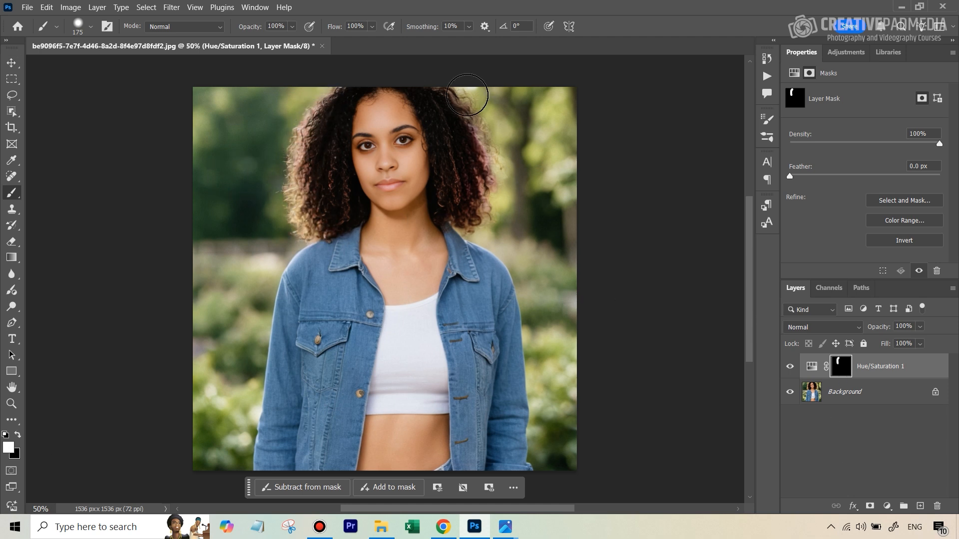
pyautogui.moveTo(467, 95)
pyautogui.mouseDown()
pyautogui.moveTo(480, 200)
pyautogui.moveTo(471, 212)
pyautogui.moveTo(462, 207)
pyautogui.mouseUp()
pyautogui.click(790, 366)
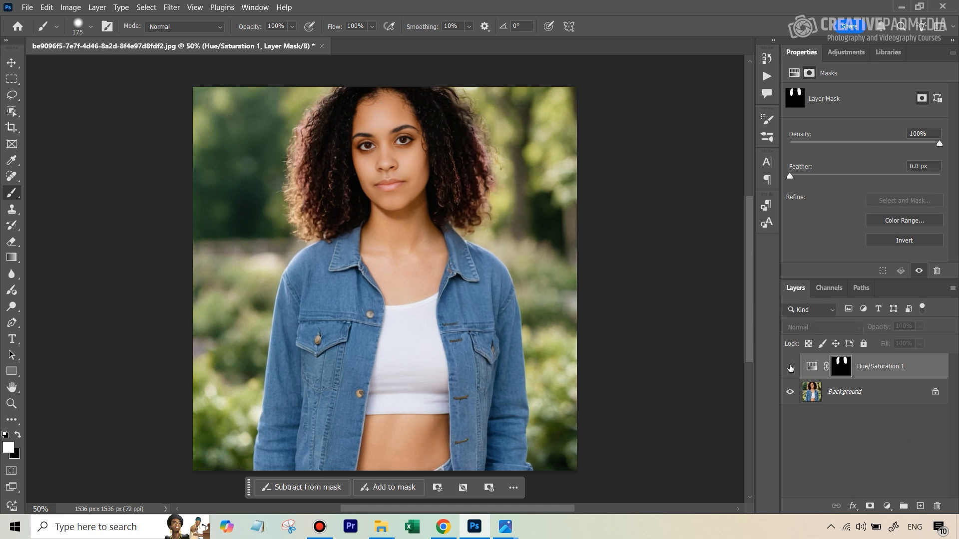
pyautogui.click(789, 368)
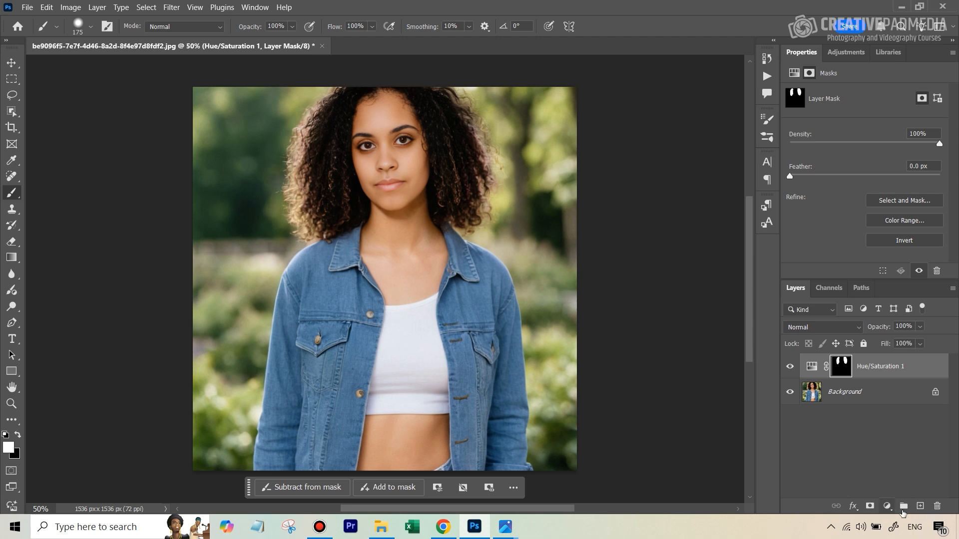
# Step: Stamp all visible layers into a new layer and apply Add Noise with a very small uniform amount
pyautogui.click(920, 507)
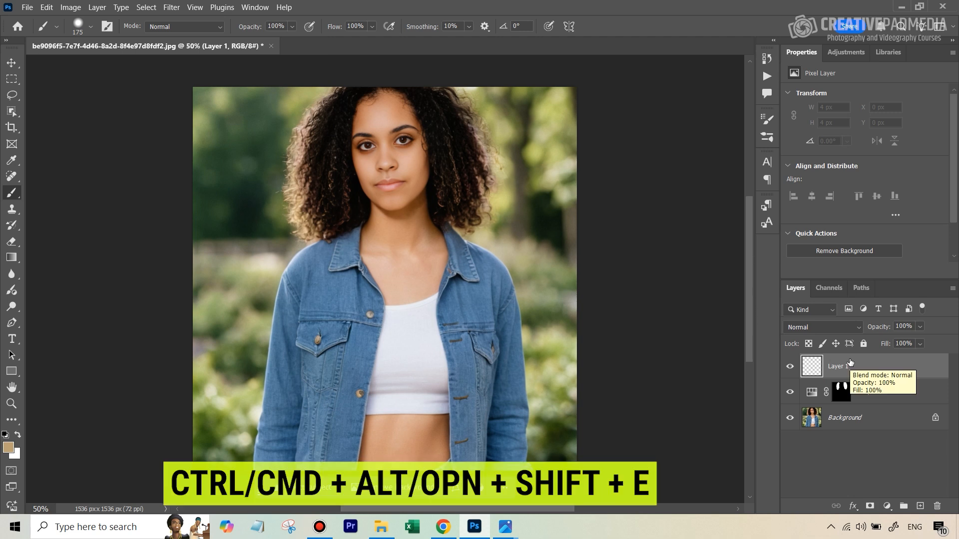
pyautogui.hotkey('ctrl', 'alt', 'shift', 'e')
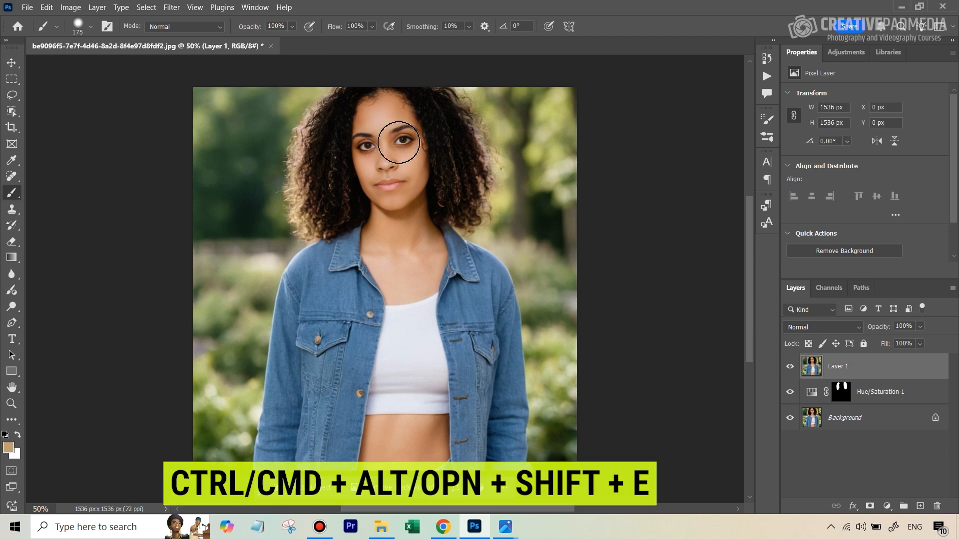
pyautogui.click(169, 8)
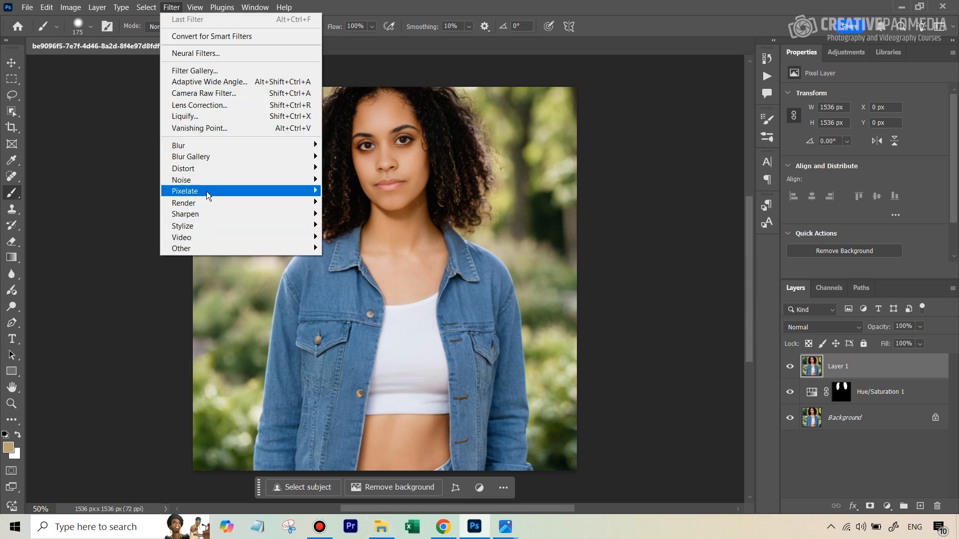
pyautogui.moveTo(216, 182)
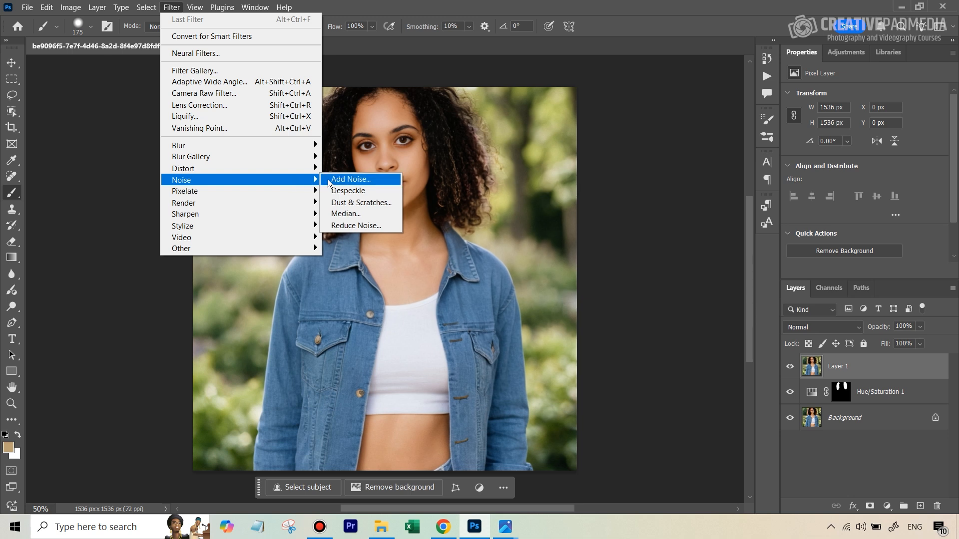
pyautogui.click(348, 180)
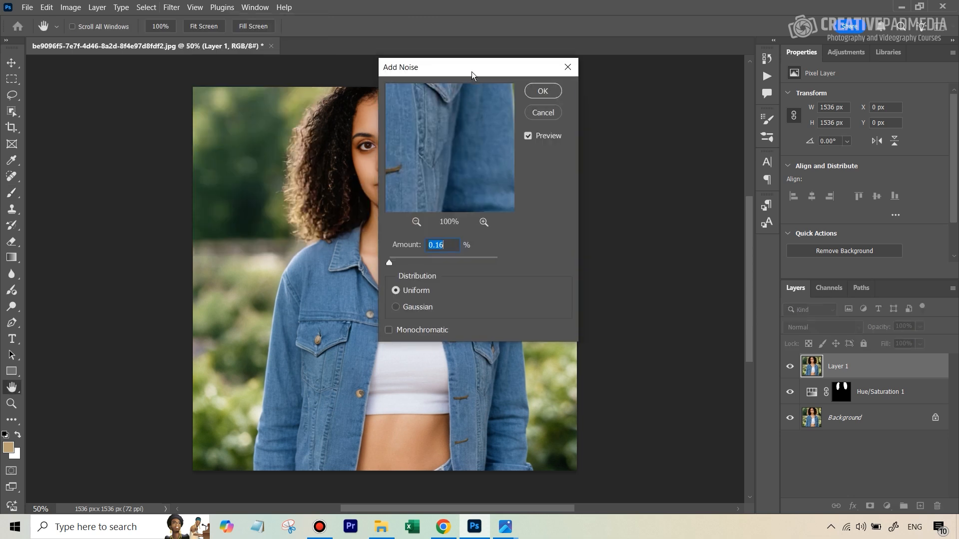
pyautogui.moveTo(471, 79); pyautogui.dragTo(528, 100)
pyautogui.moveTo(502, 164); pyautogui.dragTo(525, 198)
pyautogui.moveTo(509, 131); pyautogui.dragTo(544, 250)
pyautogui.moveTo(462, 136); pyautogui.dragTo(587, 255)
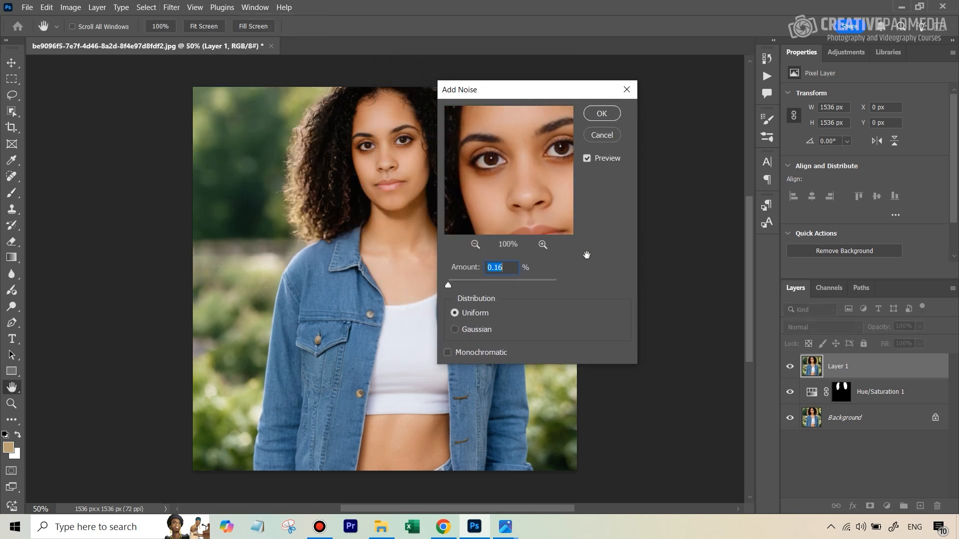
pyautogui.moveTo(540, 201); pyautogui.dragTo(520, 184)
pyautogui.click(542, 246)
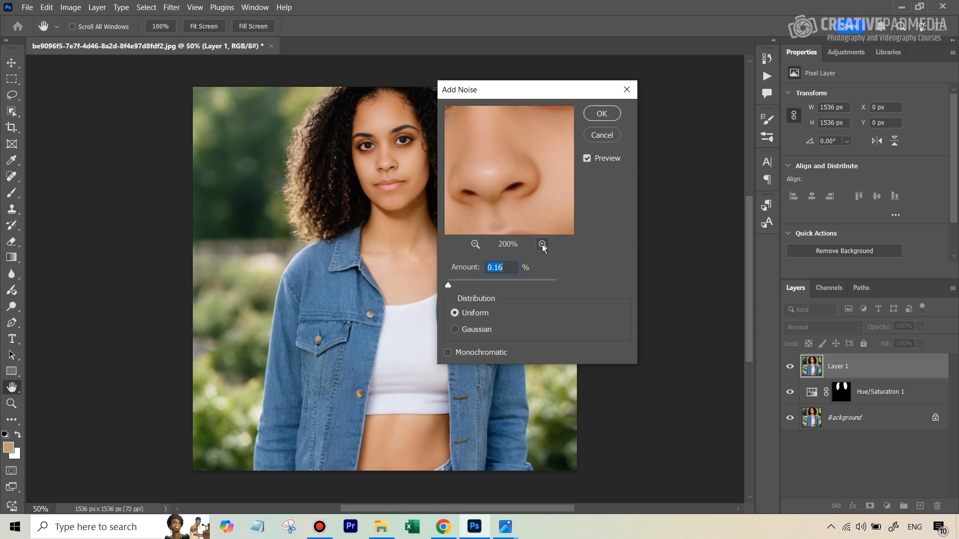
pyautogui.moveTo(529, 220); pyautogui.dragTo(484, 203)
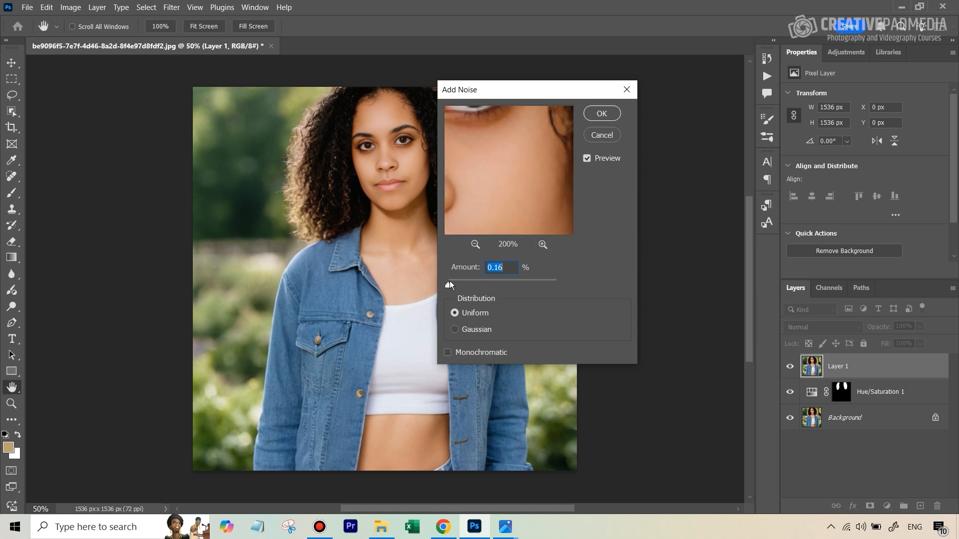
pyautogui.moveTo(448, 286); pyautogui.dragTo(449, 287)
pyautogui.click(601, 113)
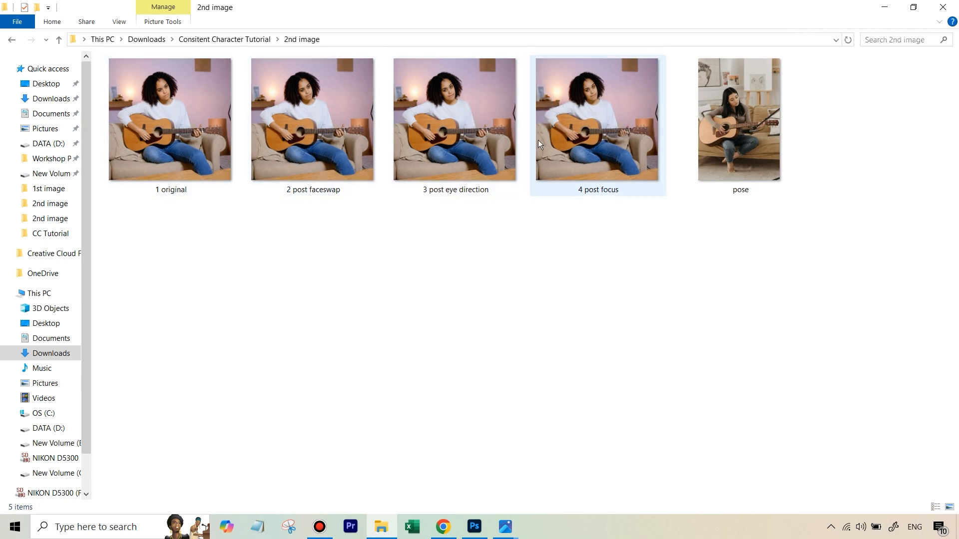
# Step: Open and review the pose, original, post-faceswap and post-eye-direction images from the 2nd image folder
pyautogui.doubleClick(761, 118)
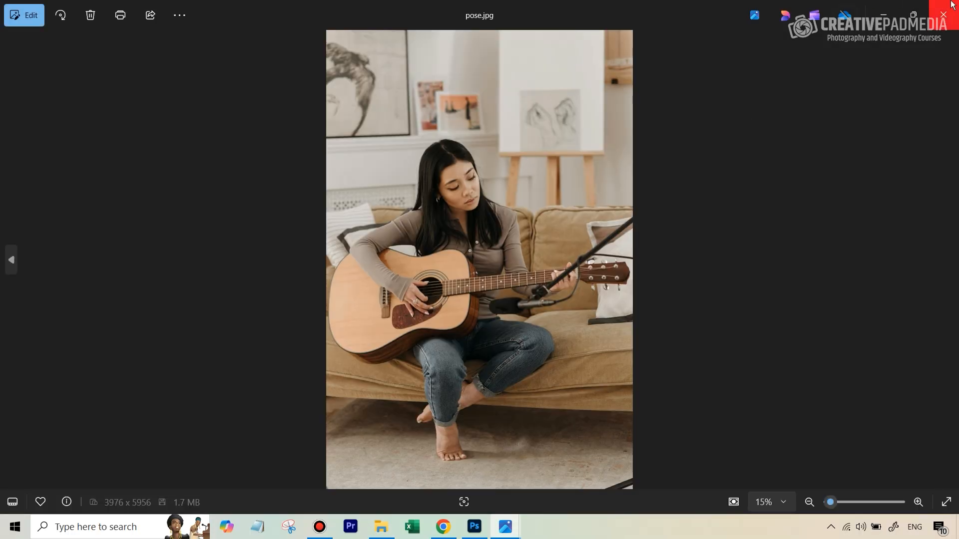
pyautogui.click(943, 14)
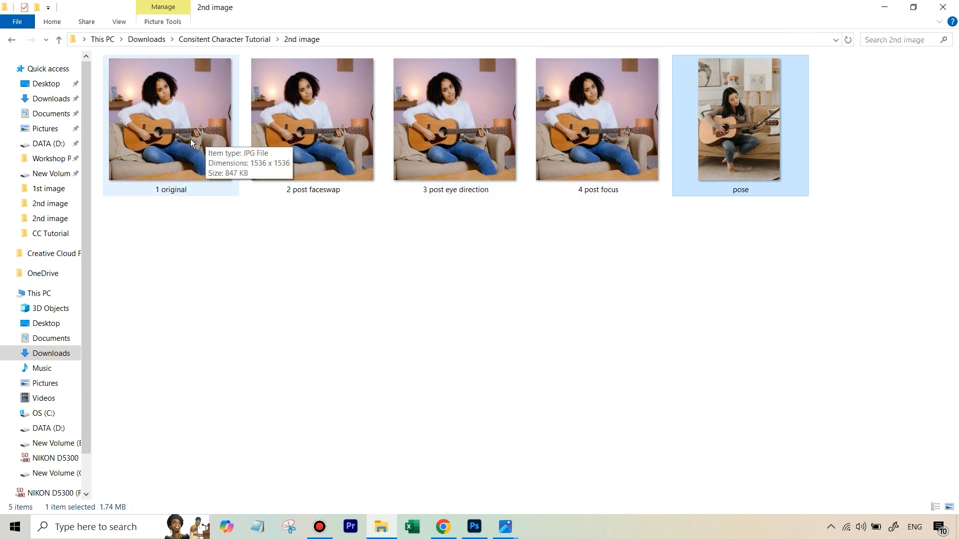
pyautogui.doubleClick(181, 128)
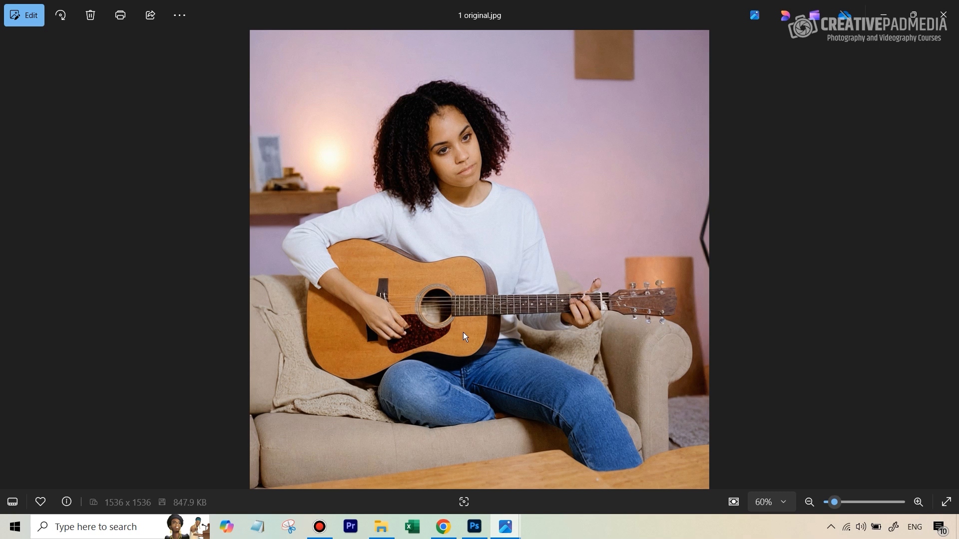
pyautogui.click(943, 15)
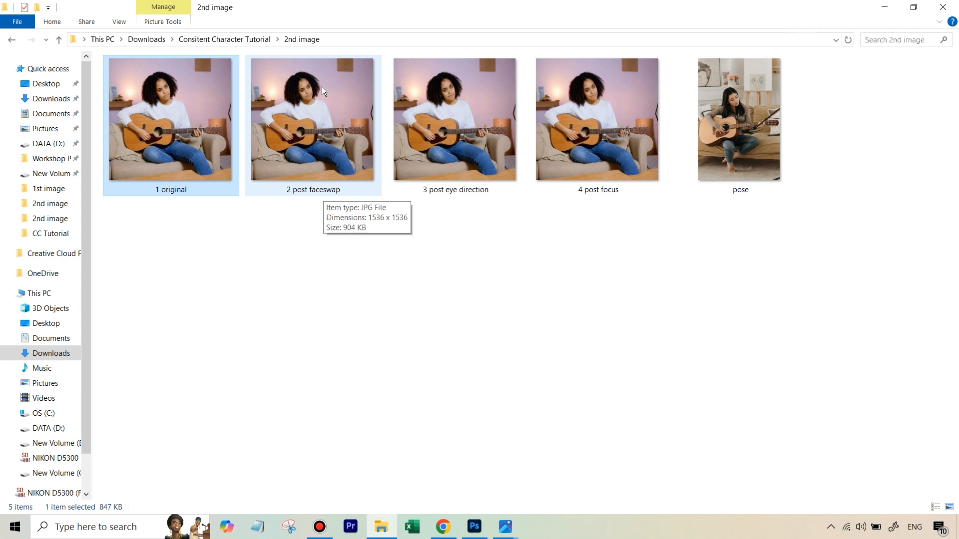
pyautogui.doubleClick(325, 127)
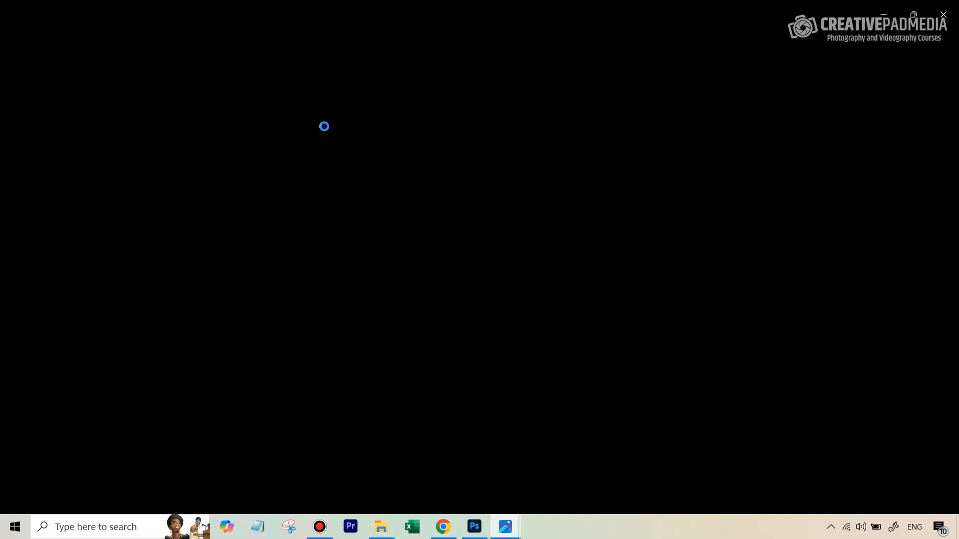
pyautogui.scroll(3, 448, 145)
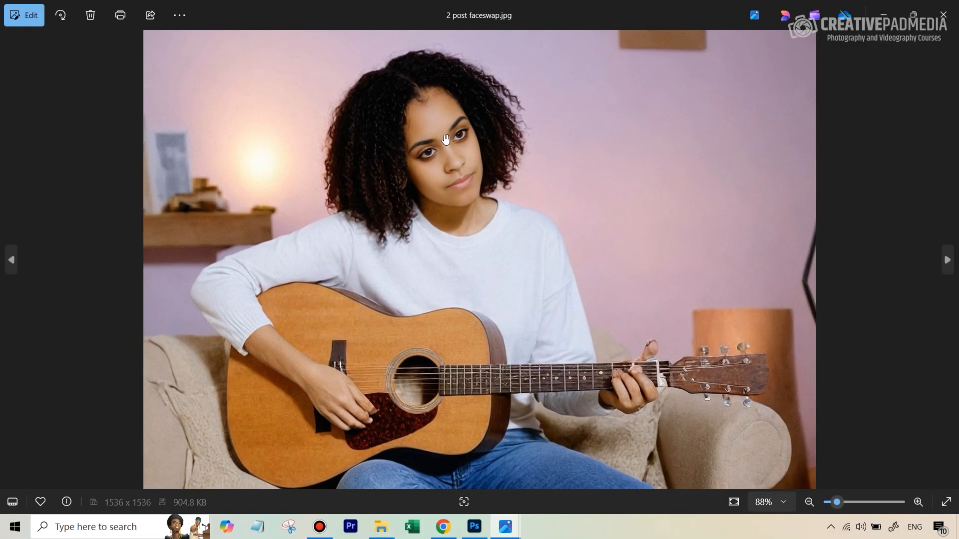
pyautogui.scroll(-3, 446, 148)
pyautogui.click(943, 14)
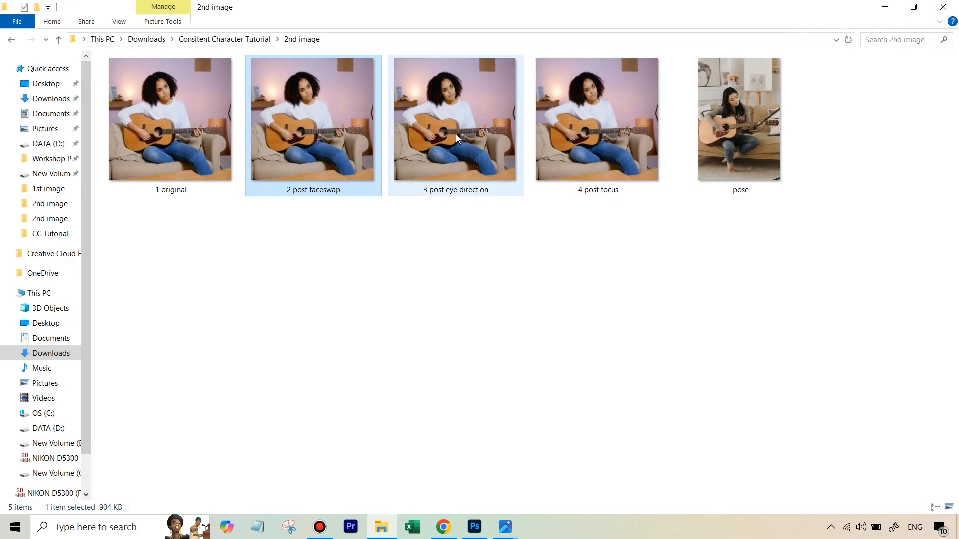
pyautogui.doubleClick(488, 114)
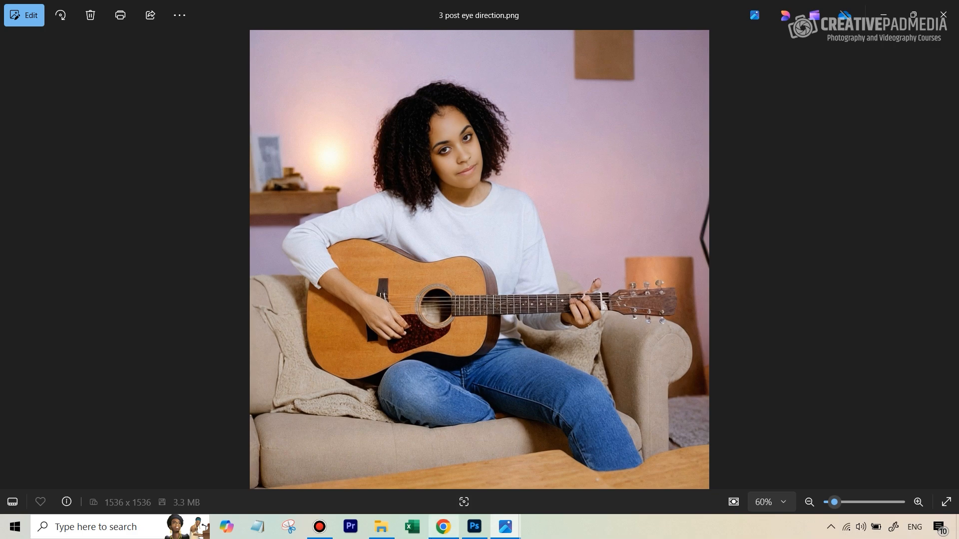
# Step: In the Reshot AI eyes editor, adjust the character's eye direction with the gaze control
pyautogui.click(443, 527)
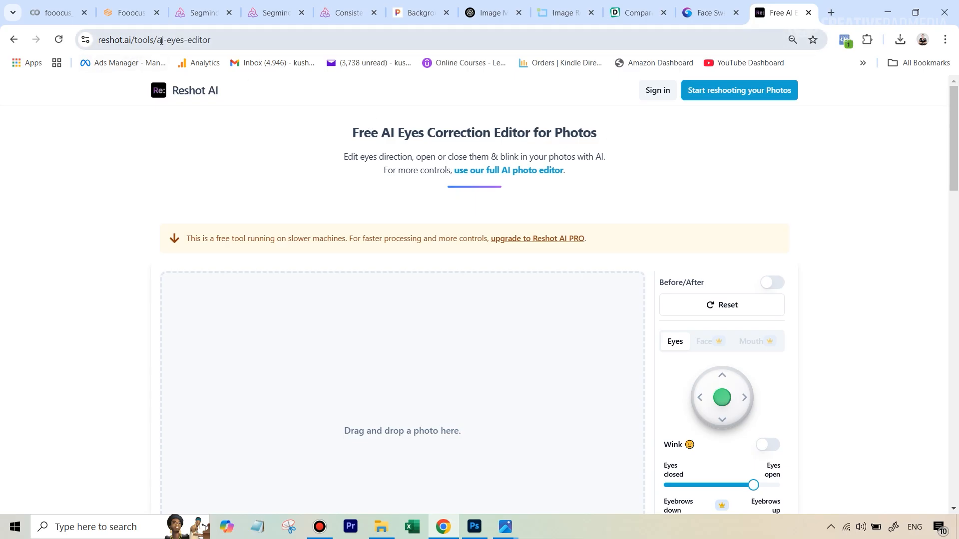
pyautogui.scroll(-2, 477, 280)
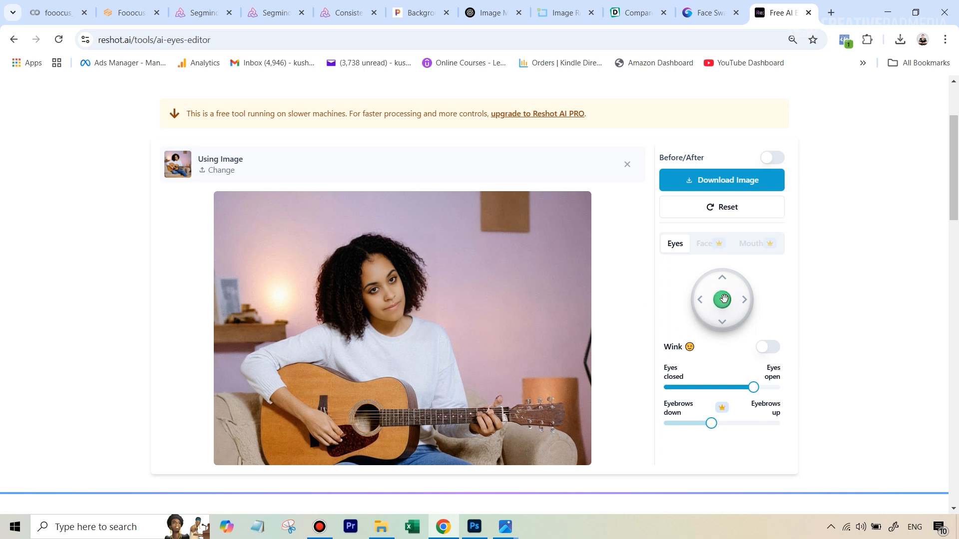
pyautogui.moveTo(727, 306); pyautogui.dragTo(712, 294)
# Step: Open the 4 post focus image from the folder to view it
pyautogui.click(381, 526)
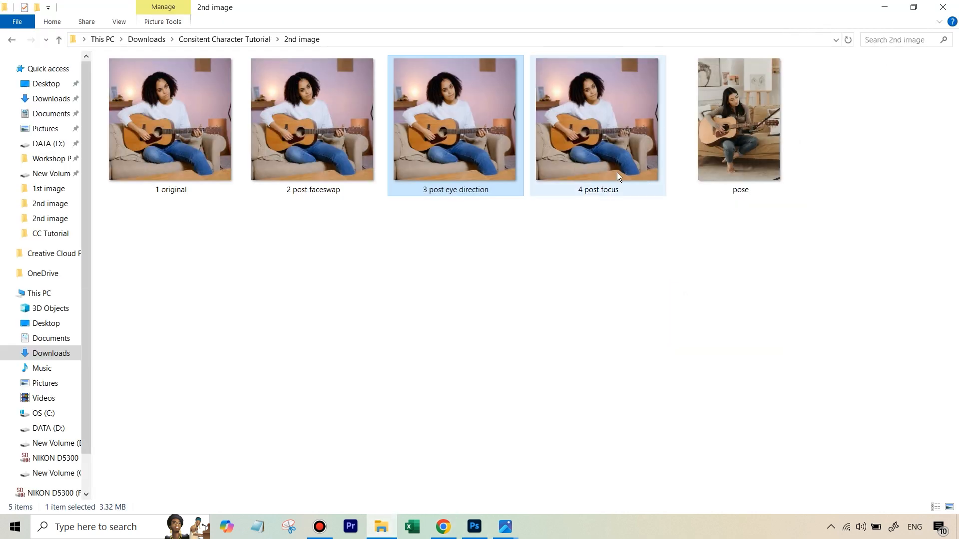
pyautogui.doubleClick(613, 125)
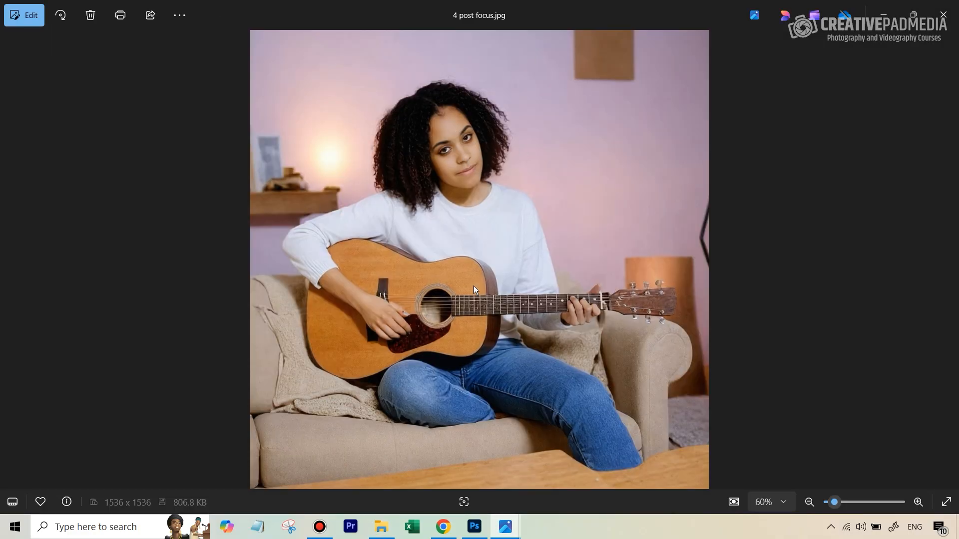
# Step: Zoom in to inspect the post focus image up close, then close the photo viewer
pyautogui.scroll(5, 451, 257)
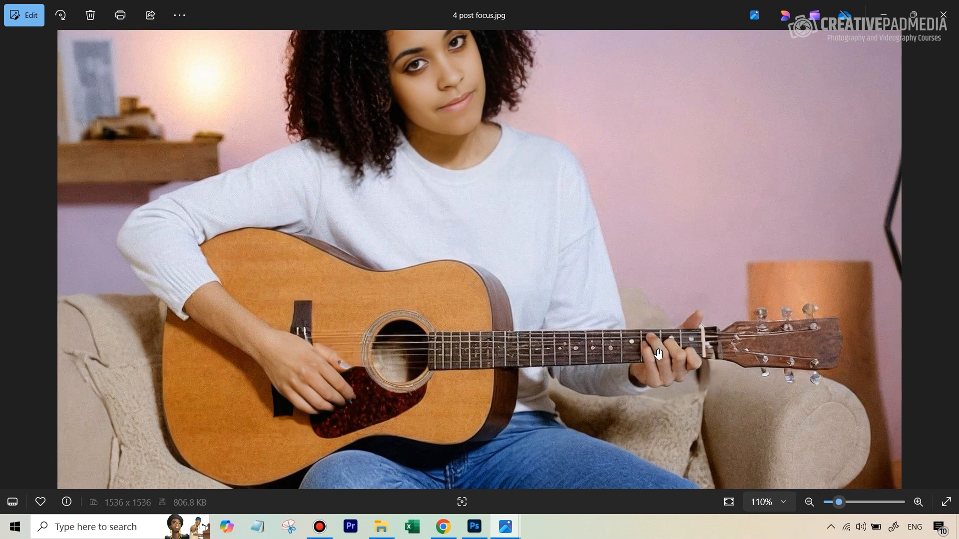
pyautogui.scroll(-2, 657, 355)
pyautogui.scroll(-1, 657, 354)
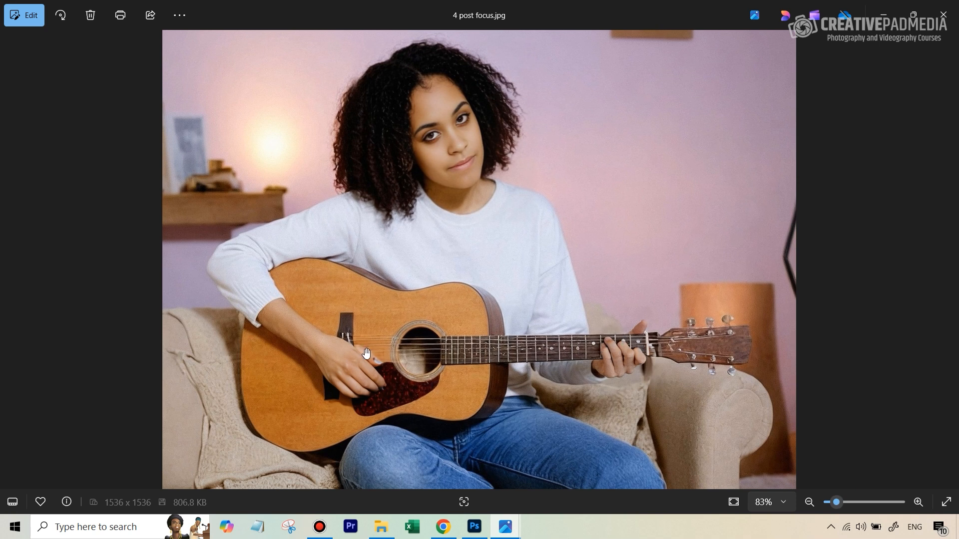
pyautogui.scroll(-1, 357, 369)
pyautogui.scroll(-1, 356, 369)
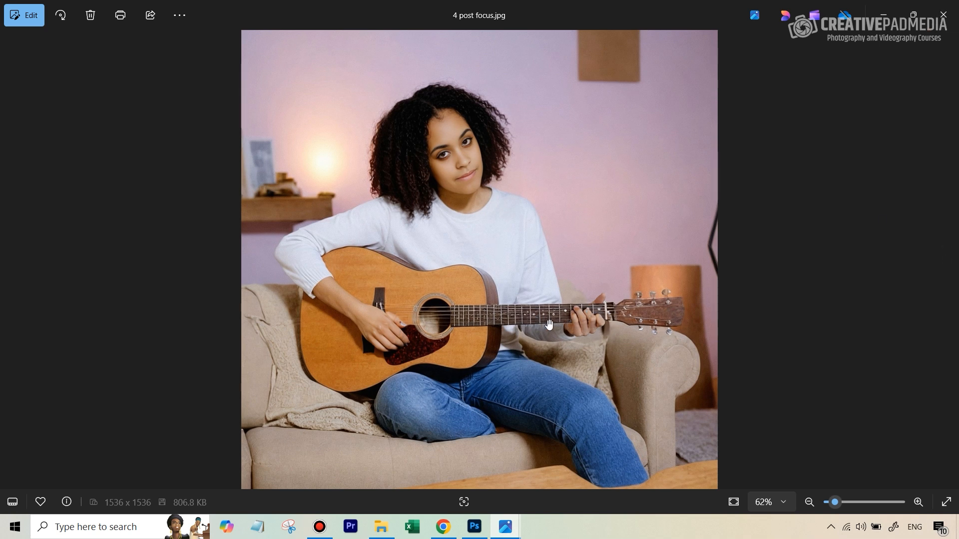
pyautogui.click(943, 15)
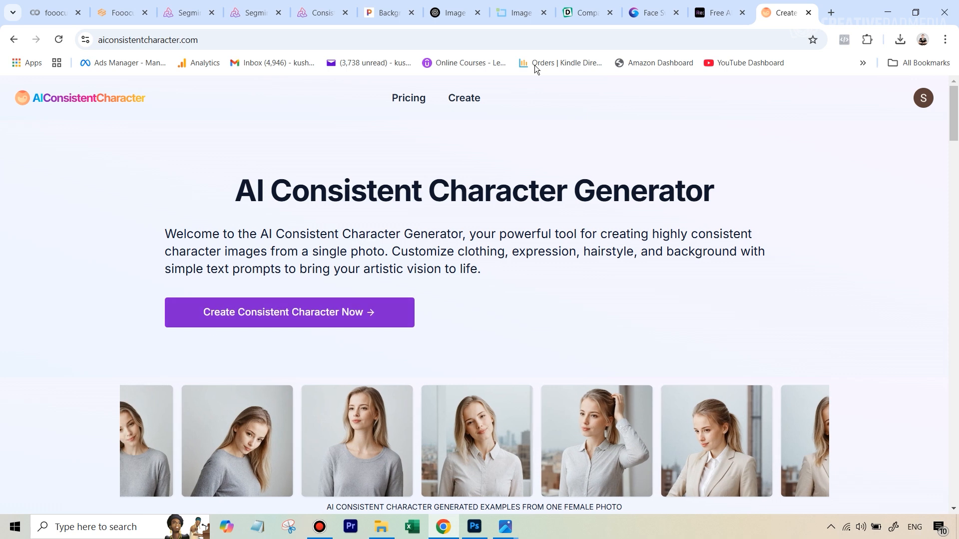
# Step: Open the AI Consistent Character generator's create page and upload the character's face photo
pyautogui.click(229, 319)
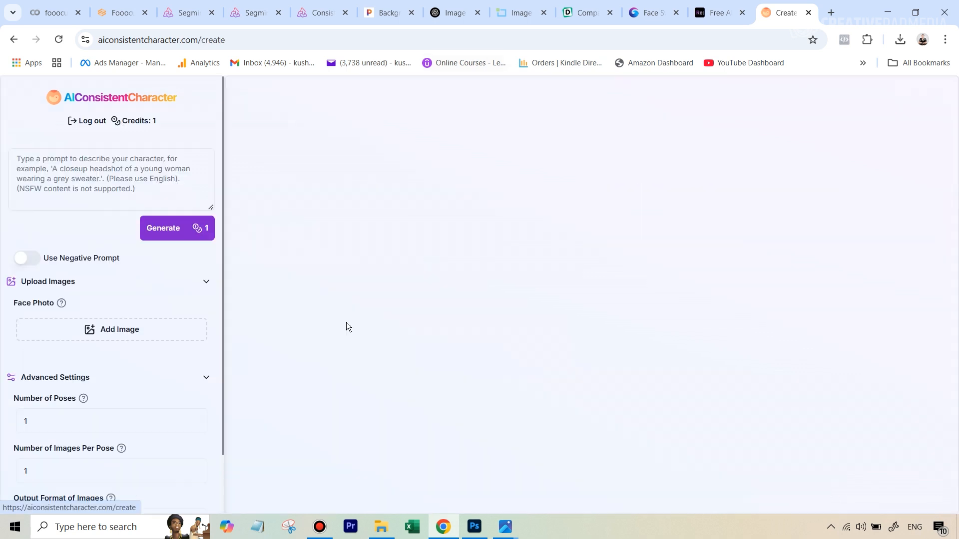
pyautogui.scroll(-1, 168, 152)
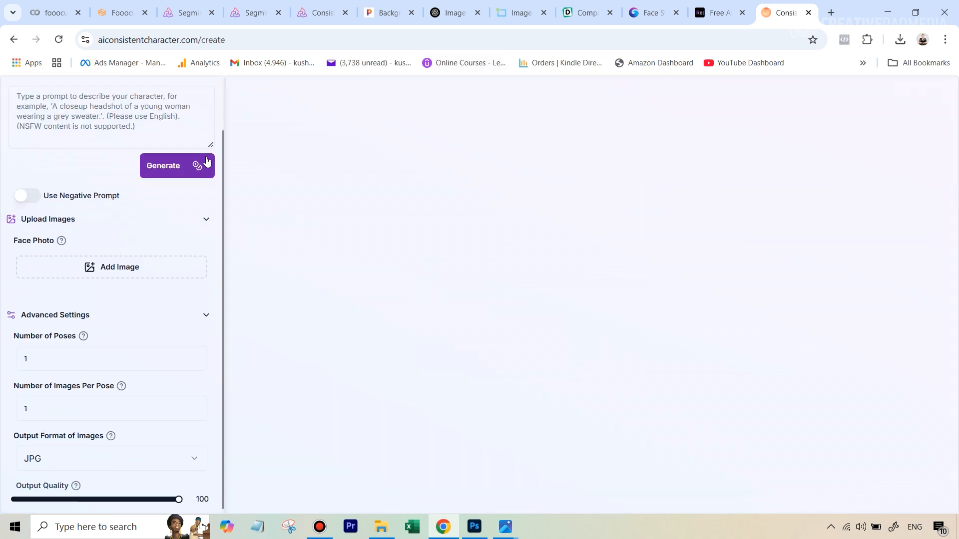
pyautogui.scroll(1, 118, 270)
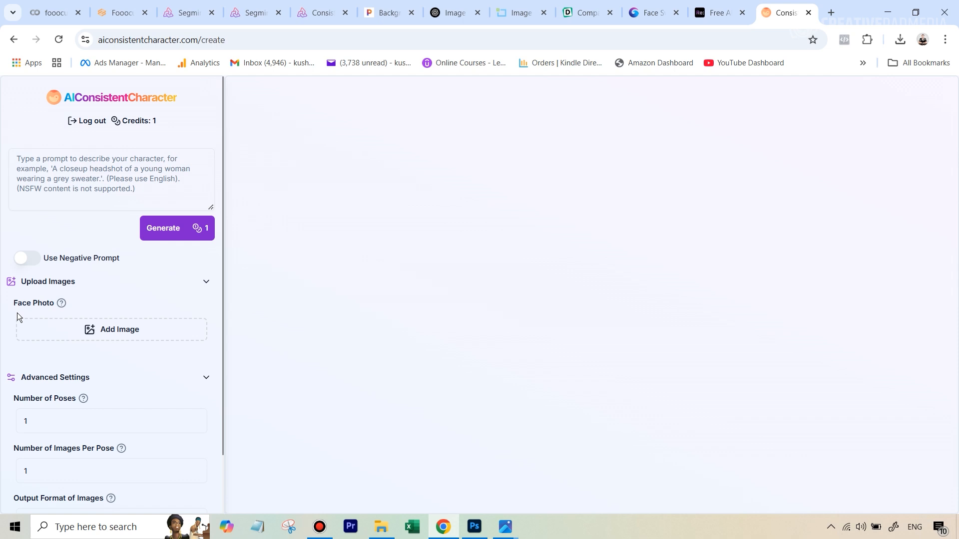
pyautogui.click(103, 338)
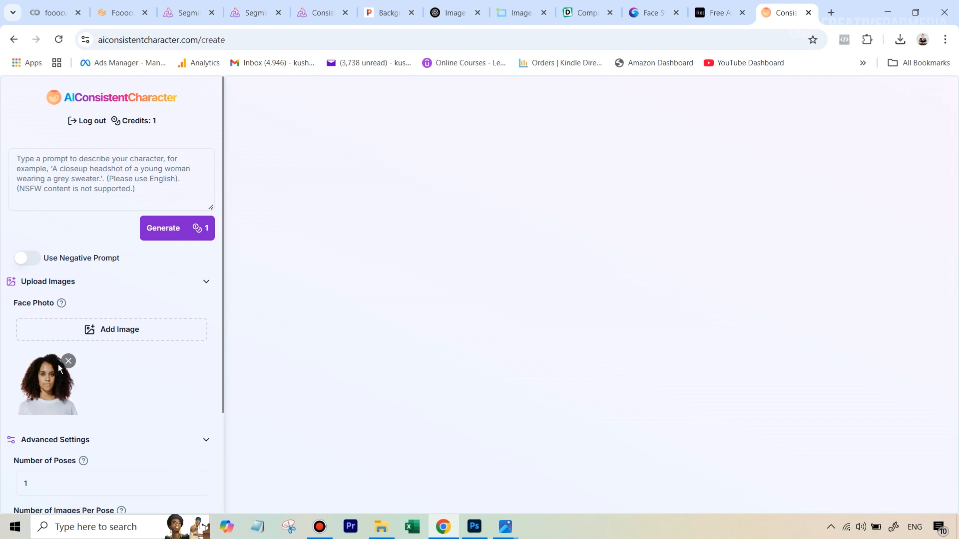
# Step: Enter the prompt 'studio portrait of a woman who is looking in the camera and smiling' and generate the image
pyautogui.click(120, 159)
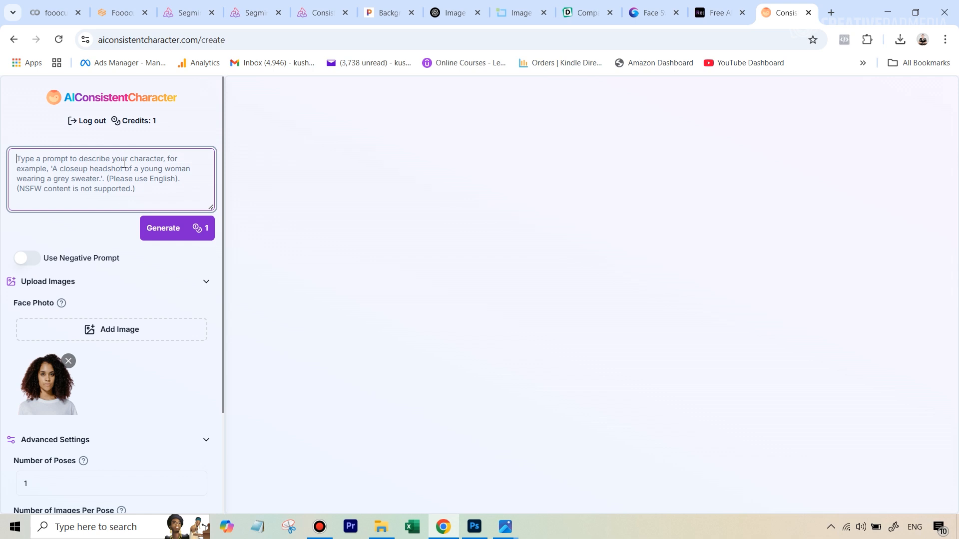
pyautogui.write('studi')
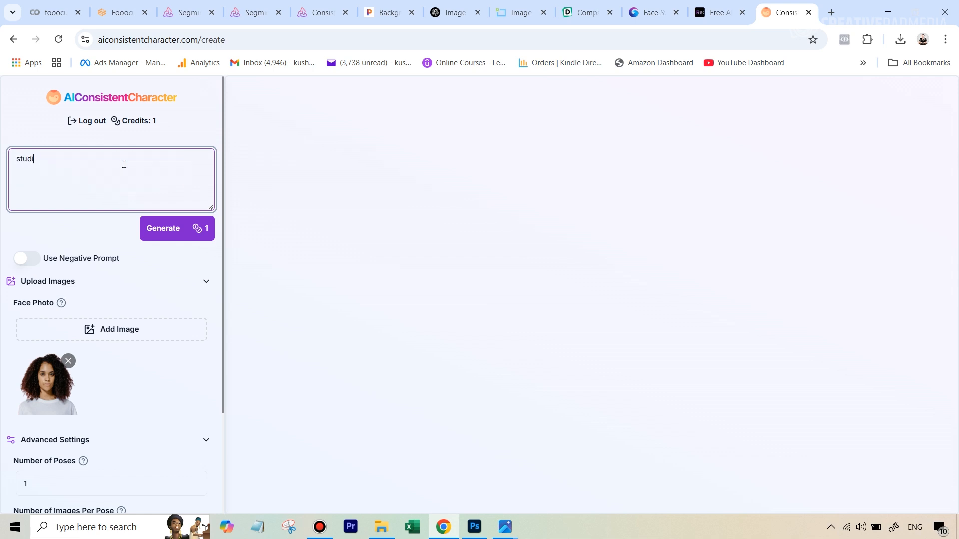
pyautogui.write('o portrait of a woman who is looking in the camera and ')
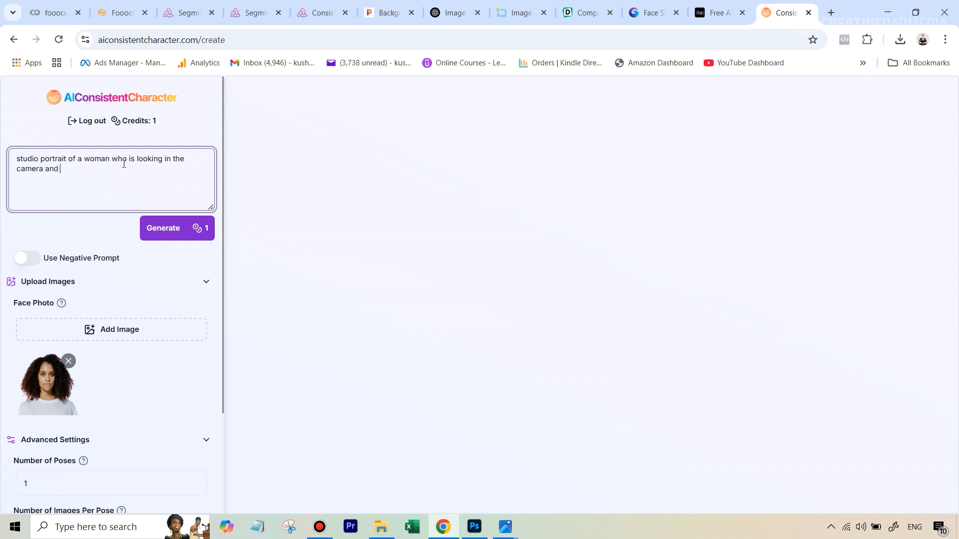
pyautogui.write('smiling')
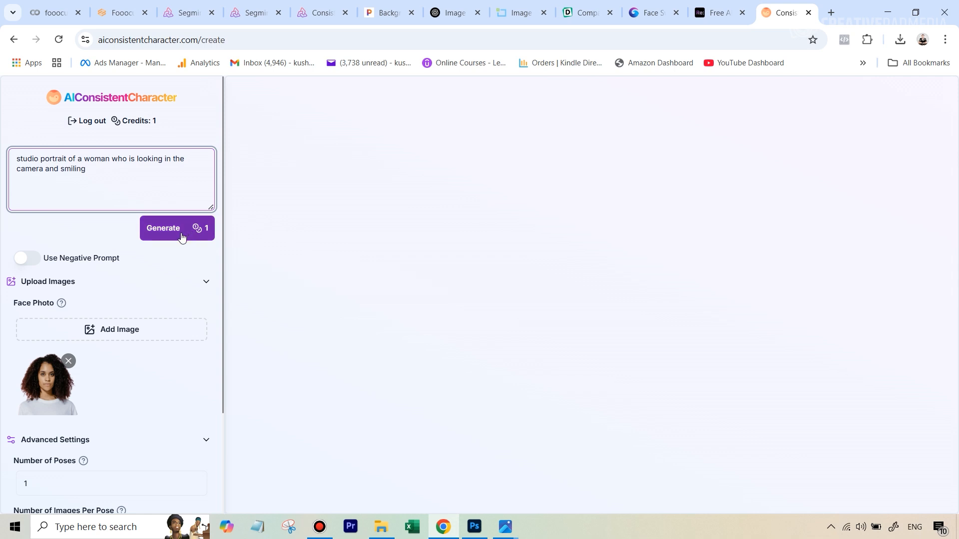
pyautogui.scroll(-3, 155, 292)
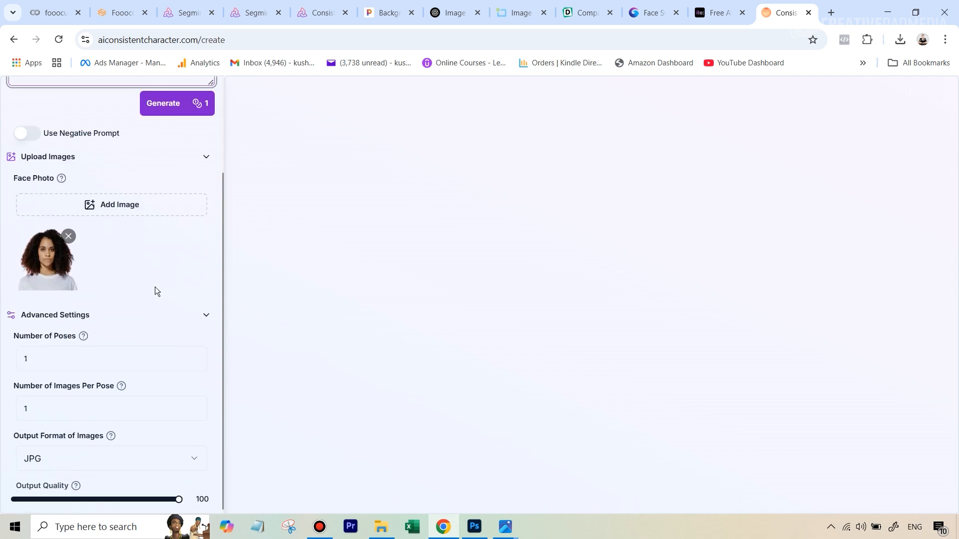
pyautogui.scroll(3, 154, 291)
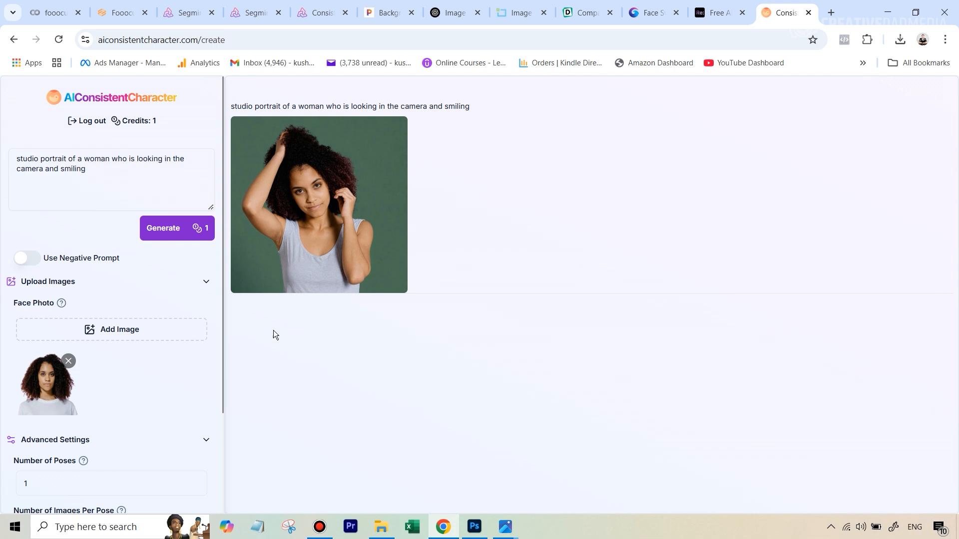
# Step: Open the generated portrait and zoom in to inspect the face for consistency
pyautogui.rightClick(325, 219)
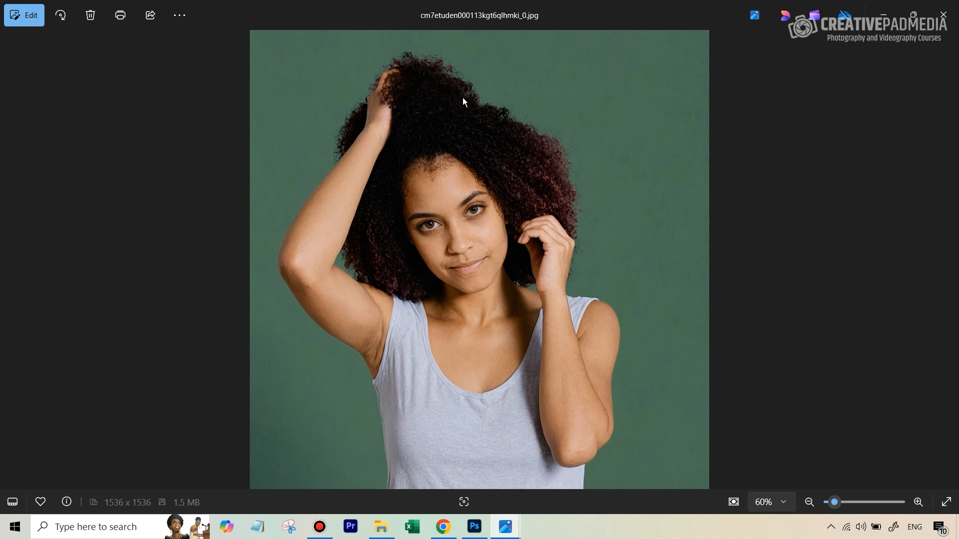
pyautogui.scroll(5, 482, 253)
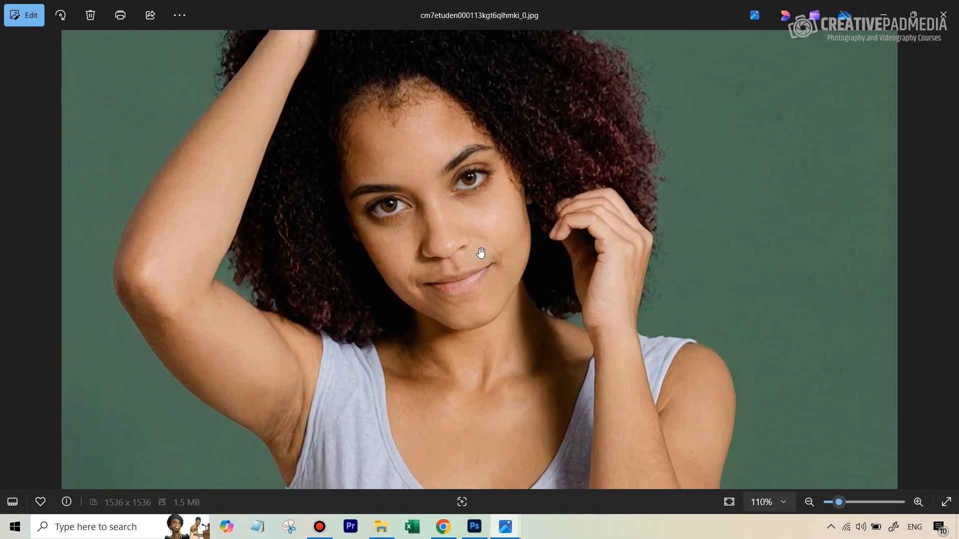
pyautogui.scroll(2, 469, 229)
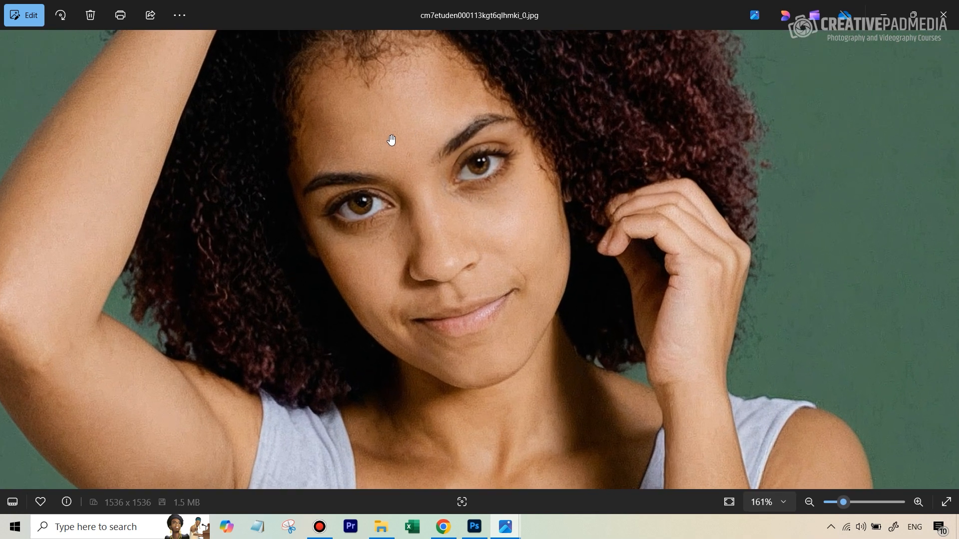
pyautogui.scroll(-2, 425, 229)
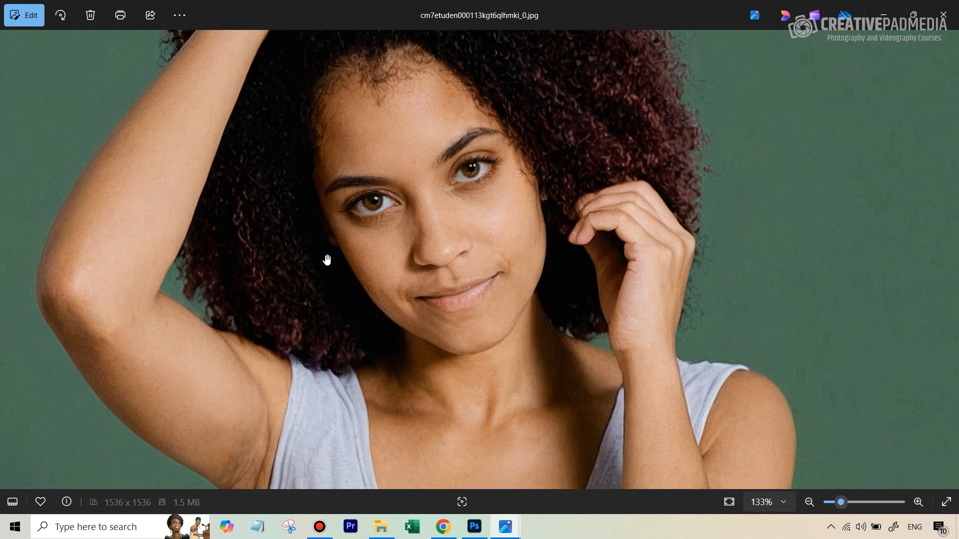
pyautogui.scroll(-5, 468, 176)
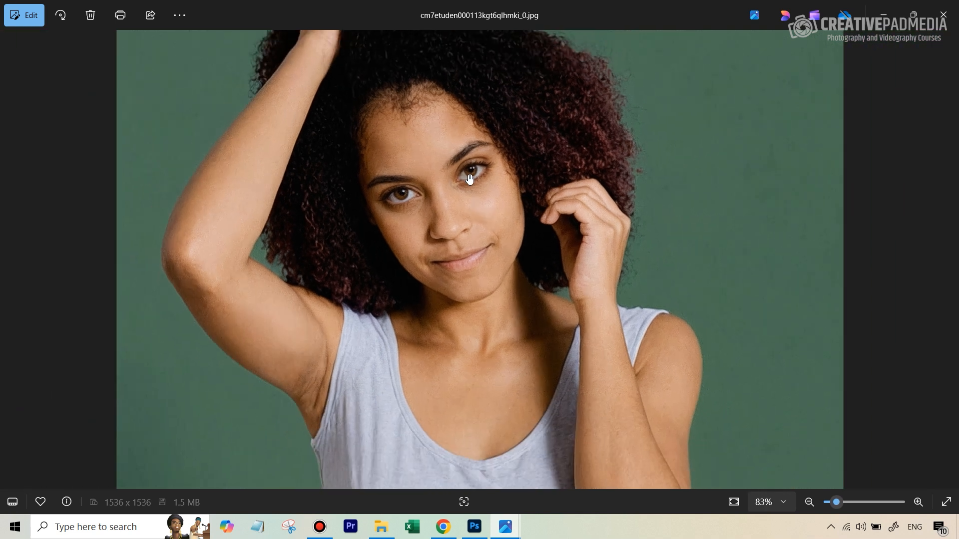